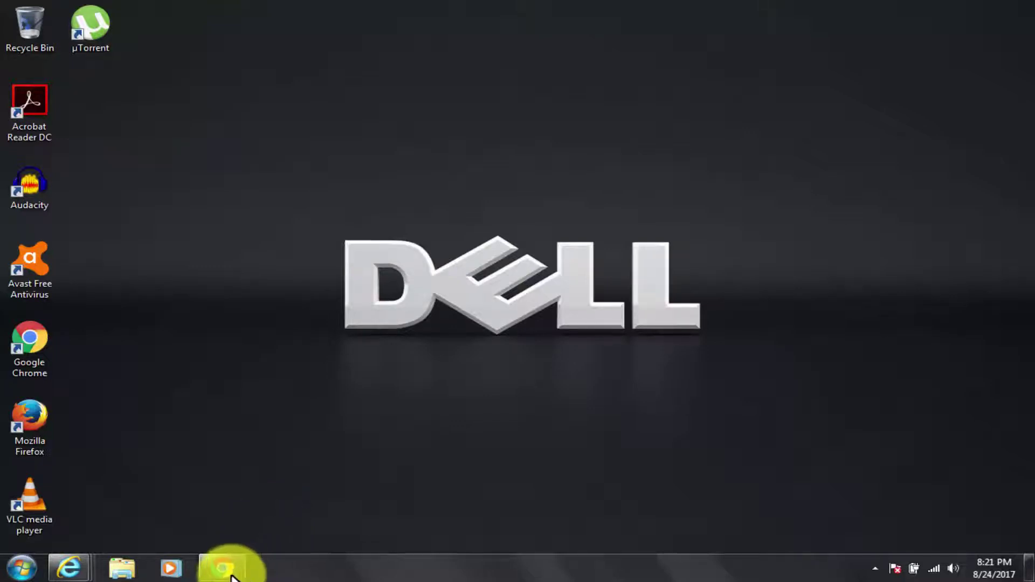
Step: Restore Chrome on the Sharp Angles channel page and highlight the channel name
click(227, 575)
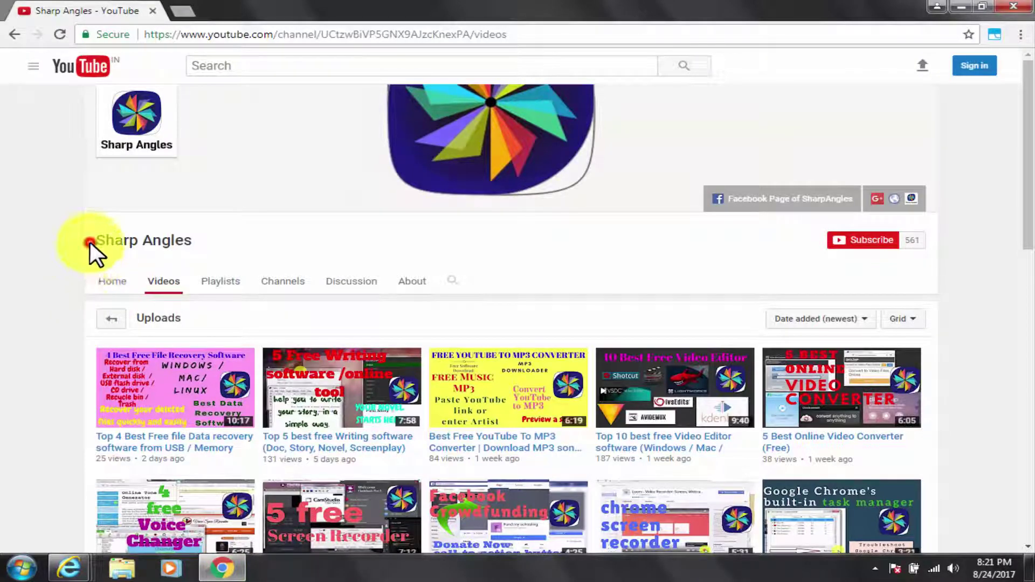
drag(89, 241, 198, 252)
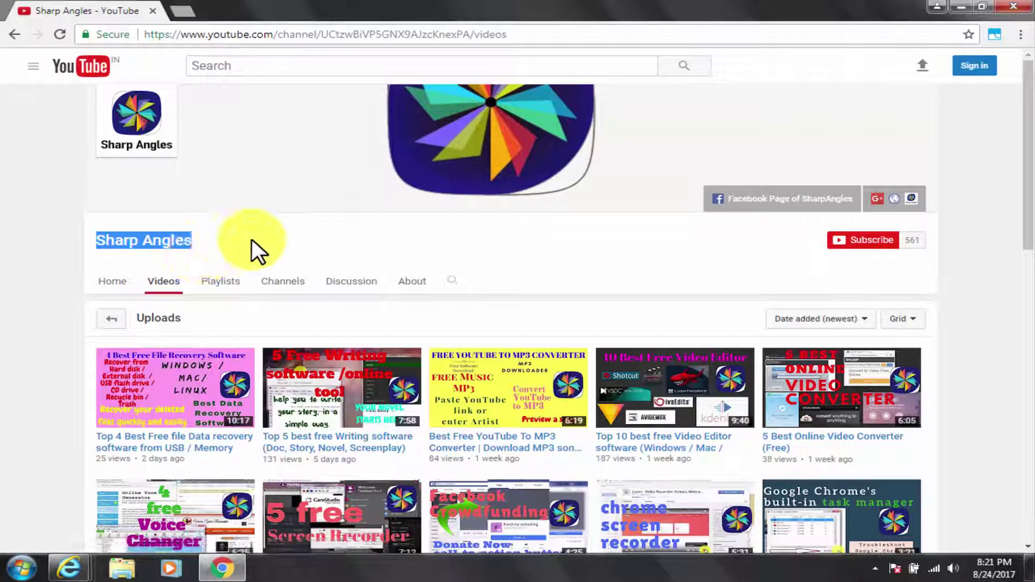
click(321, 235)
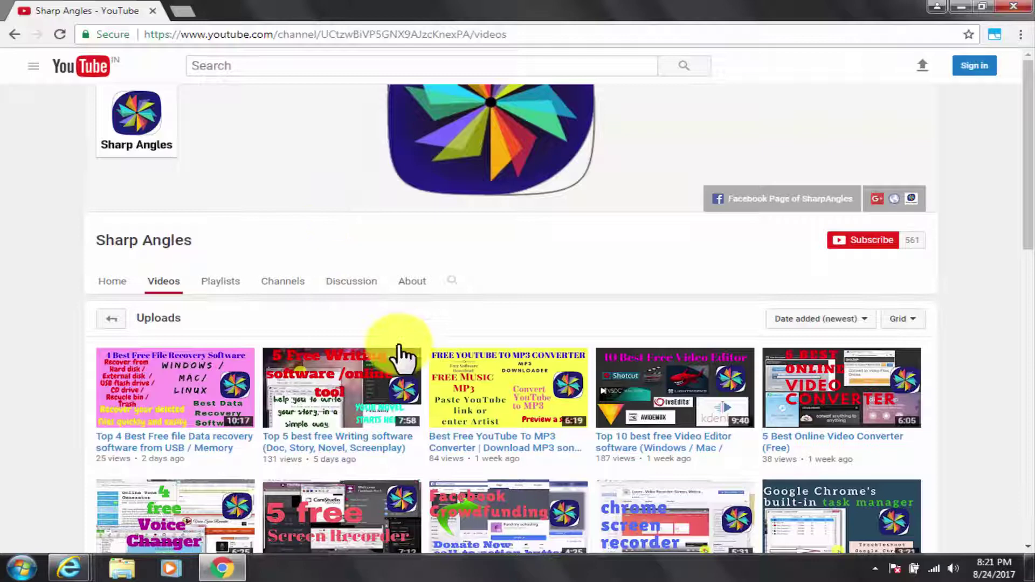
Step: Scroll down the Sharp Angles Videos tab to the bottom of the uploads list
scroll(403, 356, down, 3)
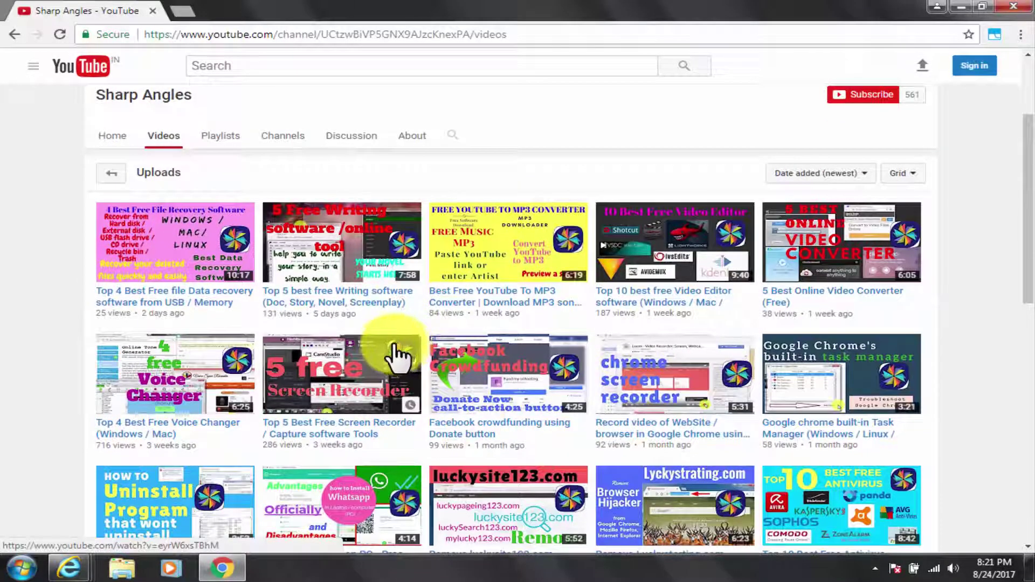
scroll(399, 356, down, 1)
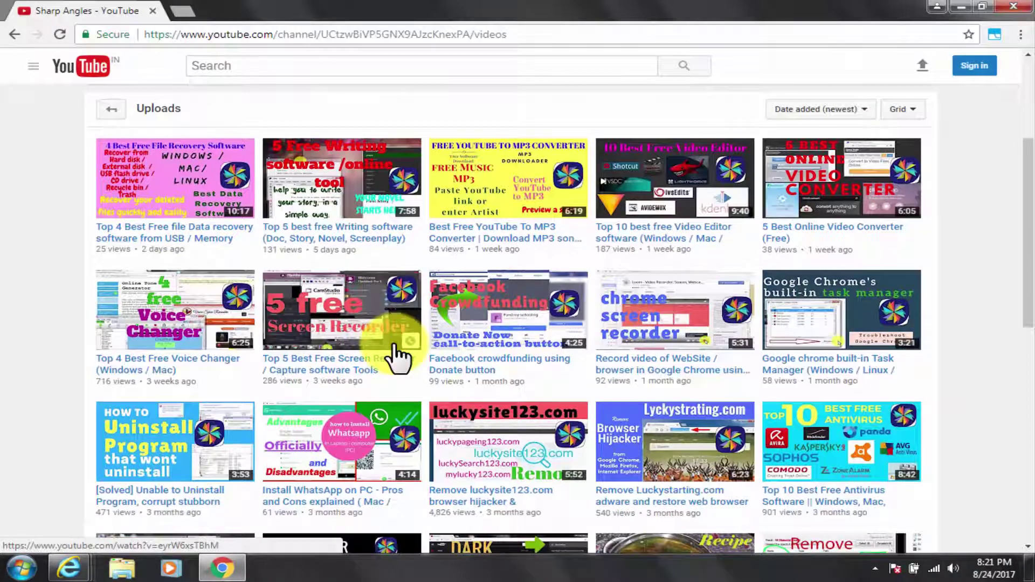
scroll(399, 357, down, 1)
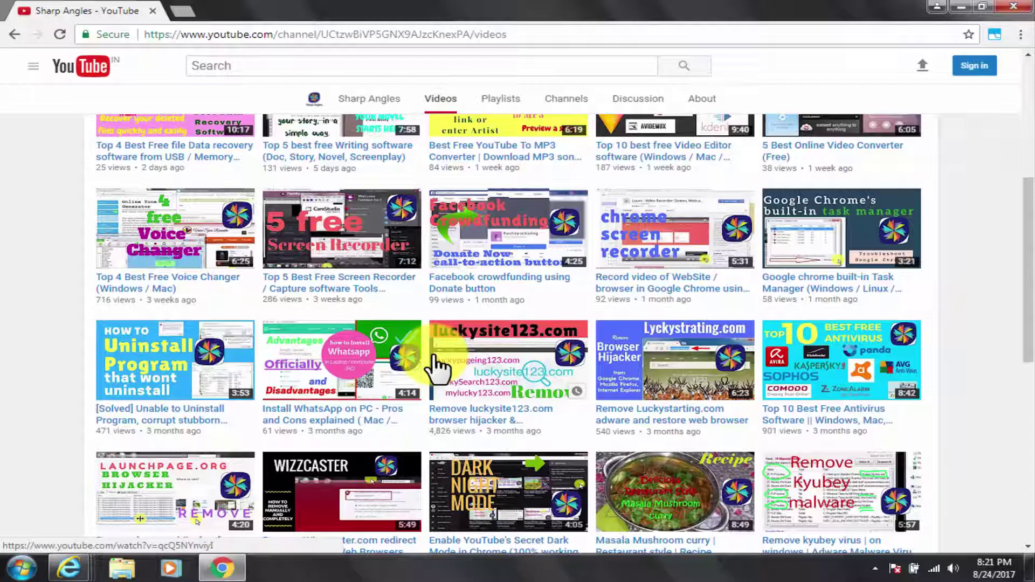
scroll(437, 369, down, 1)
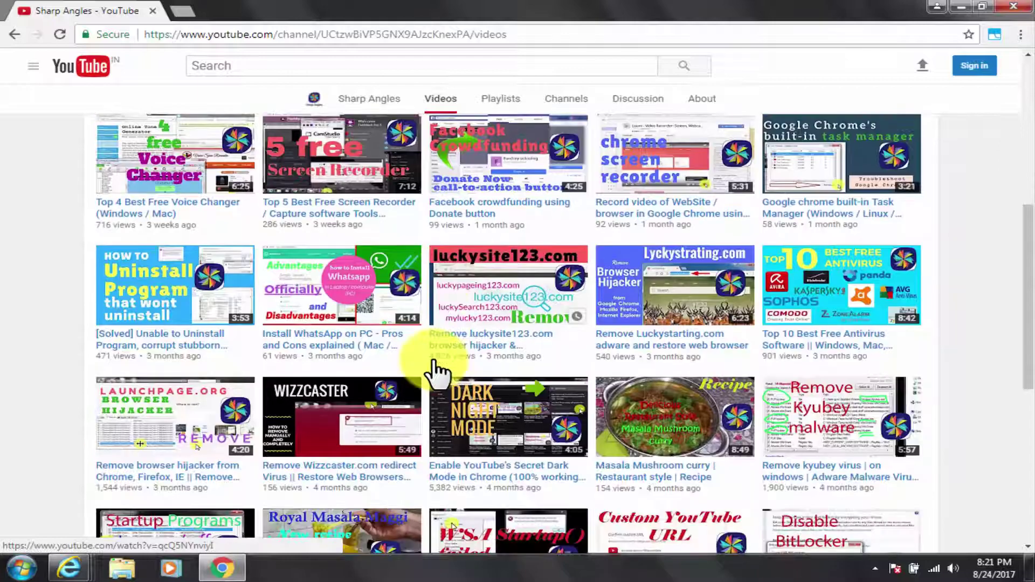
scroll(437, 369, down, 2)
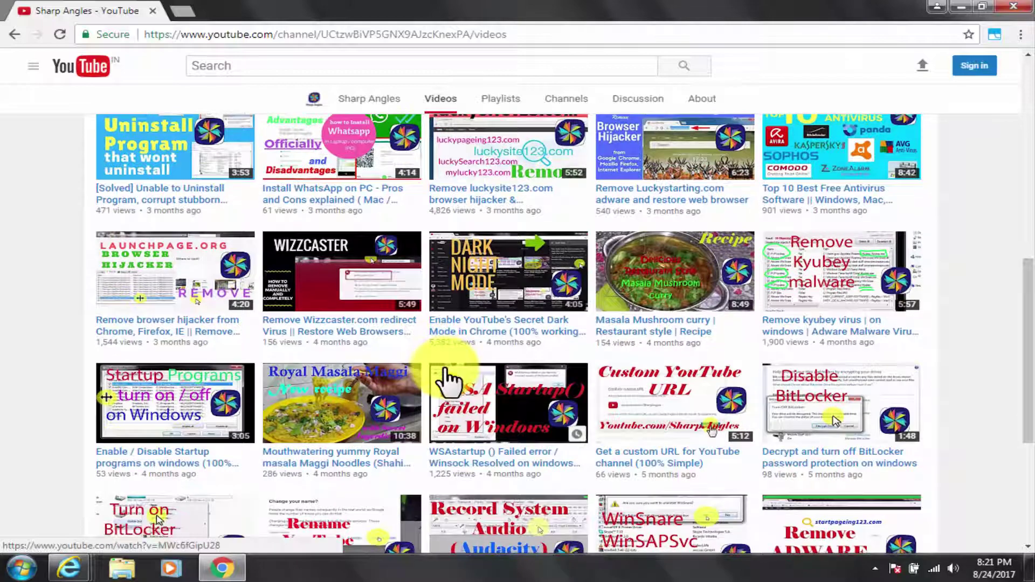
scroll(444, 377, down, 2)
scroll(447, 382, down, 3)
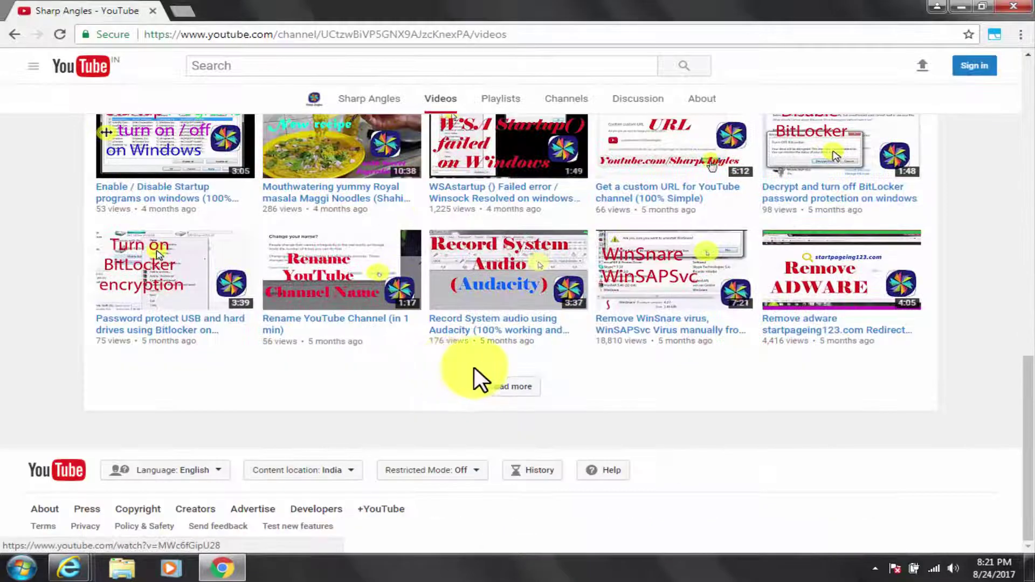
Step: Load more older Sharp Angles uploads, browse down to the oldest, then back up to the newest
click(506, 396)
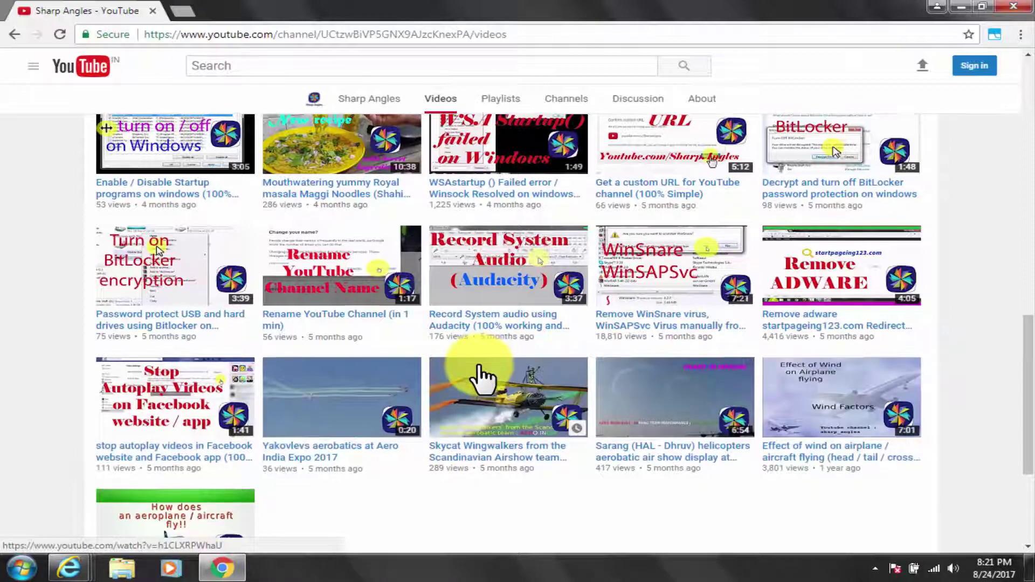
scroll(483, 378, down, 4)
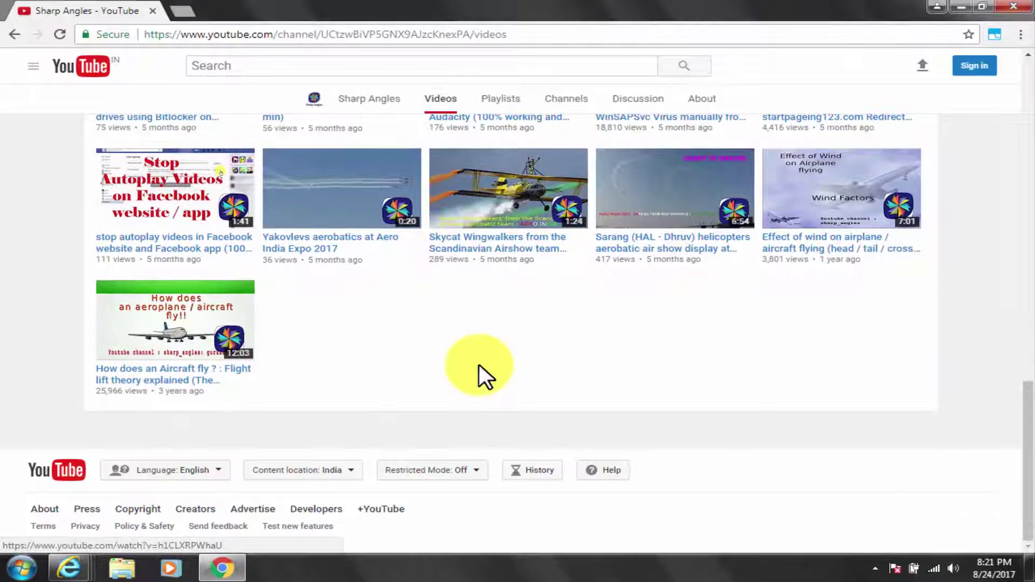
scroll(479, 364, up, 4)
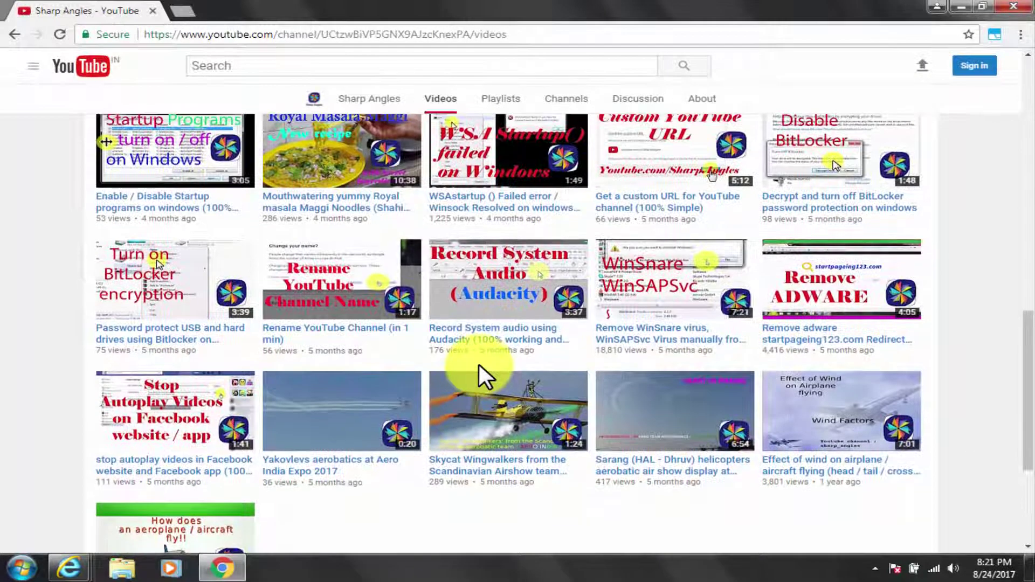
scroll(479, 365, up, 4)
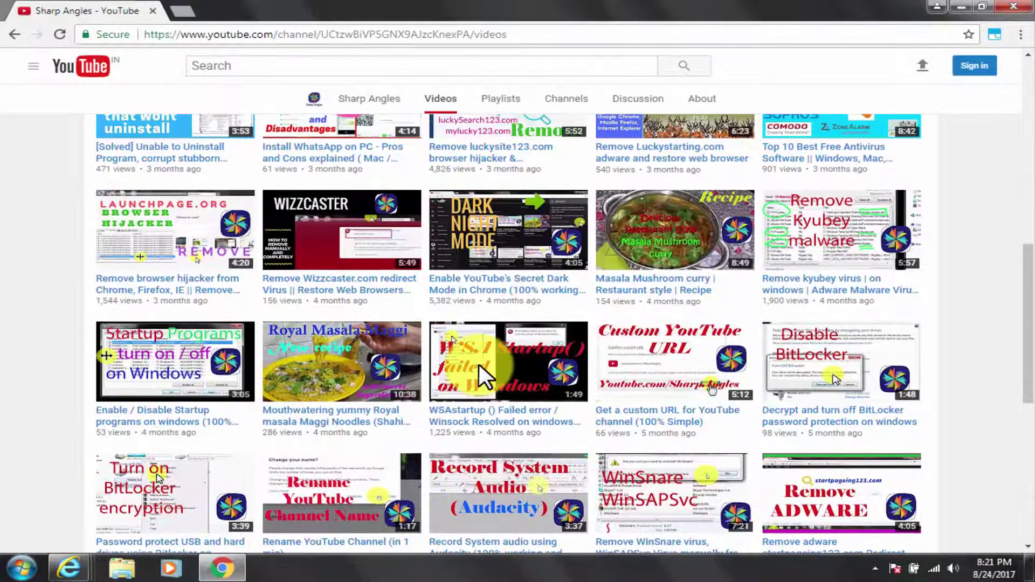
scroll(479, 365, up, 7)
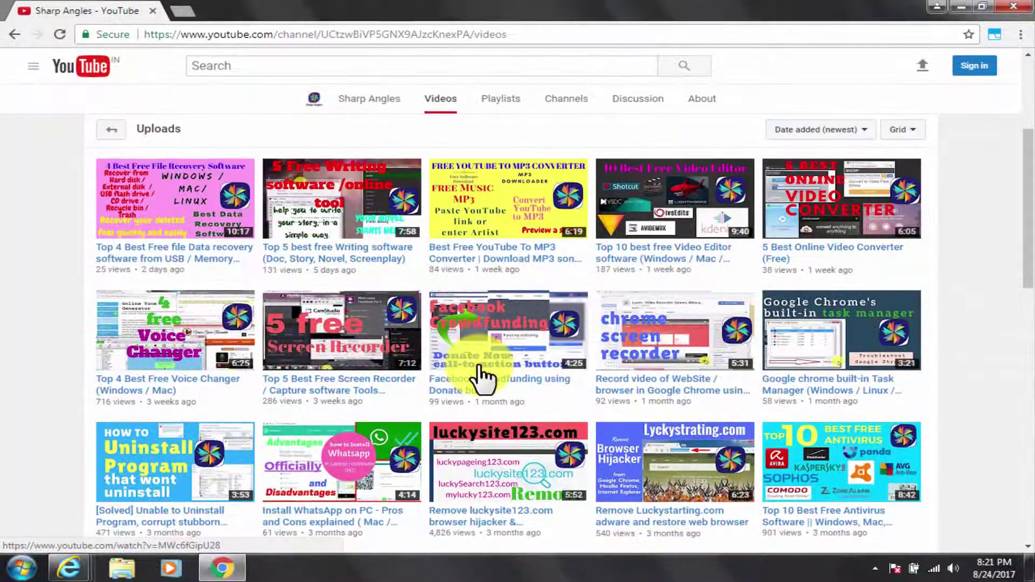
mouse_move(483, 377)
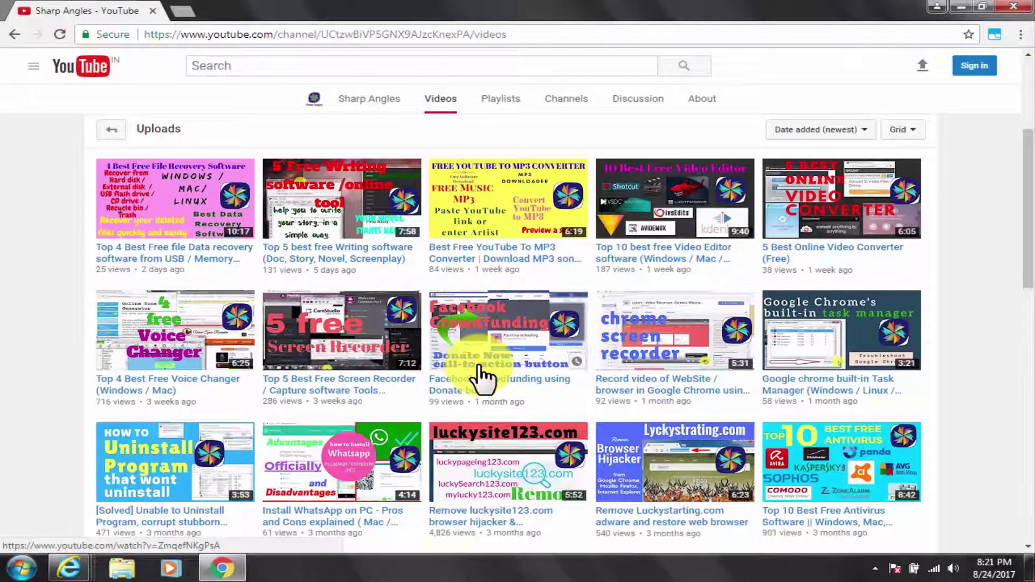
scroll(483, 377, up, 3)
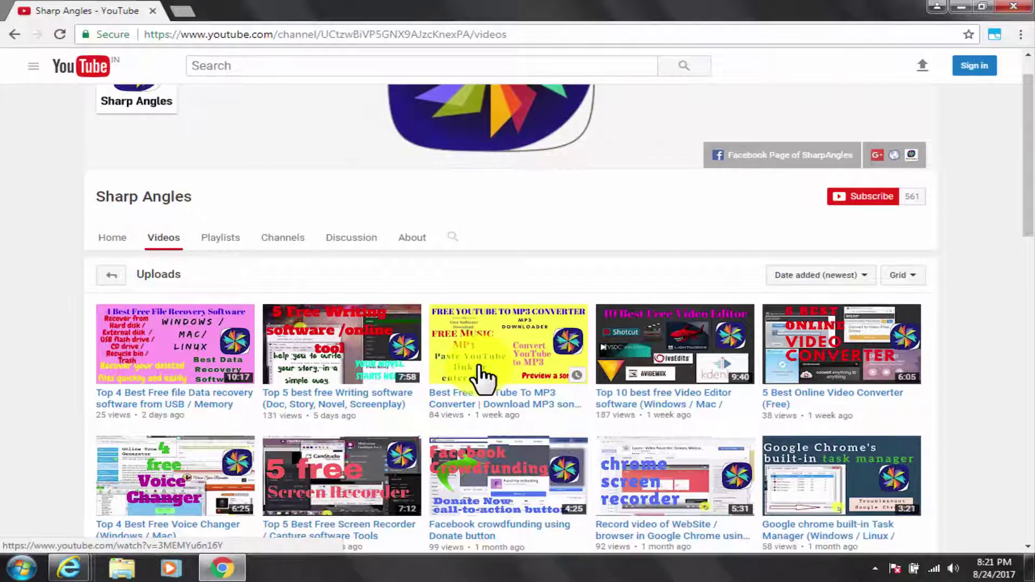
scroll(484, 377, down, 1)
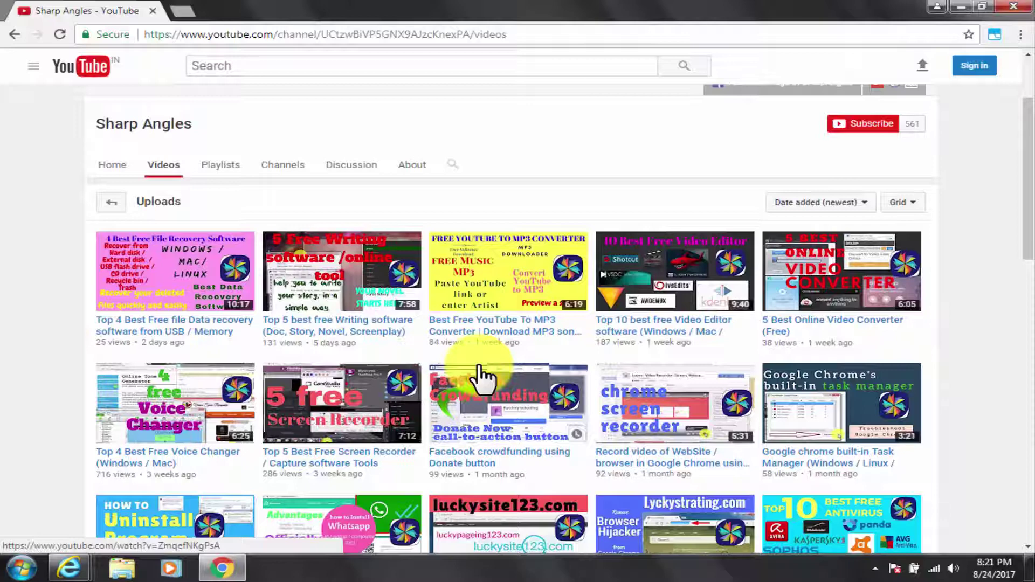
scroll(483, 378, down, 2)
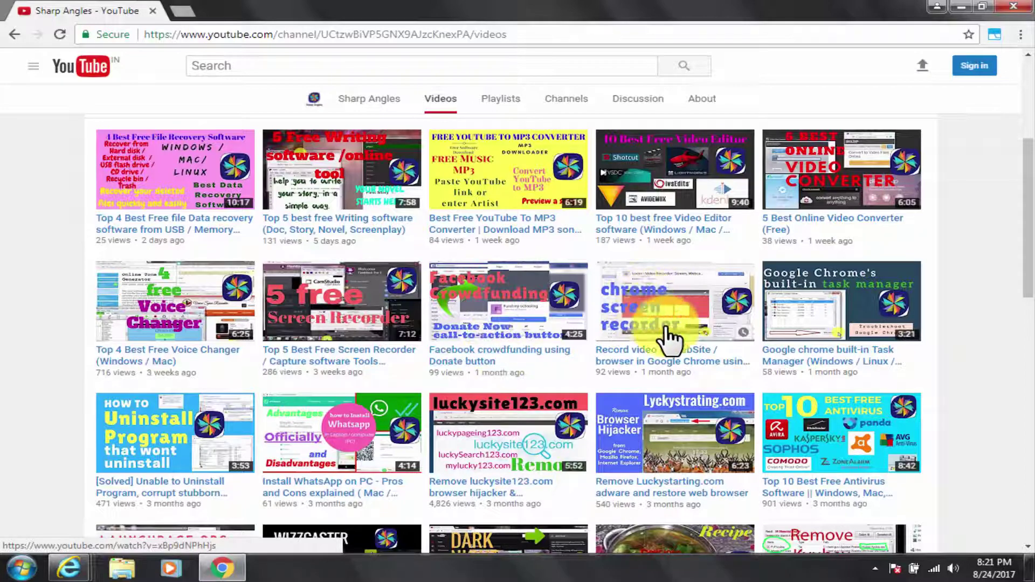
scroll(668, 342, up, 2)
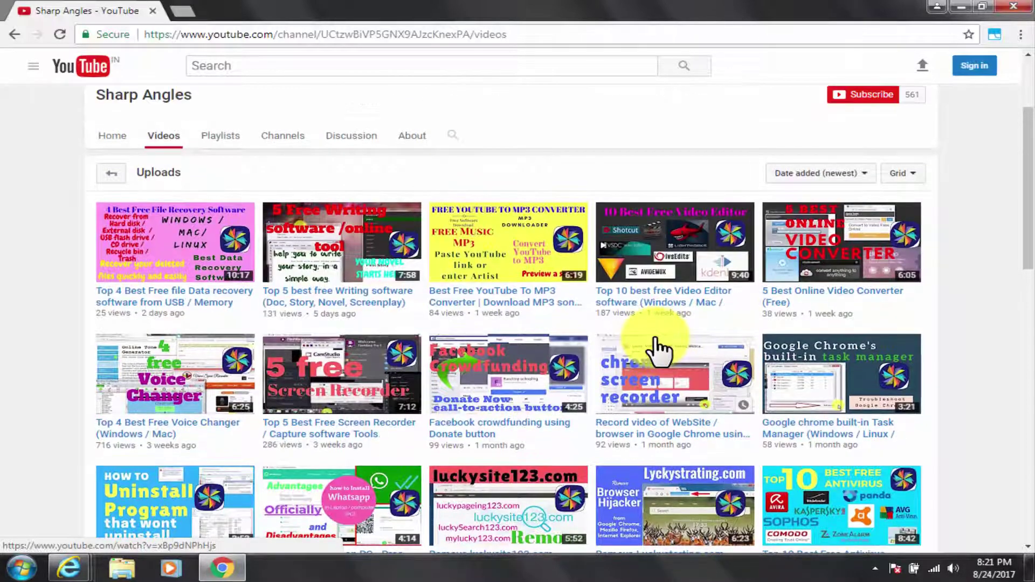
scroll(654, 339, up, 3)
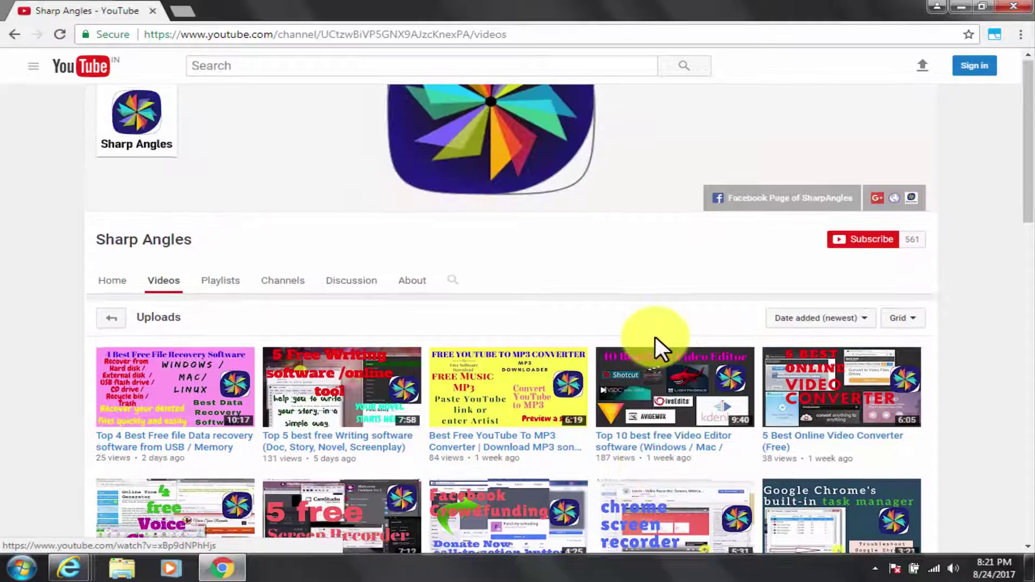
scroll(655, 338, down, 1)
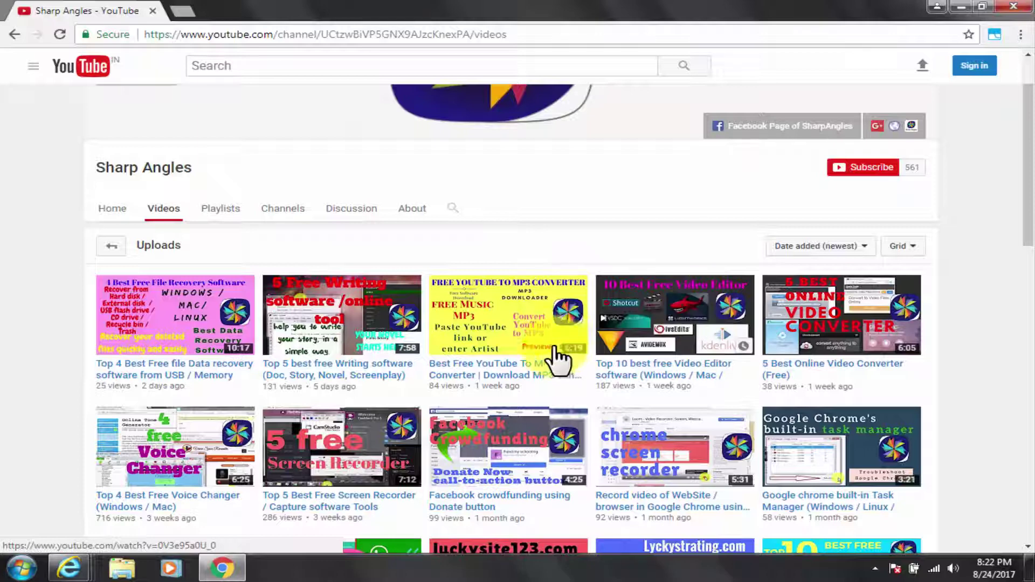
scroll(654, 358, down, 1)
scroll(654, 358, down, 1)
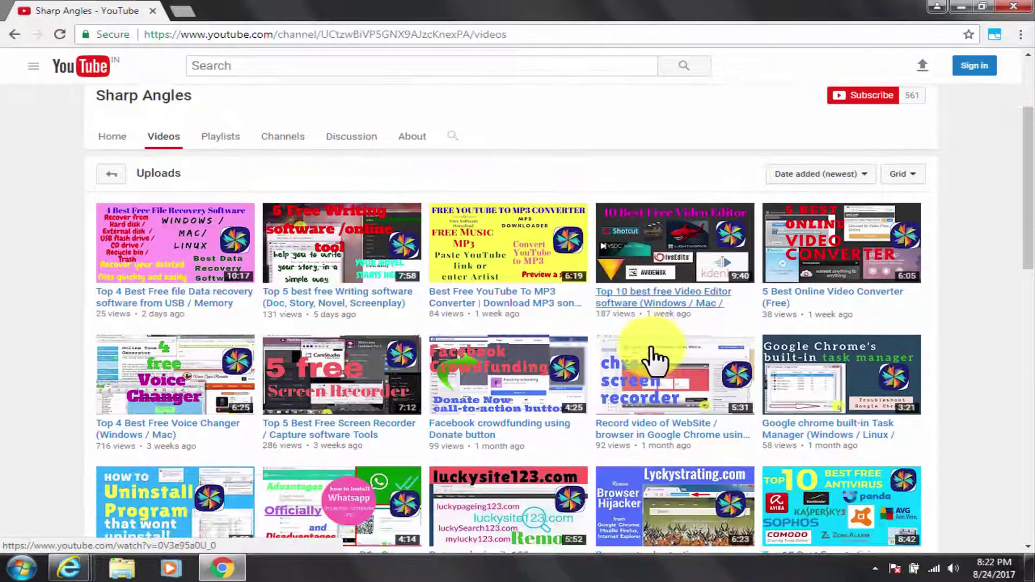
scroll(629, 360, up, 3)
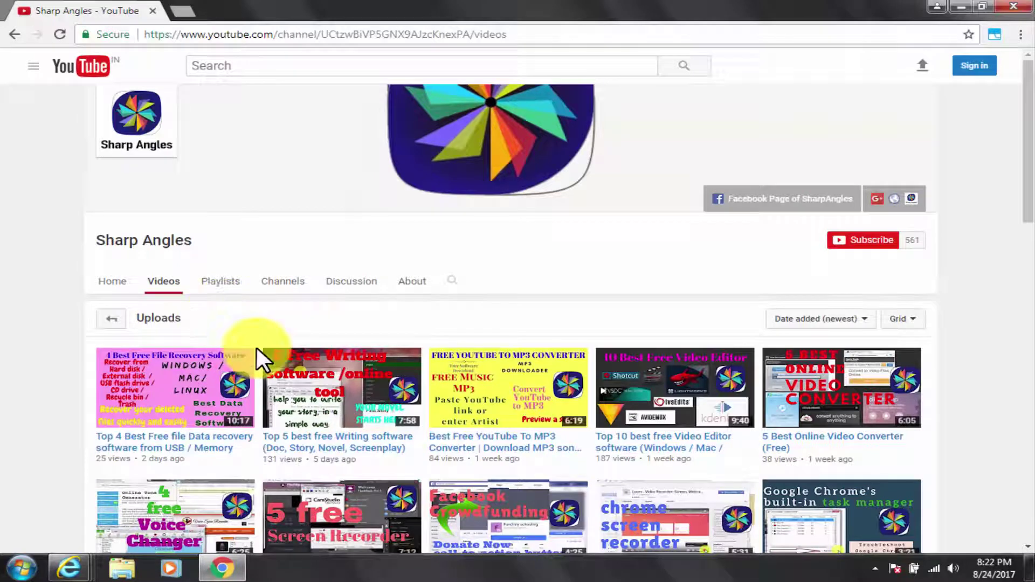
scroll(393, 423, down, 2)
scroll(396, 423, down, 4)
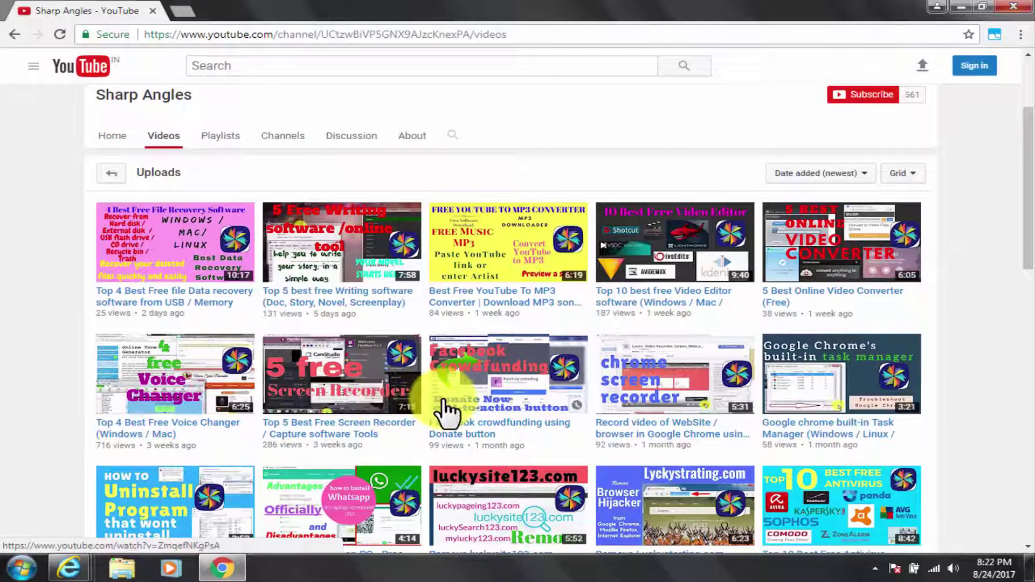
scroll(439, 410, down, 2)
scroll(443, 412, down, 1)
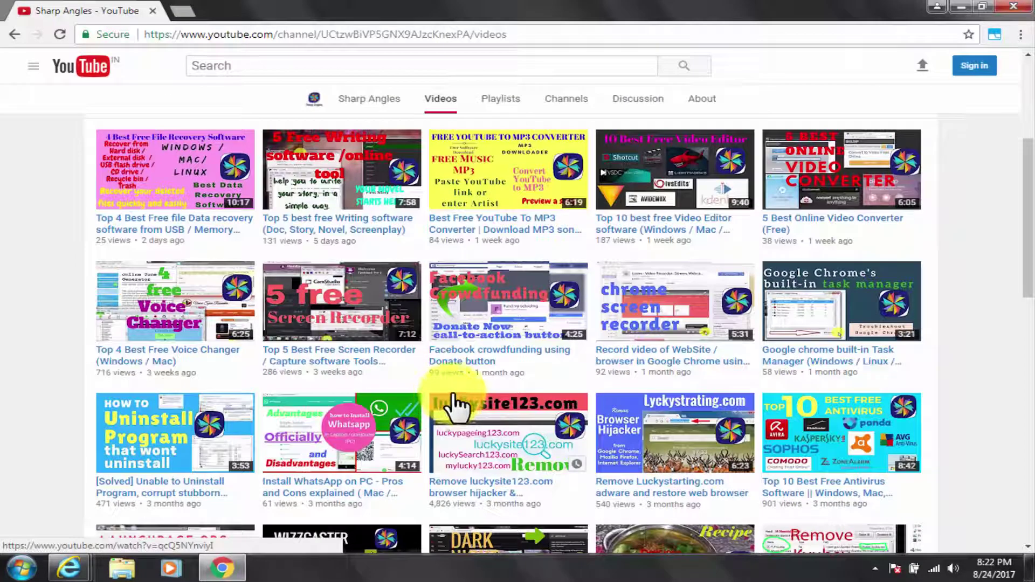
scroll(452, 405, down, 3)
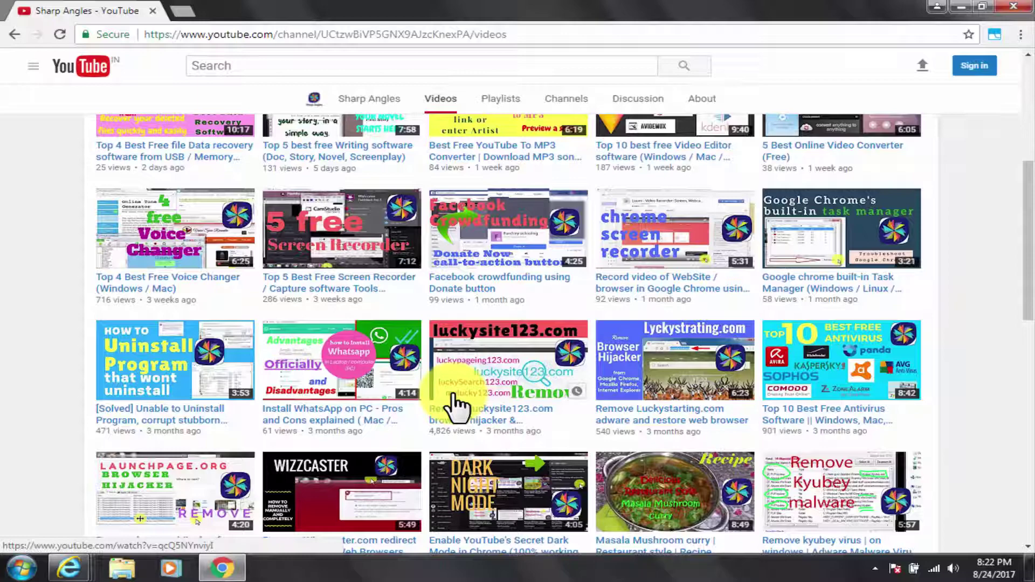
scroll(454, 402, up, 1)
scroll(453, 401, up, 1)
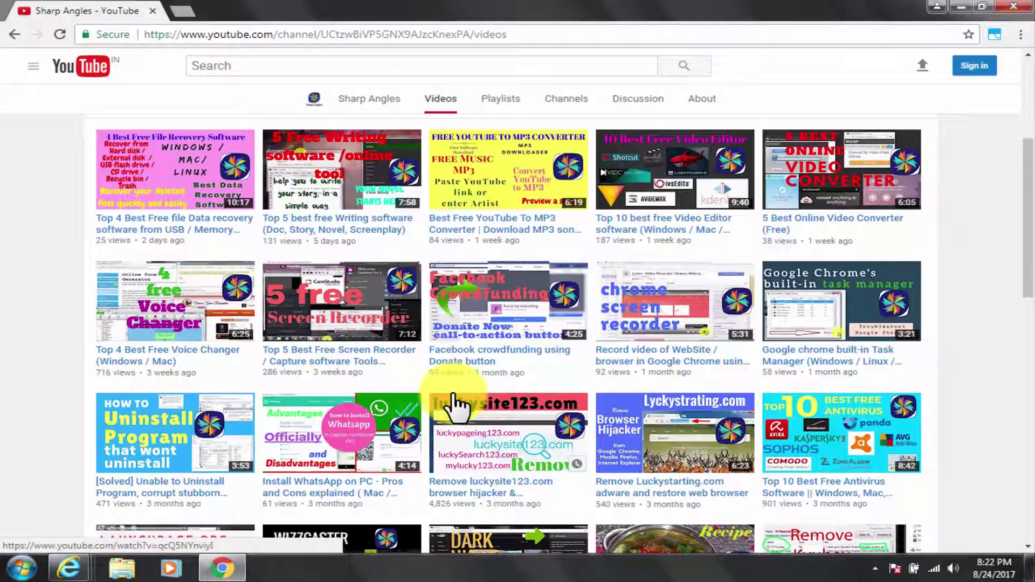
scroll(453, 407, up, 3)
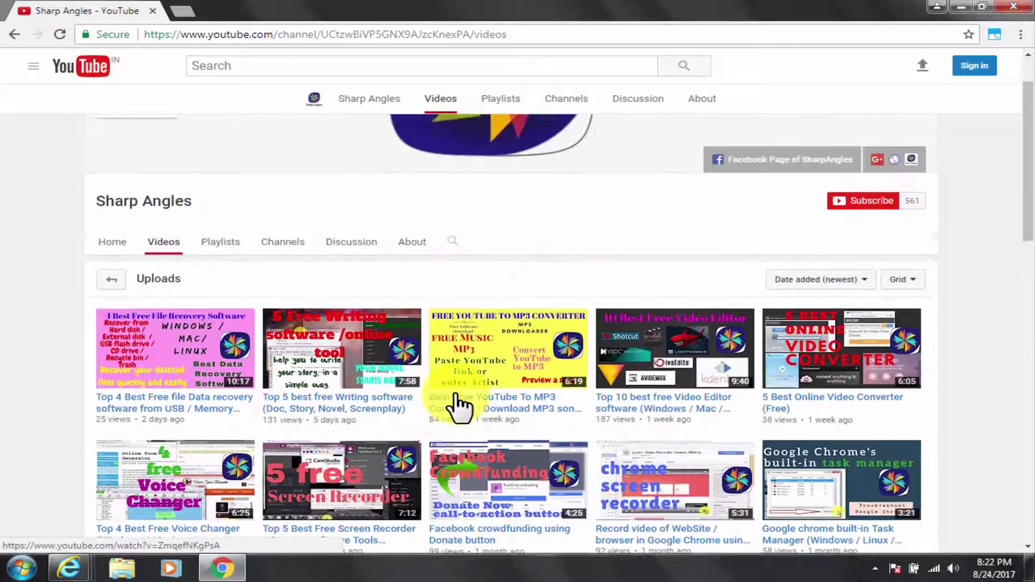
scroll(457, 407, up, 1)
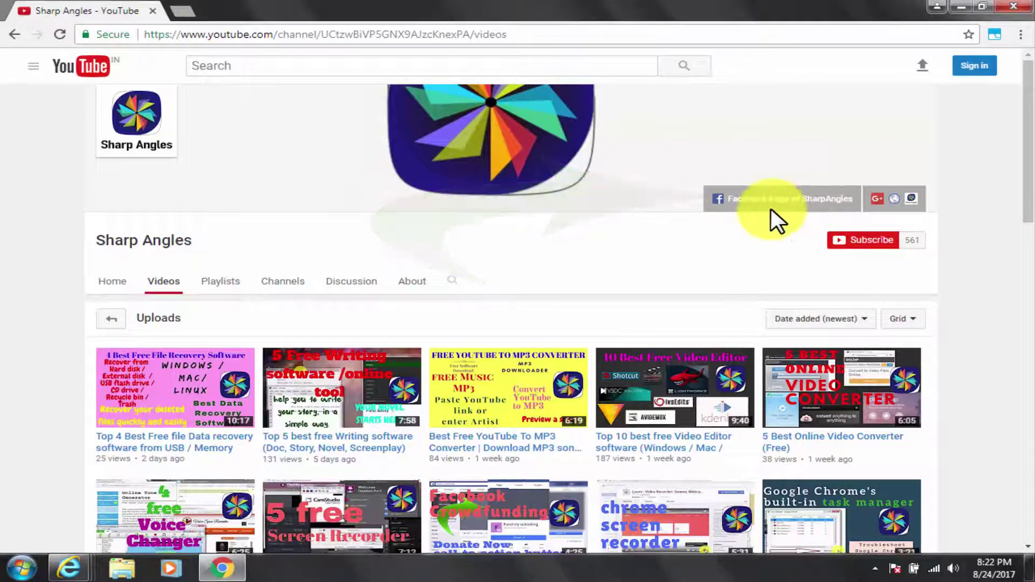
Step: Open the 'Free Software and Online tools' playlist from Playlists and scroll through its 11 videos
click(222, 281)
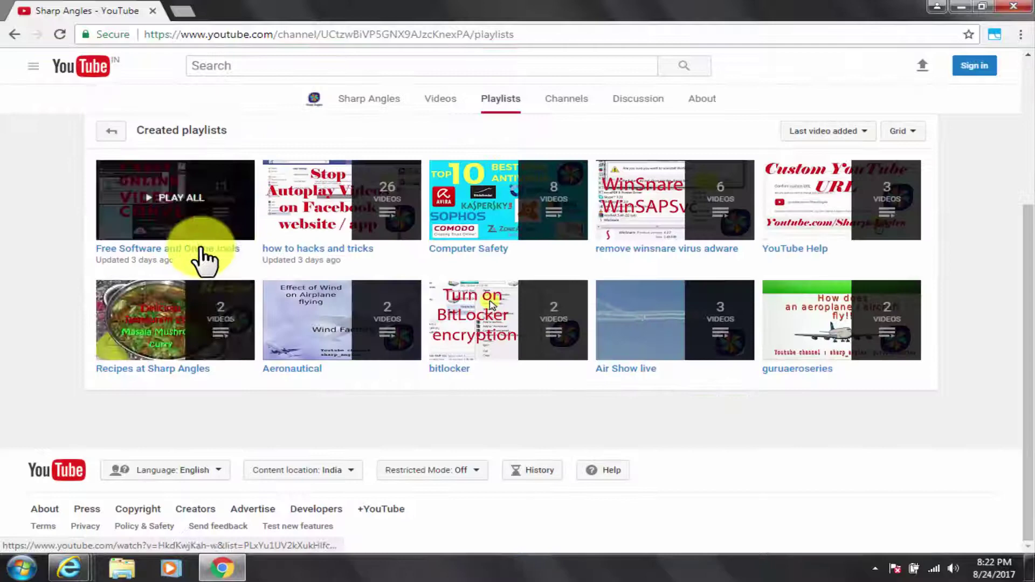
click(185, 249)
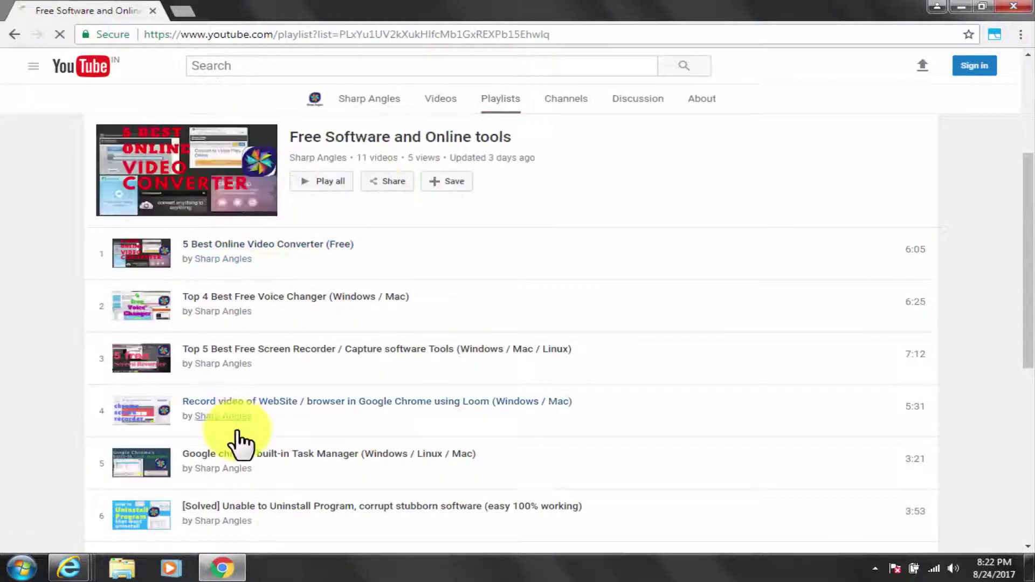
scroll(237, 439, down, 7)
scroll(230, 439, up, 3)
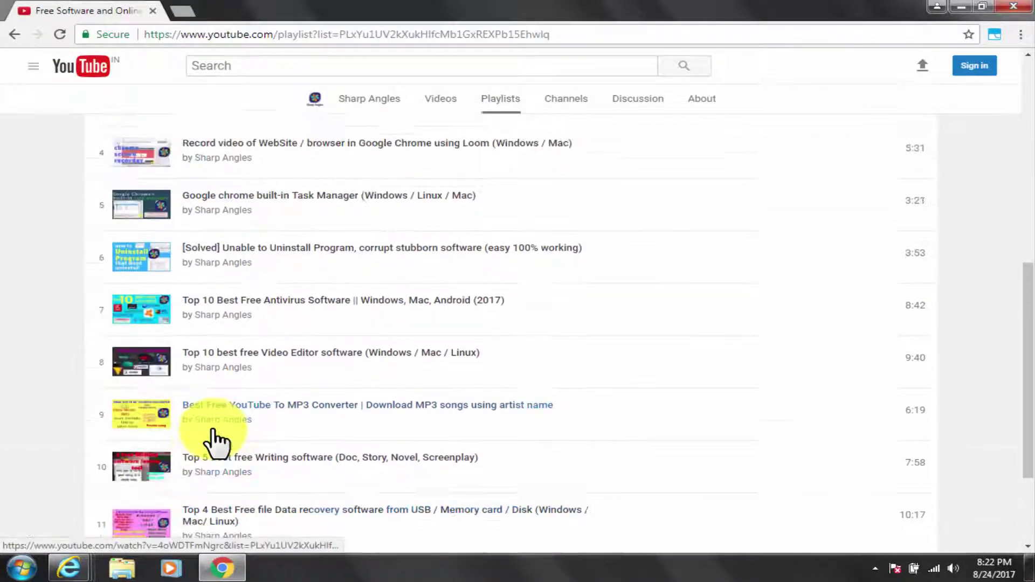
scroll(215, 439, down, 3)
scroll(215, 436, up, 10)
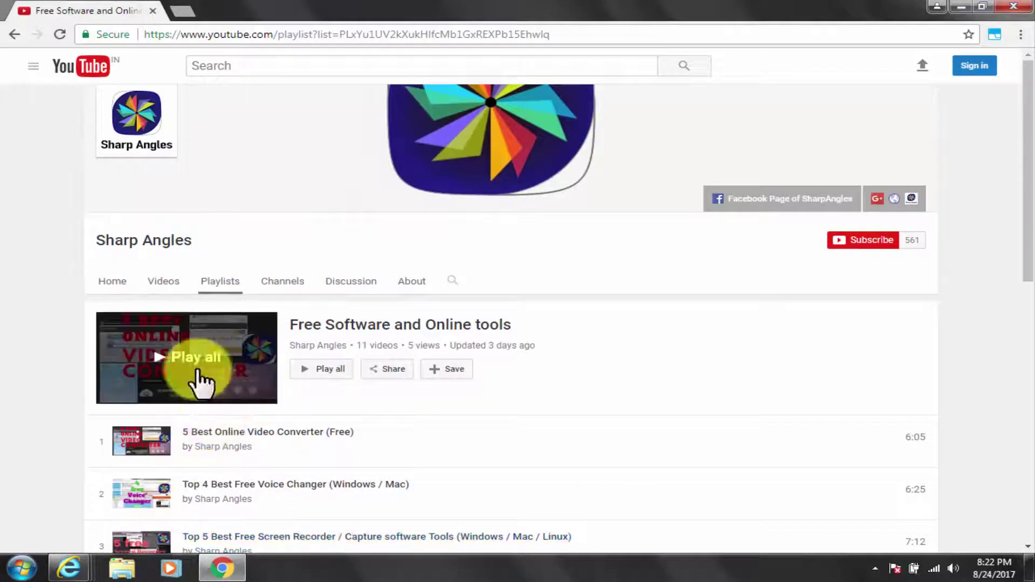
Step: In a new tab, reach Google via 'goo' and search for 'cyberghost free vpn'
click(181, 11)
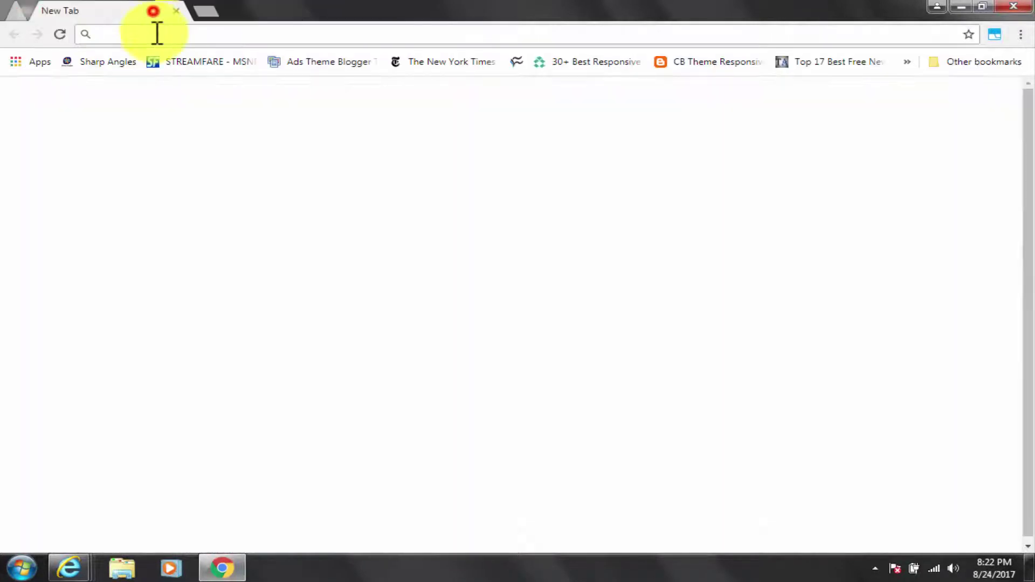
text(goo)
key(Return)
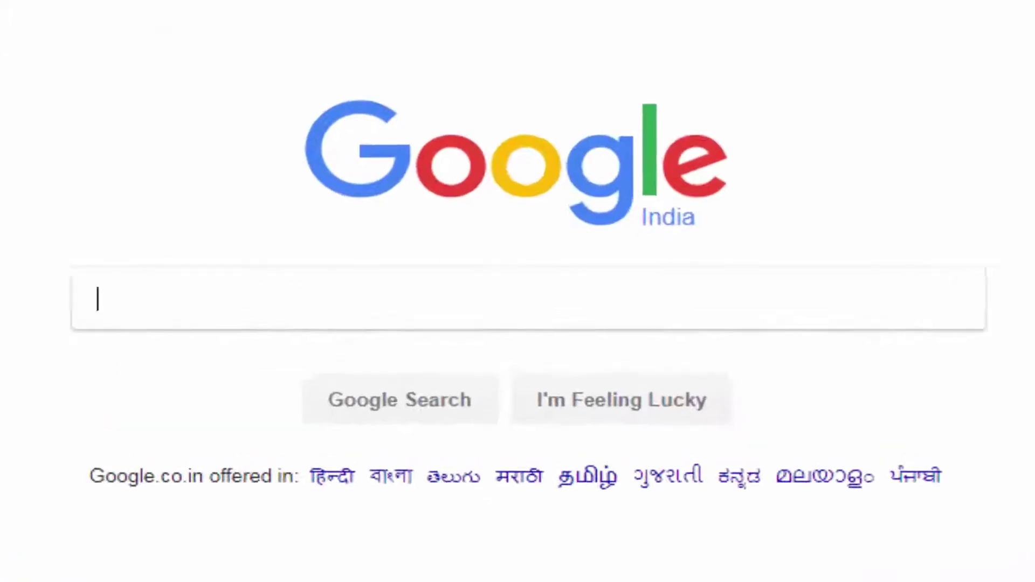
text(cyberghost free vpn)
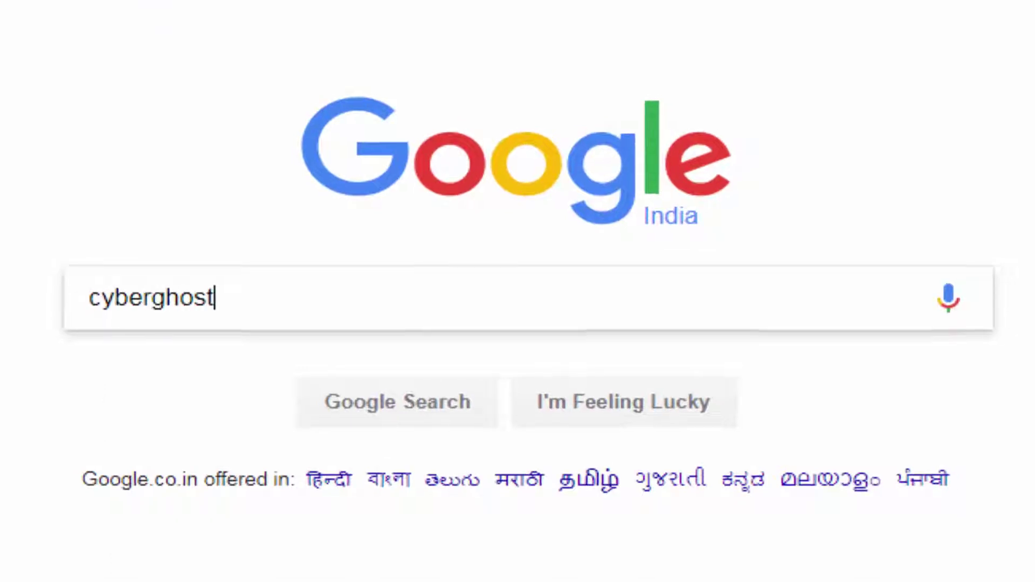
key(Return)
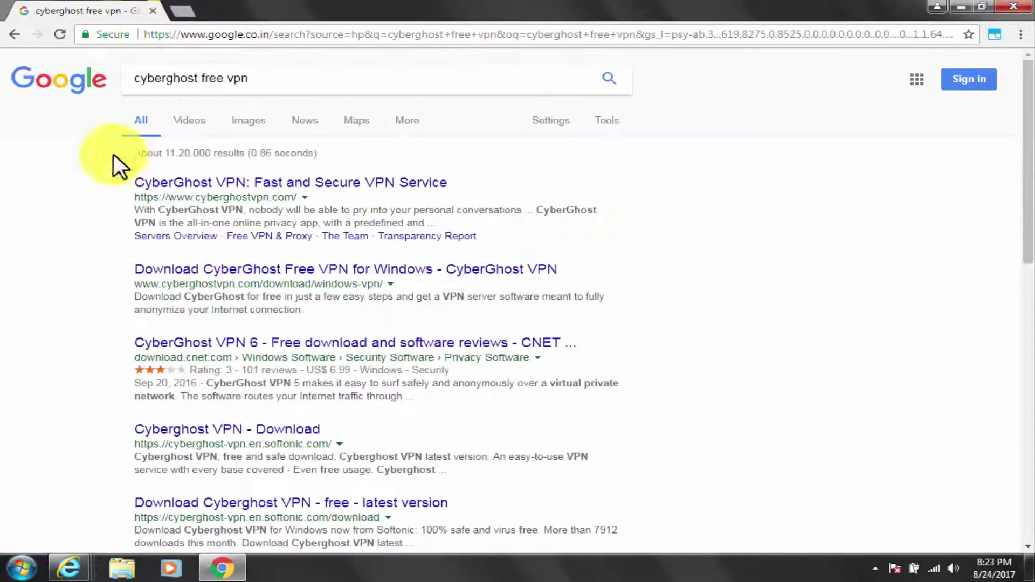
Step: Open the official CyberGhost site and highlight the detected IP, Airtel Broadband ISP, location and EXPOSED status
click(251, 189)
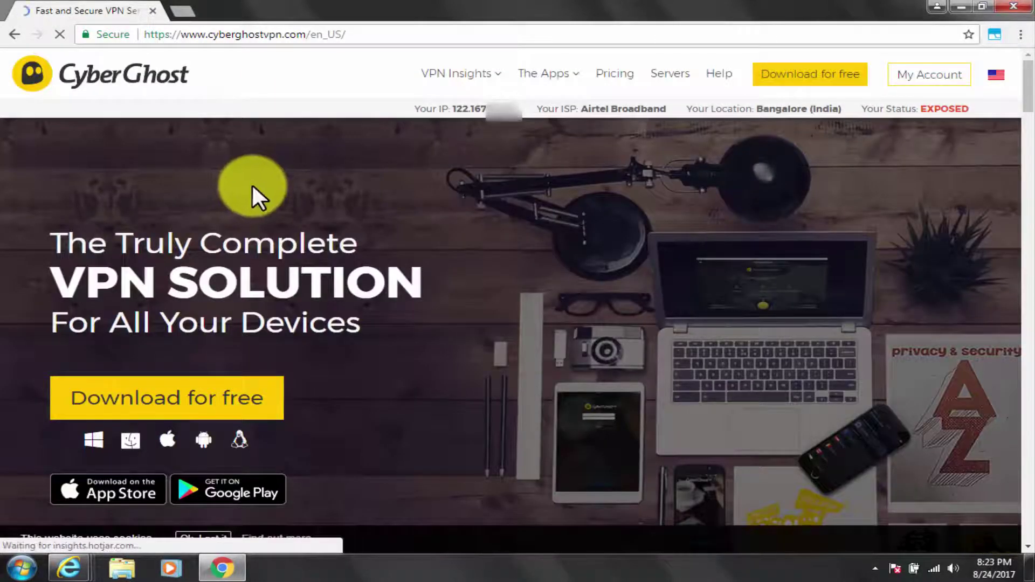
drag(457, 107, 517, 107)
drag(581, 108, 651, 110)
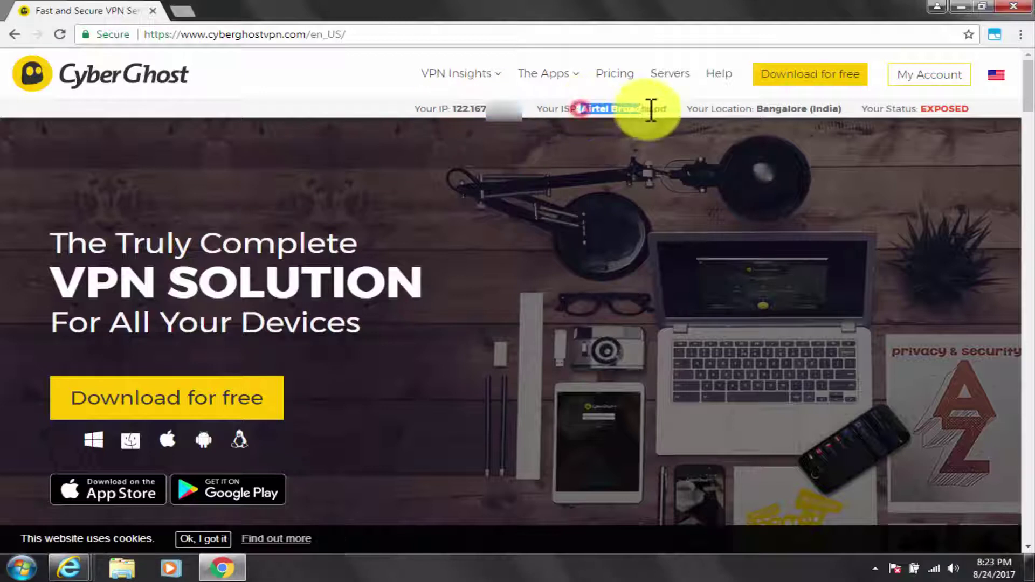
drag(758, 108, 803, 115)
click(975, 108)
click(911, 113)
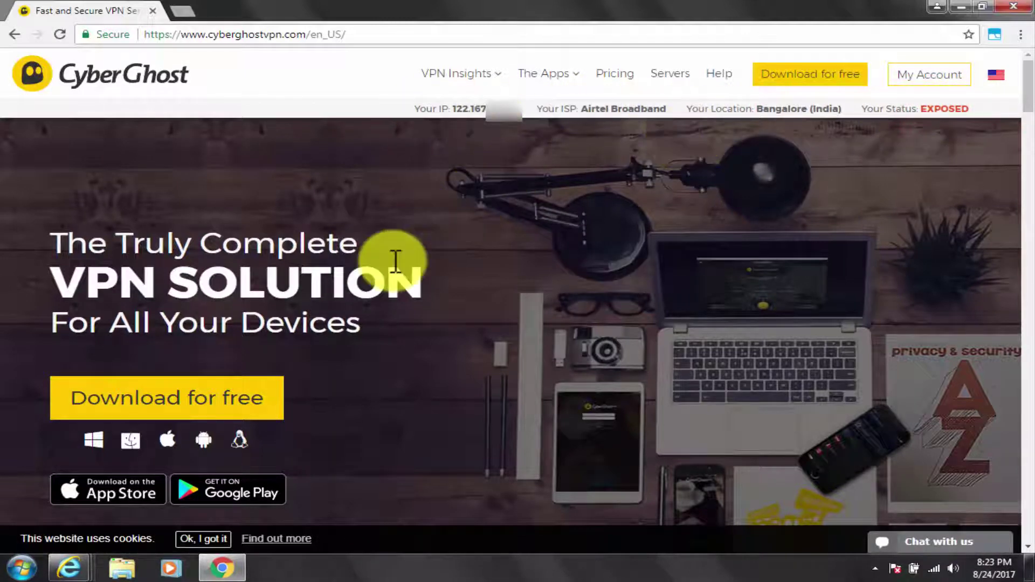
drag(51, 240, 203, 319)
click(201, 324)
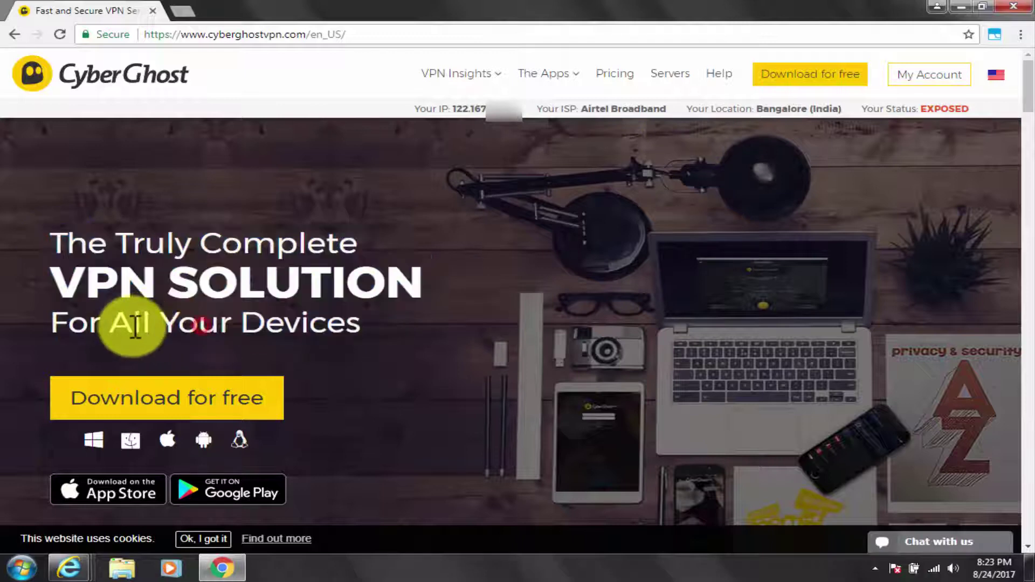
Step: Highlight the text of the three feature cards, including public WiFi and online shopping
scroll(135, 329, down, 1)
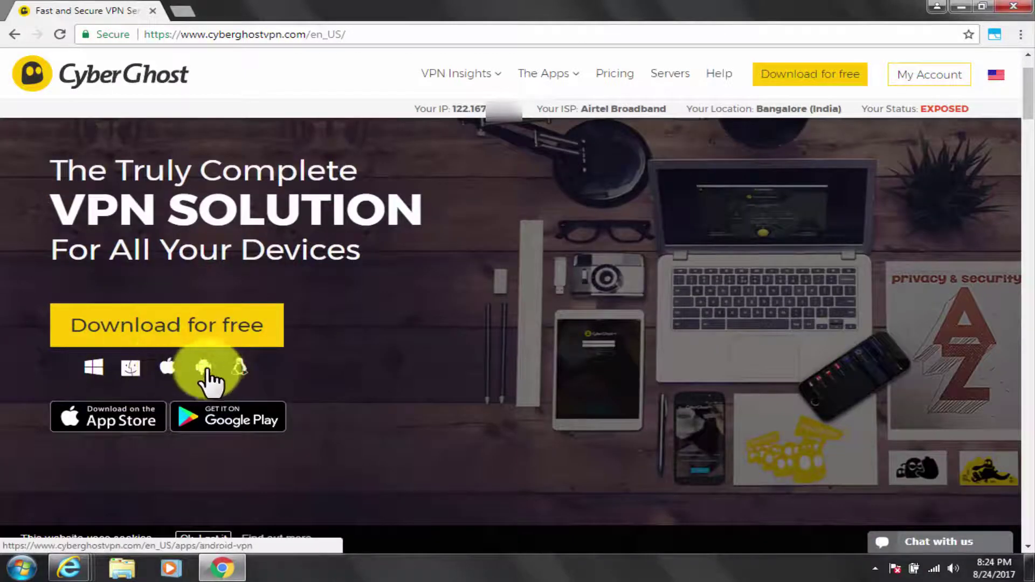
scroll(532, 386, down, 8)
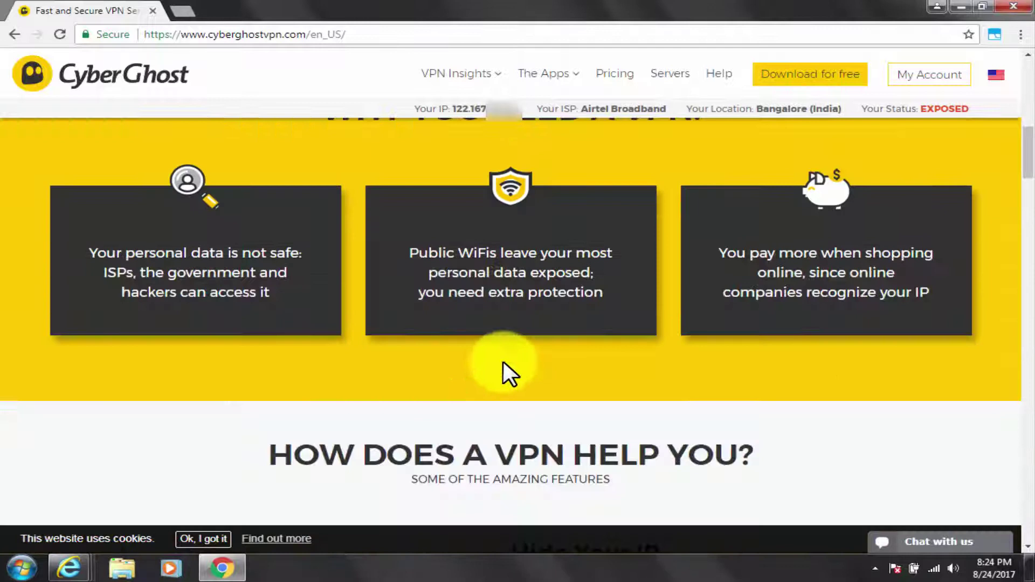
scroll(503, 361, up, 1)
drag(134, 326, 295, 377)
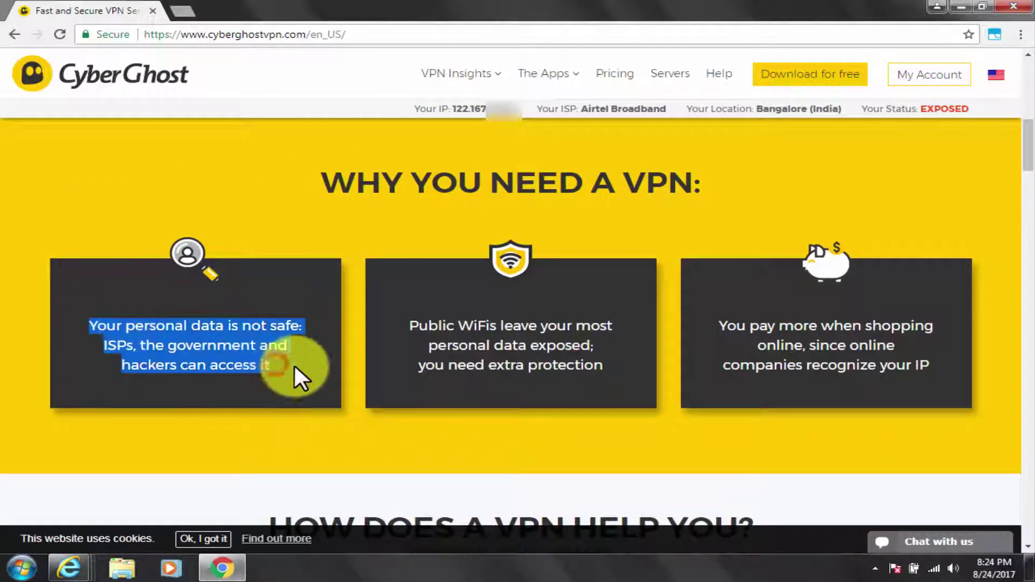
click(280, 360)
drag(411, 326, 621, 368)
click(622, 370)
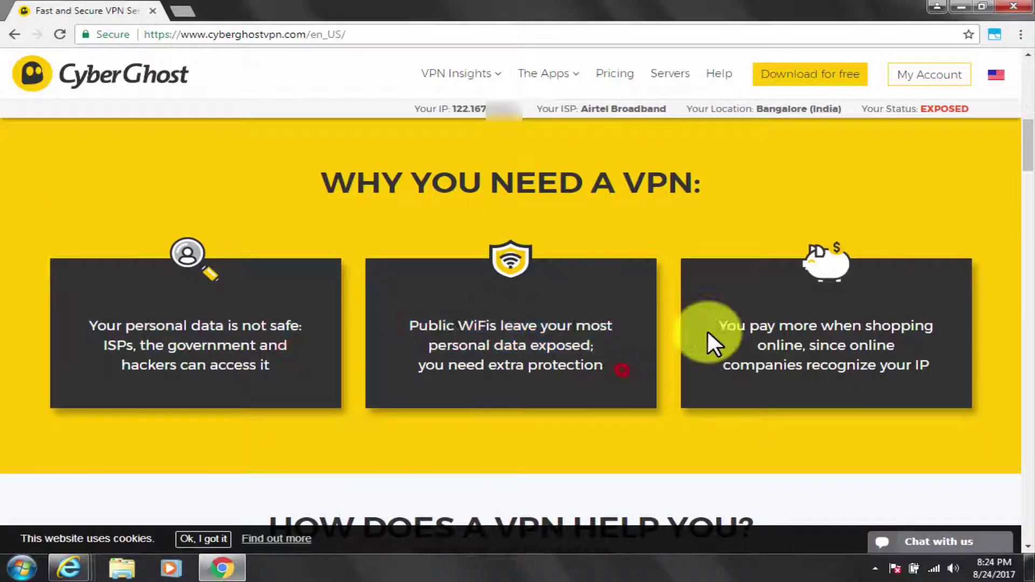
drag(706, 330, 920, 347)
click(892, 366)
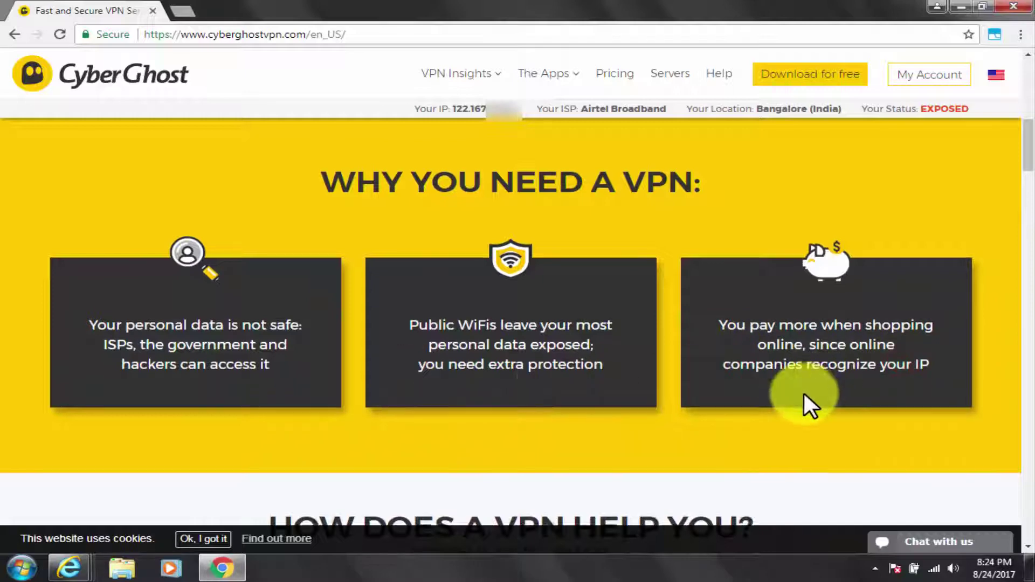
Step: Highlight the Hide Your IP and Access Restricted Websites feature descriptions
scroll(540, 272, down, 4)
scroll(589, 312, down, 2)
drag(507, 190, 660, 191)
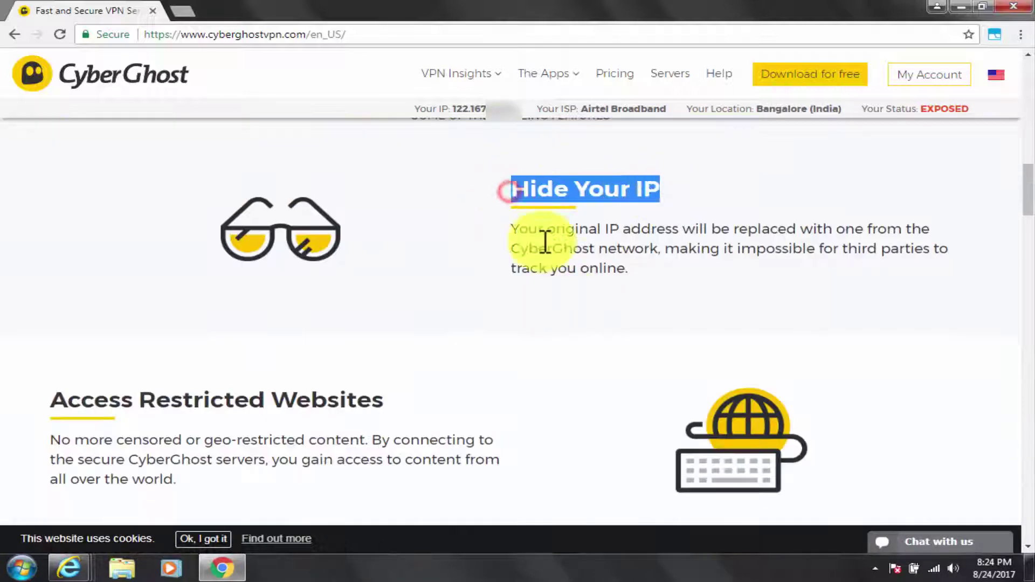
drag(582, 190, 764, 254)
drag(618, 271, 526, 238)
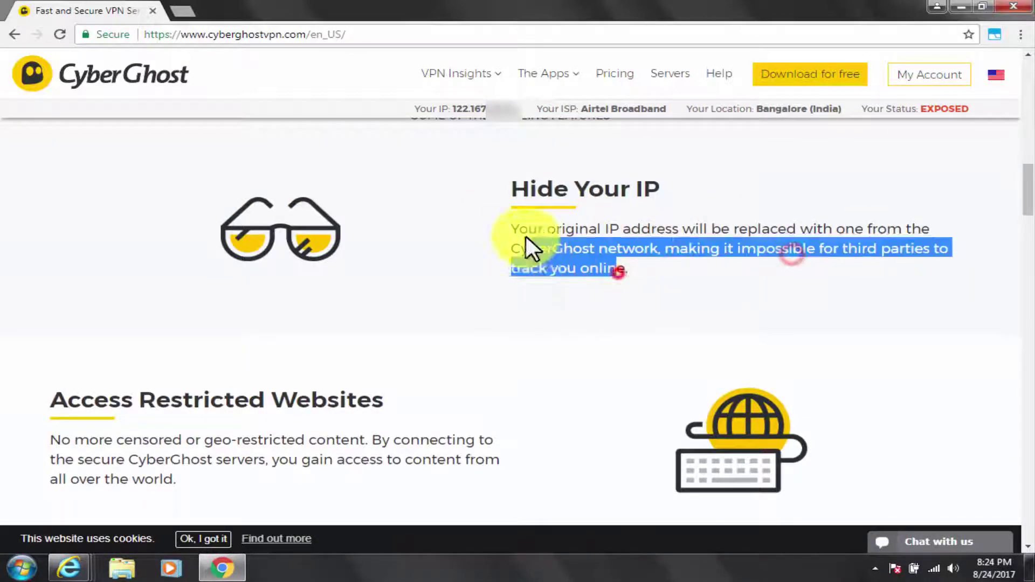
click(526, 237)
scroll(526, 248, down, 3)
drag(50, 293, 342, 342)
click(335, 342)
Step: Highlight the Fully Encrypted Internet paragraph and the Protect All Your Devices section, including Mac
scroll(682, 300, down, 4)
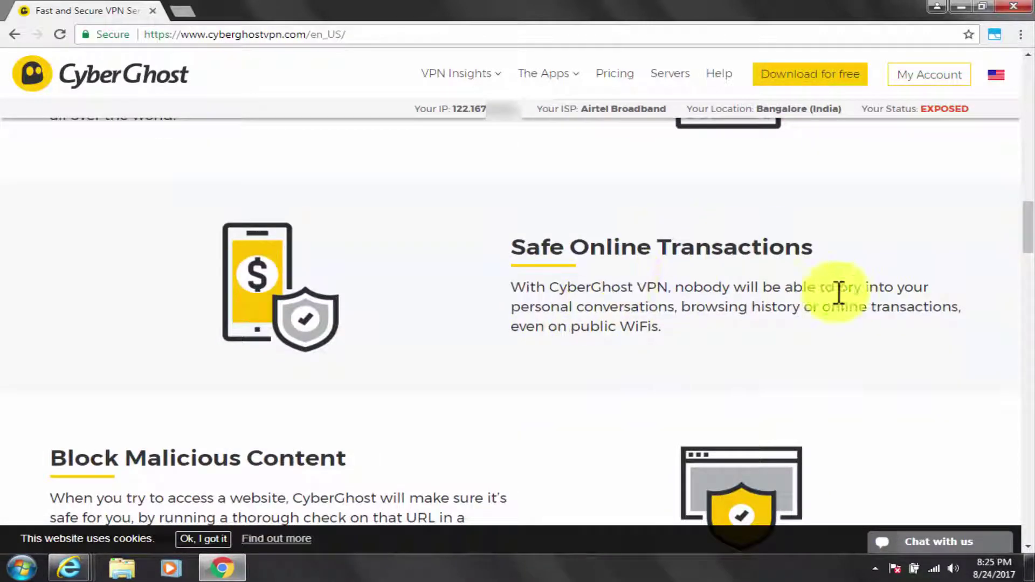
scroll(227, 277, down, 4)
scroll(697, 170, down, 4)
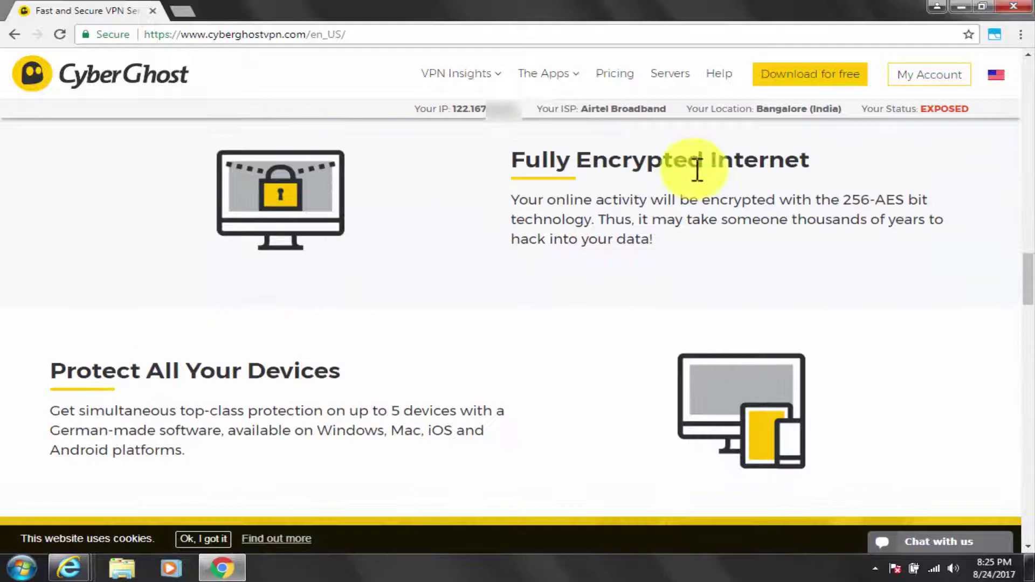
drag(511, 201, 820, 197)
click(843, 219)
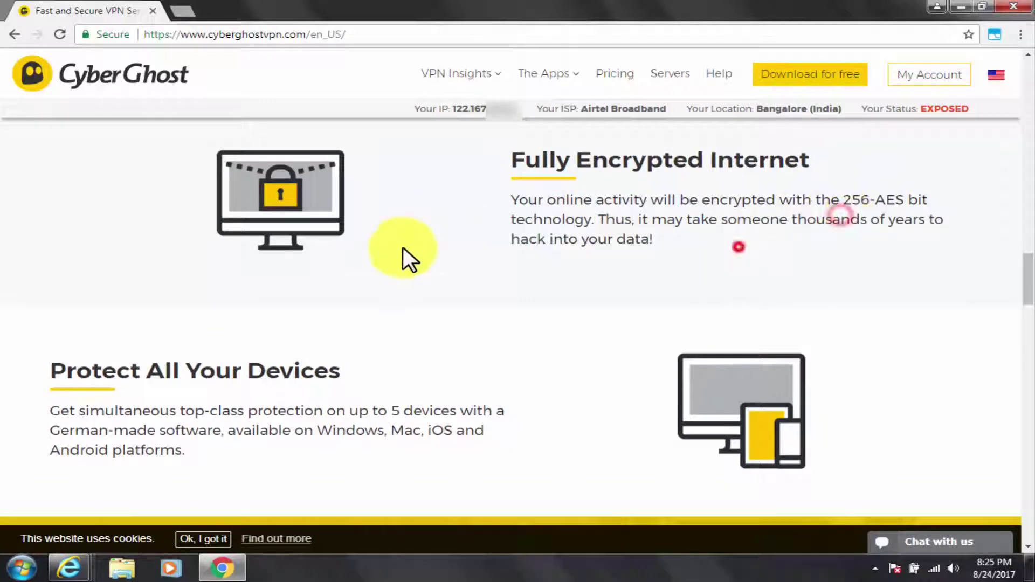
scroll(403, 247, down, 3)
drag(85, 264, 231, 285)
click(363, 319)
drag(391, 285, 434, 285)
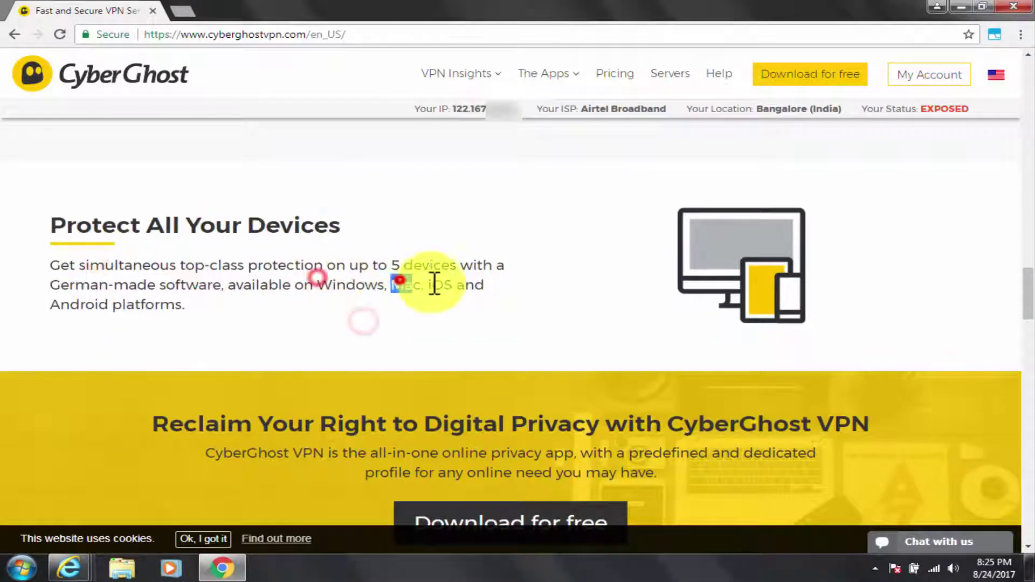
click(95, 302)
Step: Review the 1-month ($10.99) and 1-year ($4.99/mo) plans, then return to the feature grid
scroll(156, 341, down, 3)
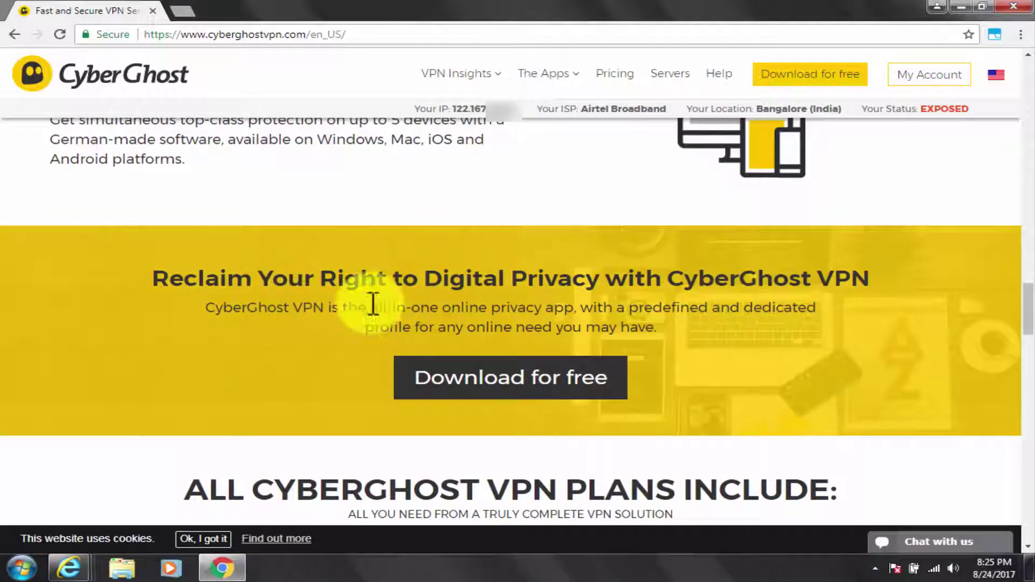
scroll(506, 339, down, 8)
scroll(505, 301, up, 1)
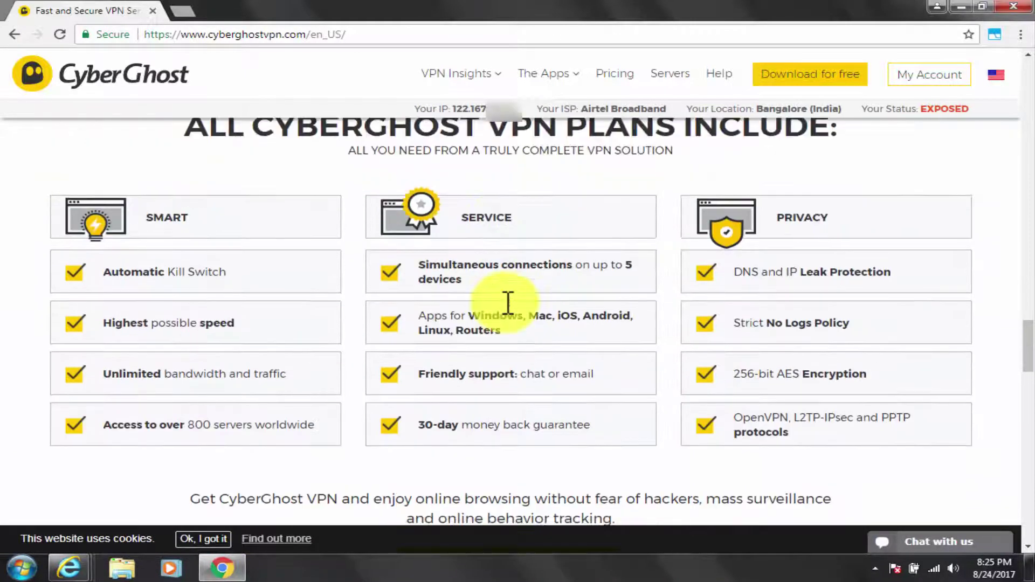
scroll(791, 423, down, 1)
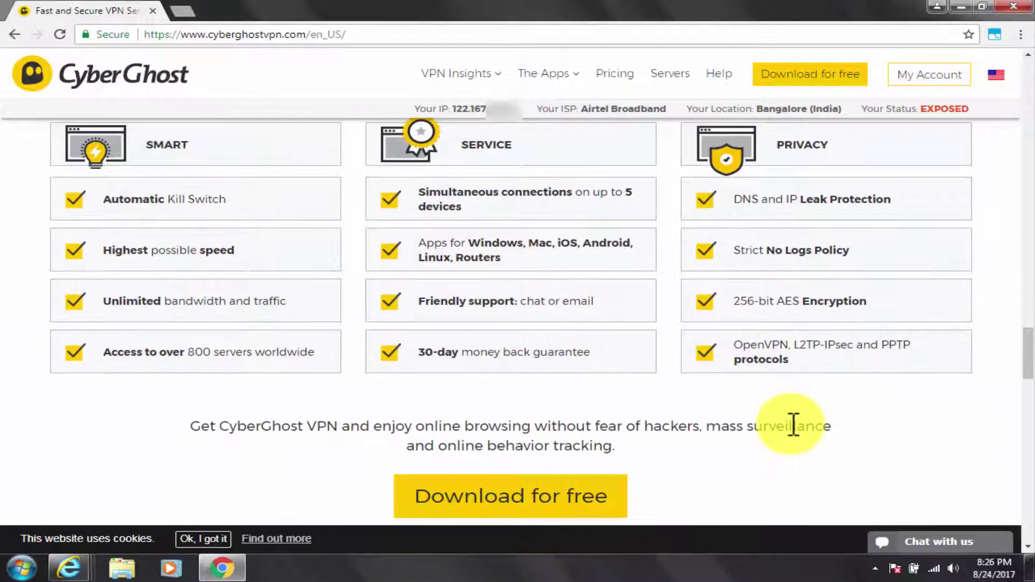
scroll(755, 415, down, 1)
scroll(485, 420, down, 3)
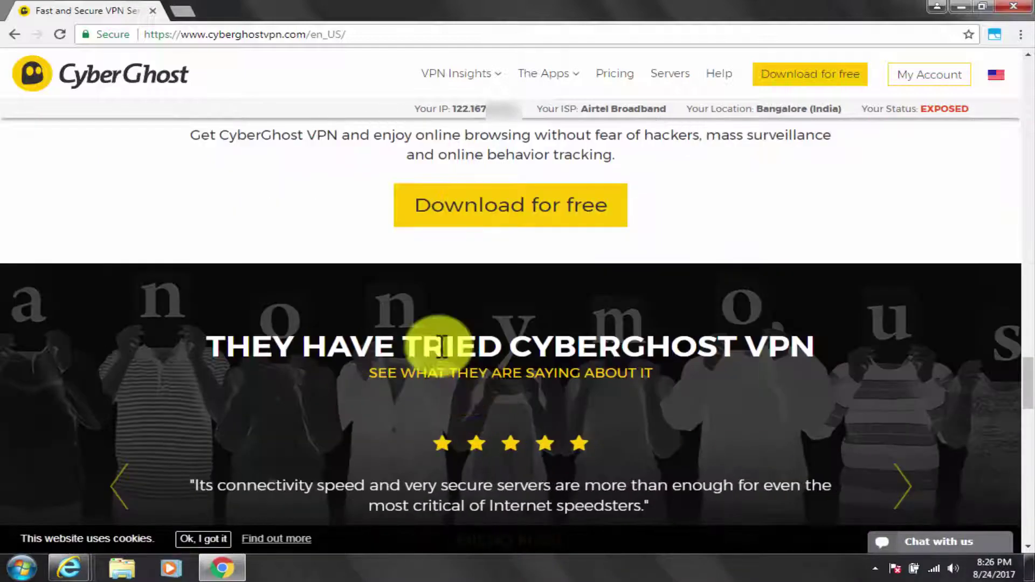
scroll(490, 374, up, 5)
scroll(700, 396, down, 8)
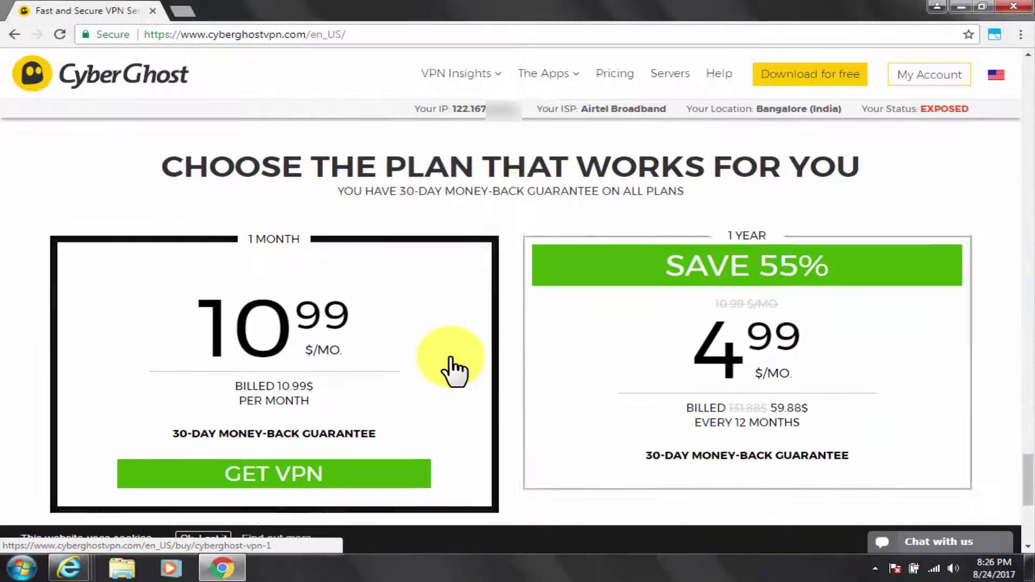
scroll(577, 350, up, 5)
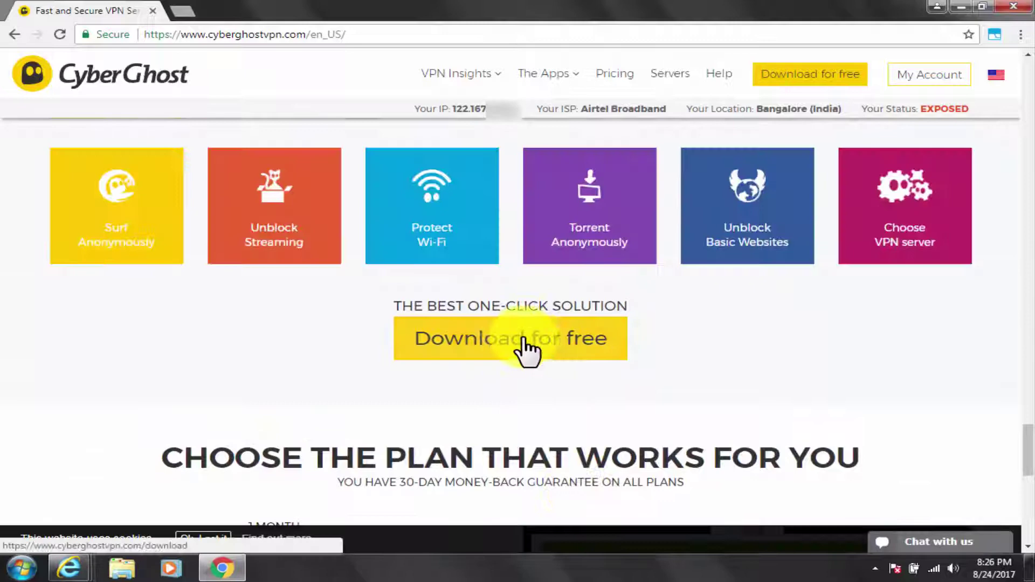
Step: Download CyberGhost_6.0.7.2738.exe and run it past the security warning
click(810, 78)
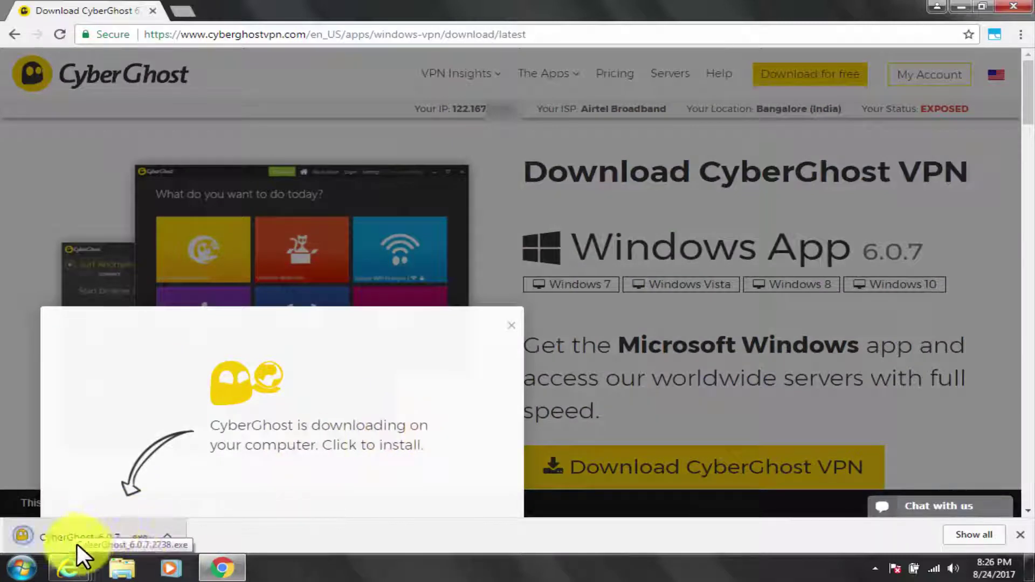
click(77, 545)
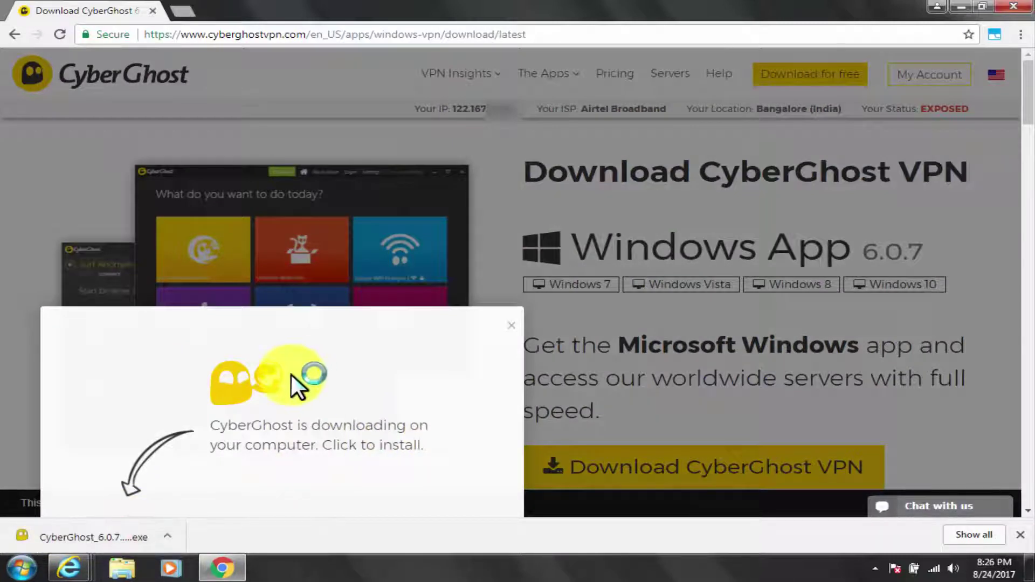
click(558, 292)
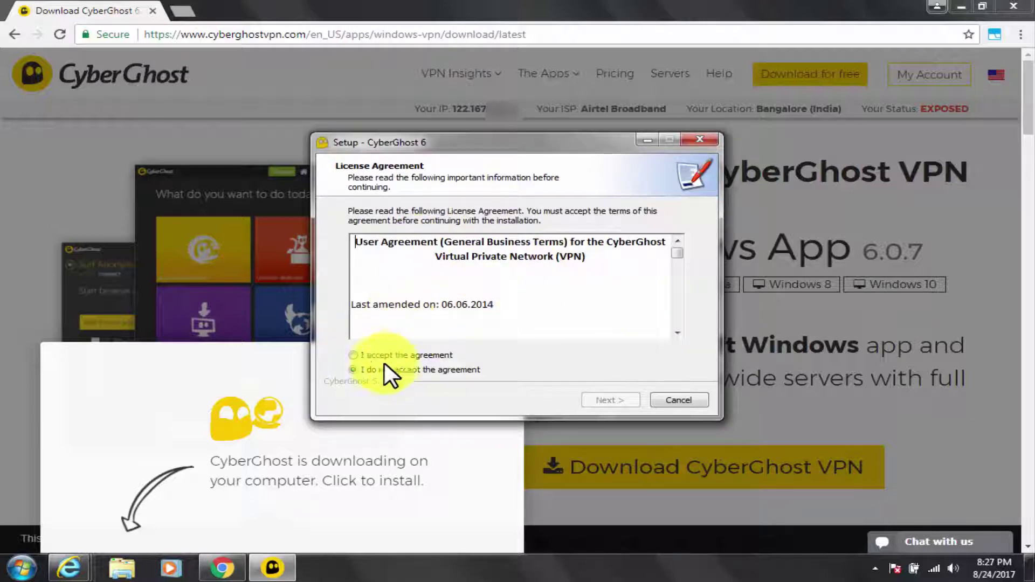
Step: Accept the CyberGhost licence agreement and finish the .NET Framework 4.5.2 installation
click(604, 401)
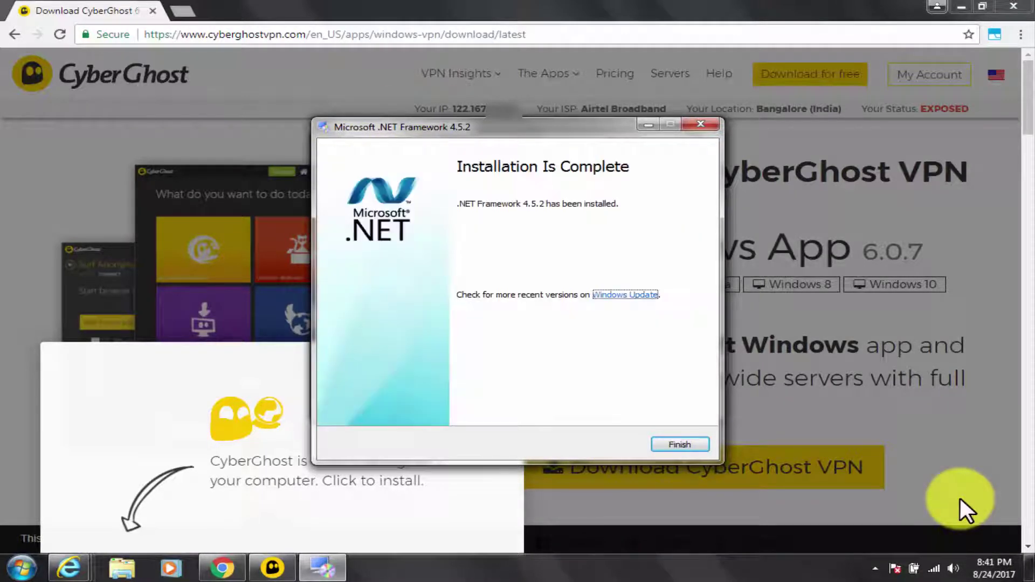
key(Return)
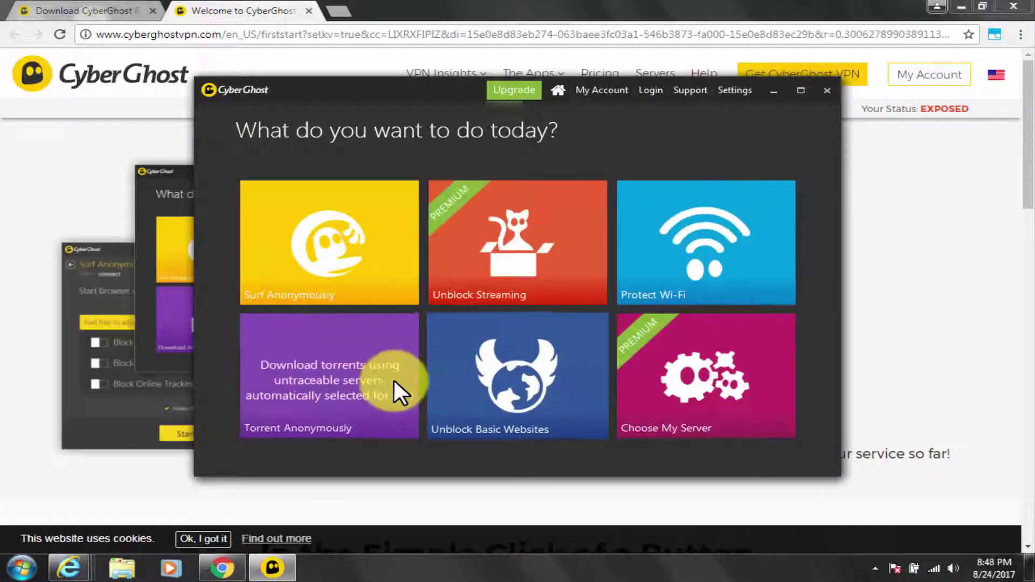
Step: Start the VPN with the Surf Anonymously tile, connecting through a Bucharest, Romania server
click(392, 378)
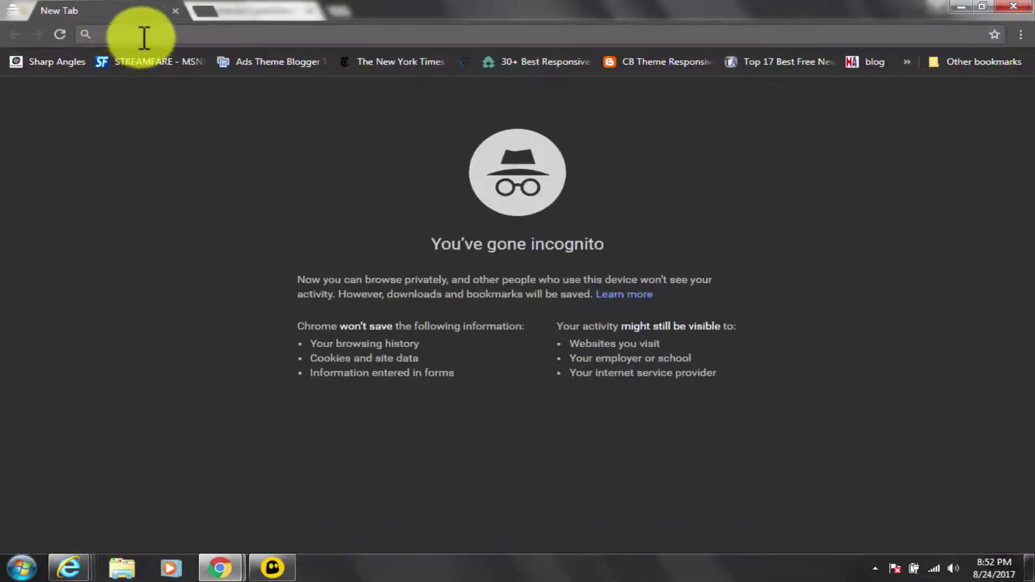
click(143, 34)
text(www.google.com)
key(Return)
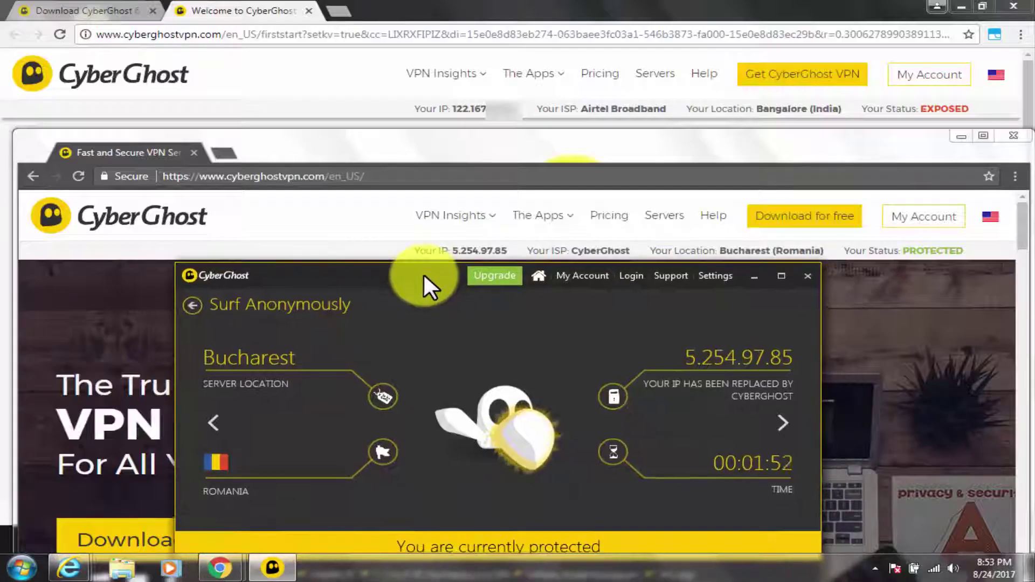
Step: Arrange the windows to compare the protected IP 5.254.97.85, then close the CyberGhost window
click(545, 175)
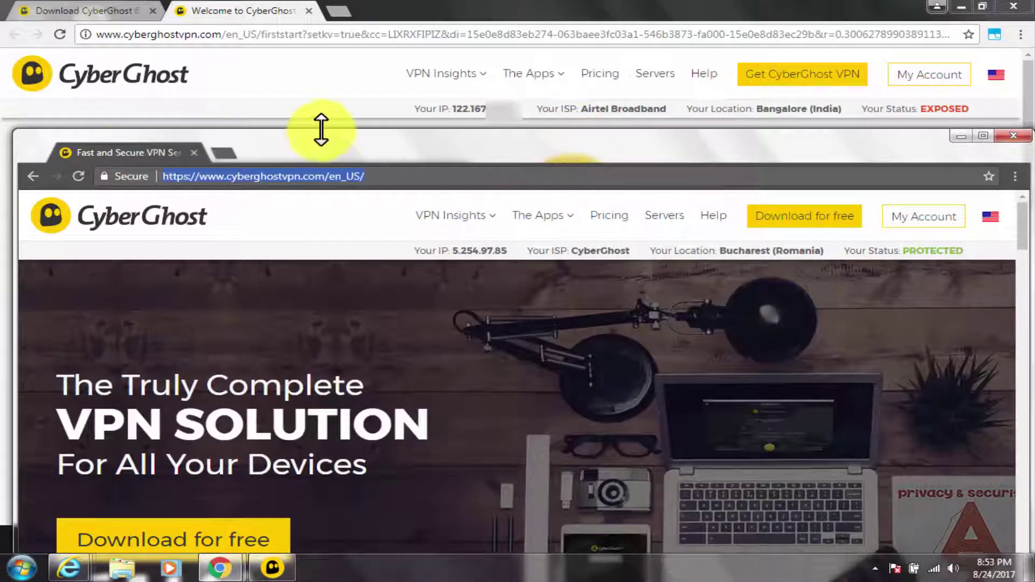
drag(333, 138, 333, 131)
click(272, 567)
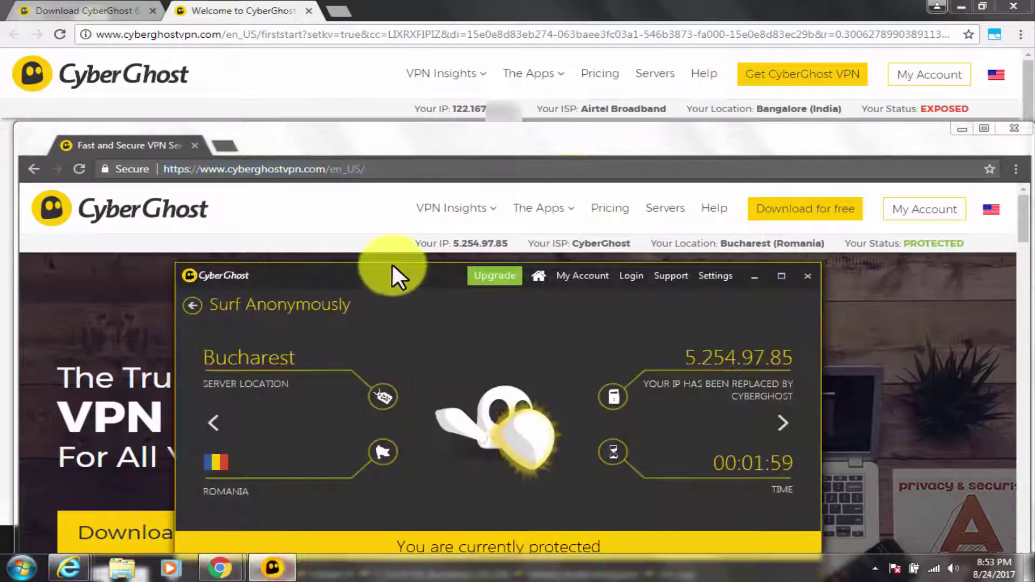
drag(357, 257, 355, 253)
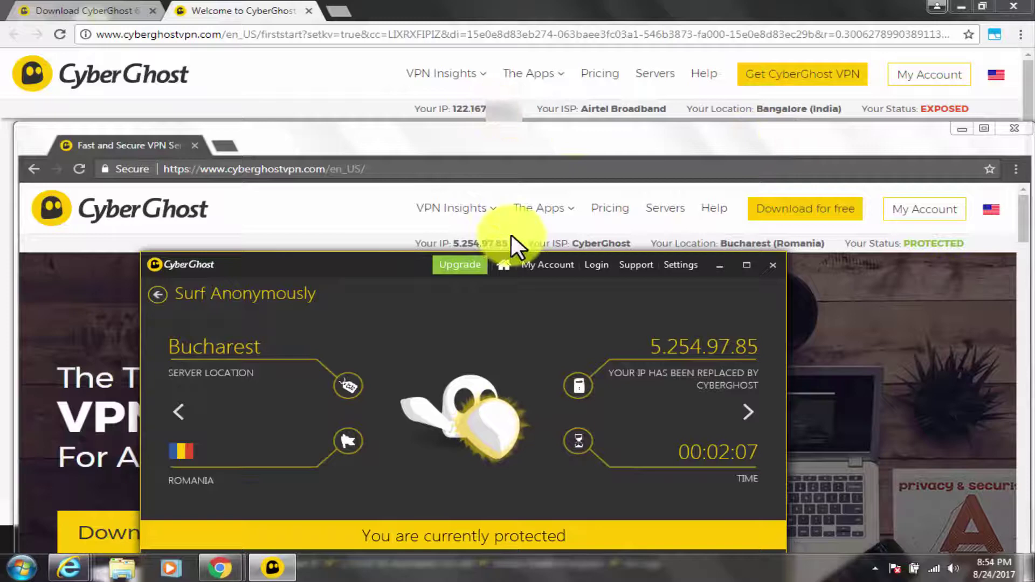
click(768, 264)
mouse_move(423, 204)
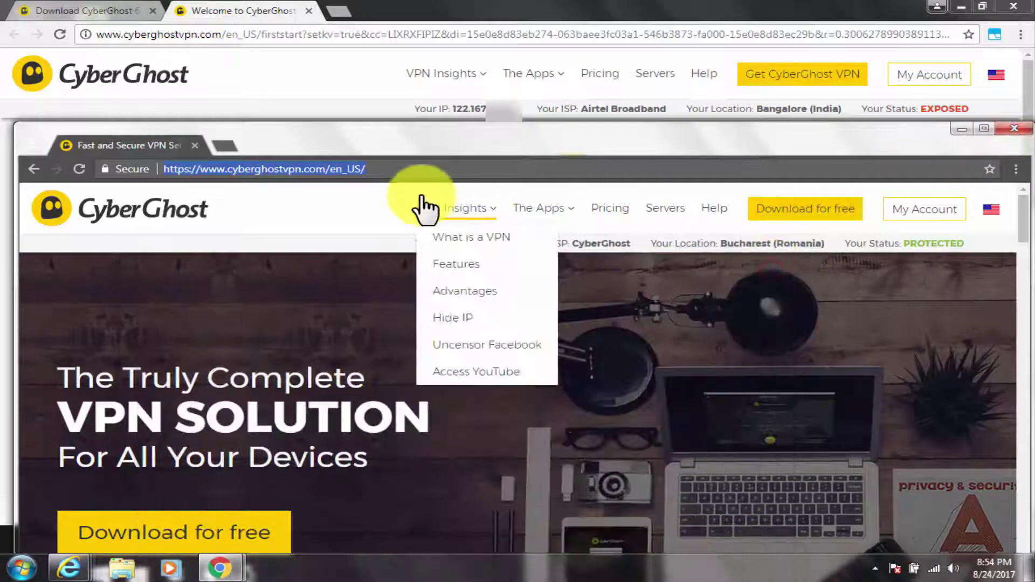
Step: Reopen CyberGhost from the system tray and stop anonymous surfing to disconnect from Bucharest
click(342, 7)
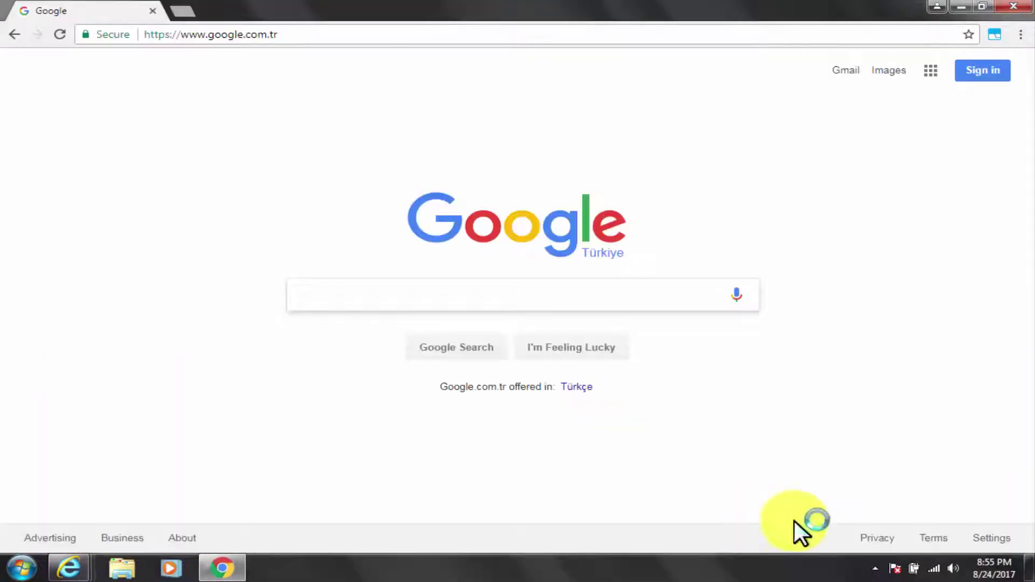
click(875, 569)
click(903, 490)
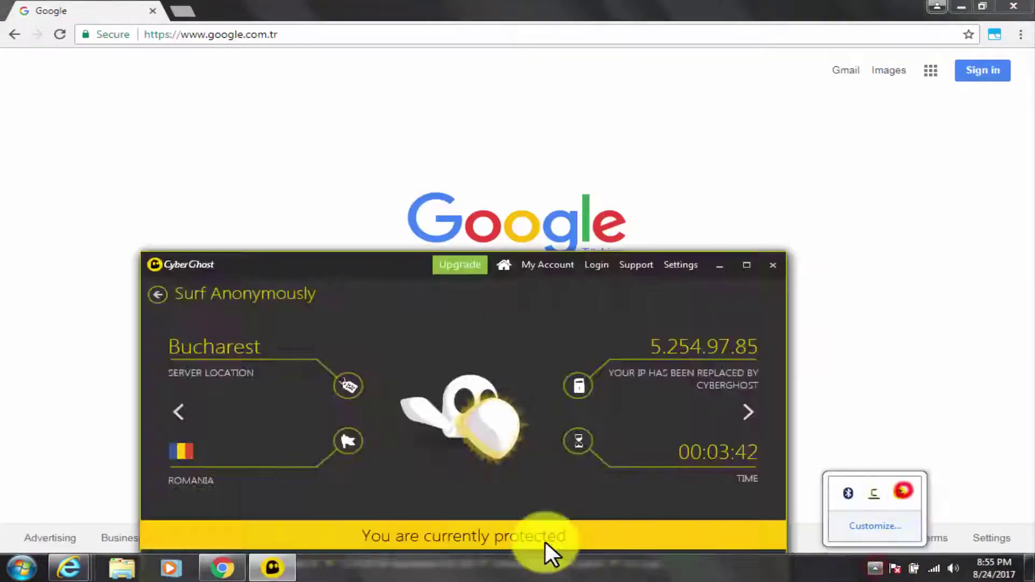
drag(379, 275, 409, 97)
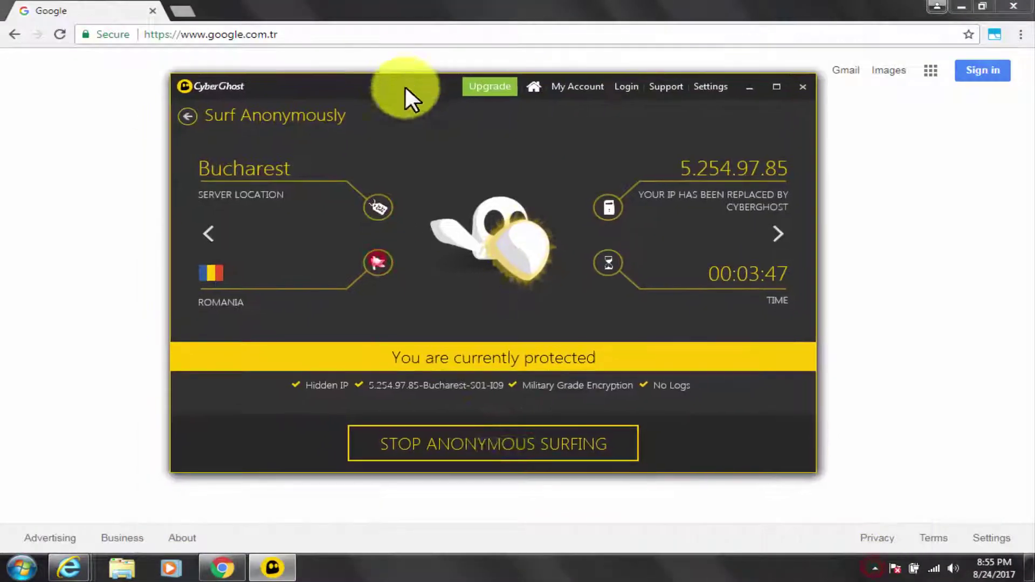
click(513, 443)
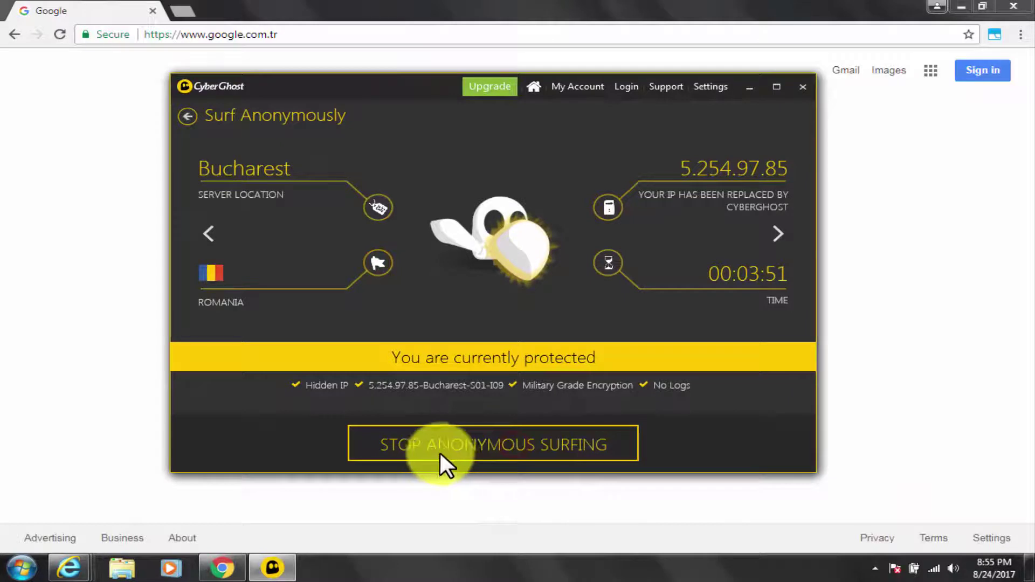
click(533, 434)
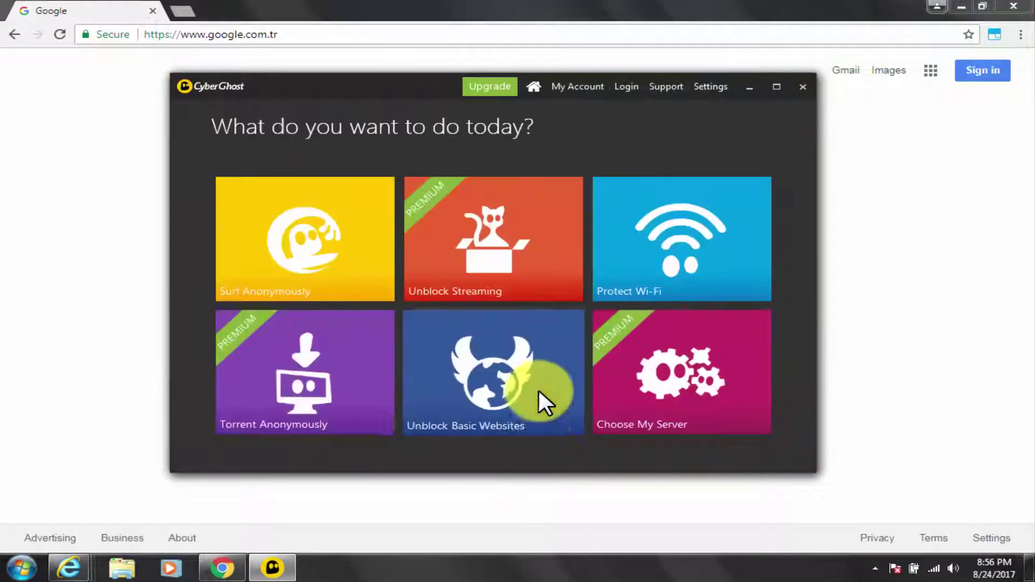
click(183, 11)
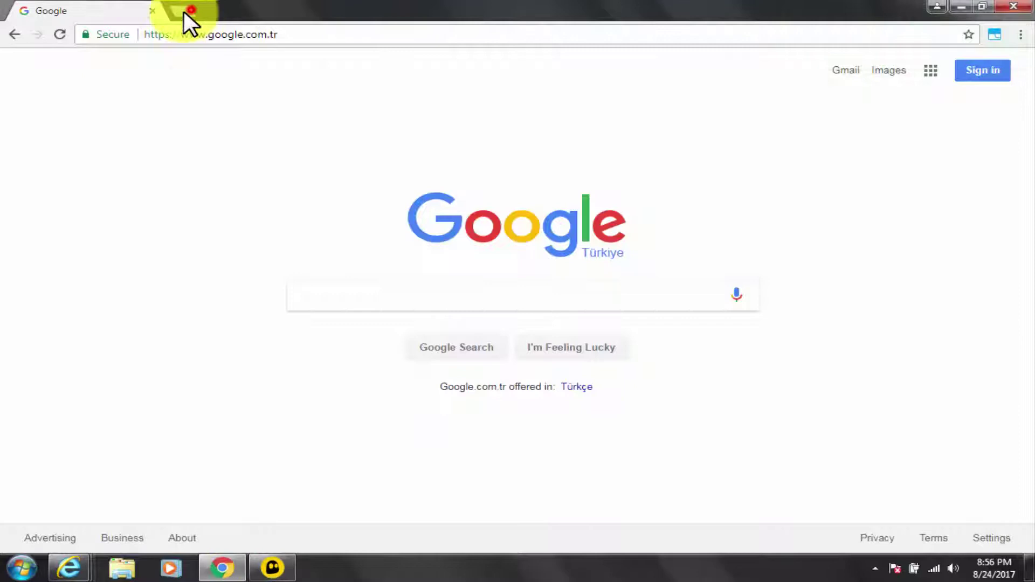
Step: Load google.com in Chrome and close the CyberGhost app window
click(180, 34)
text(www.google.com)
key(Return)
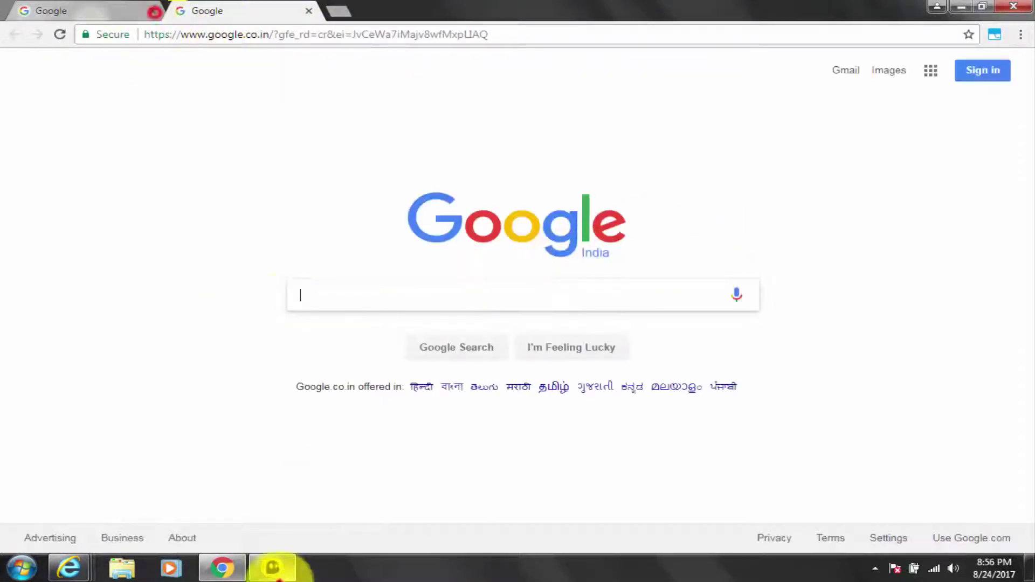
click(273, 568)
click(798, 86)
Step: Search Google for 'vpnbook' and open the VPNBook website result
click(371, 284)
text(vpnb)
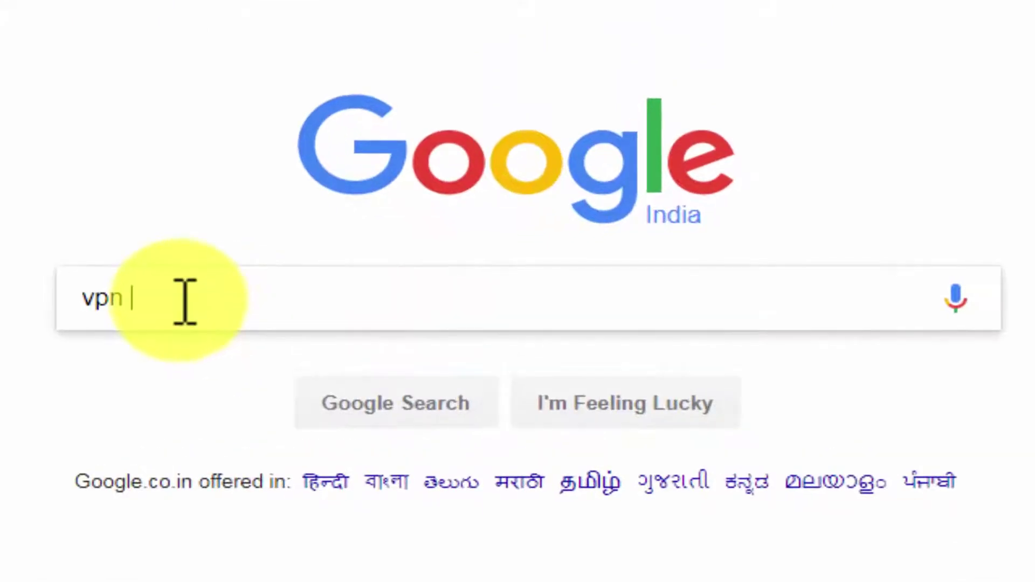
text(ook)
key(Return)
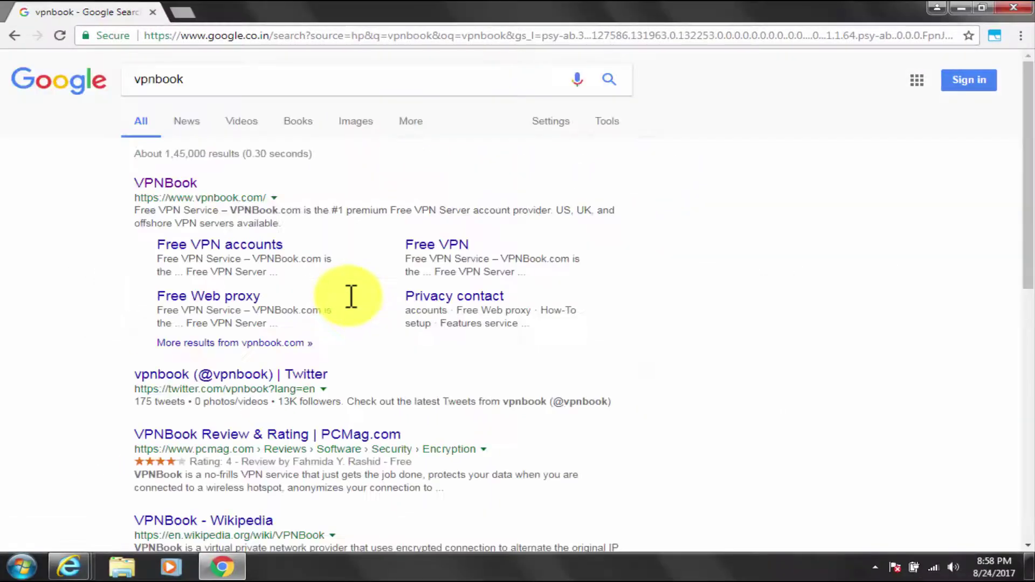
click(163, 182)
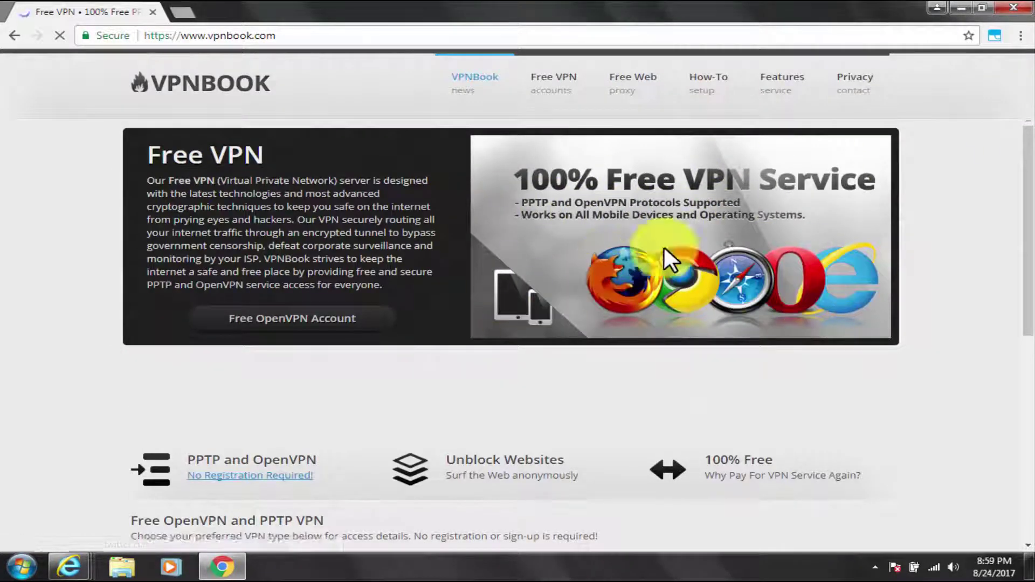
Step: Read VPNBook's Free VPN description and red donation notice, then scroll back up to the banner
drag(195, 182, 400, 244)
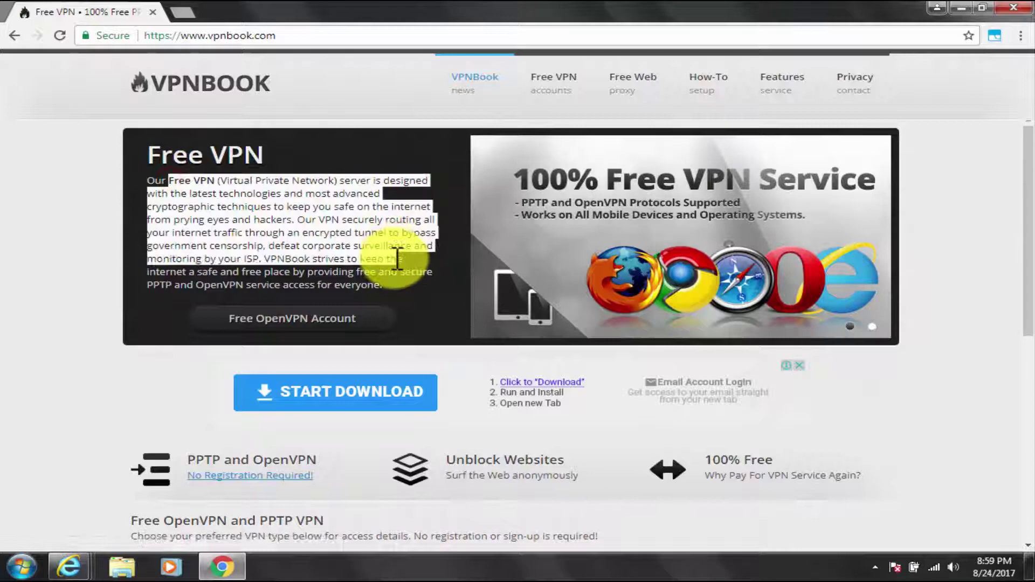
drag(397, 258, 412, 302)
click(351, 302)
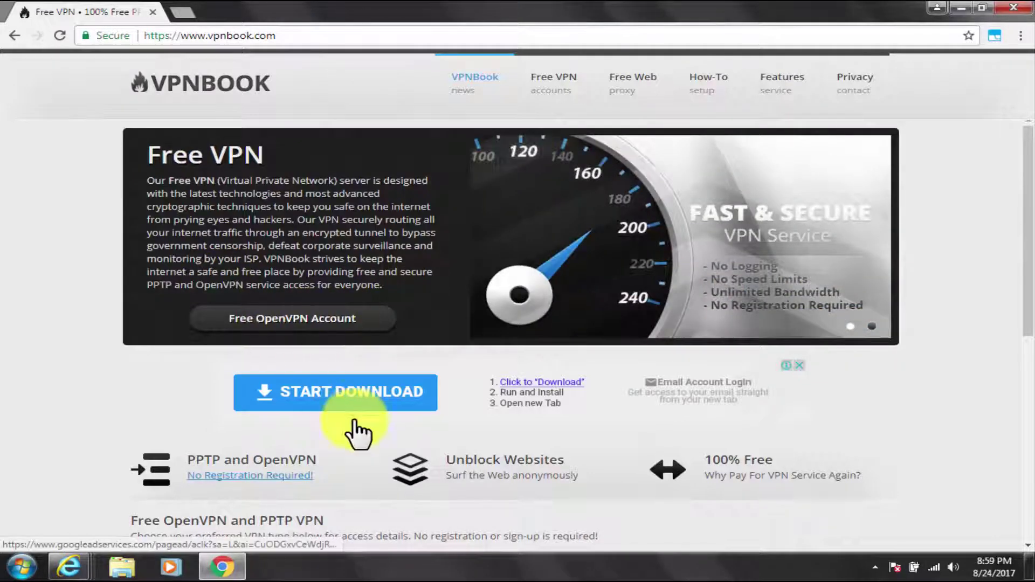
scroll(359, 431, down, 4)
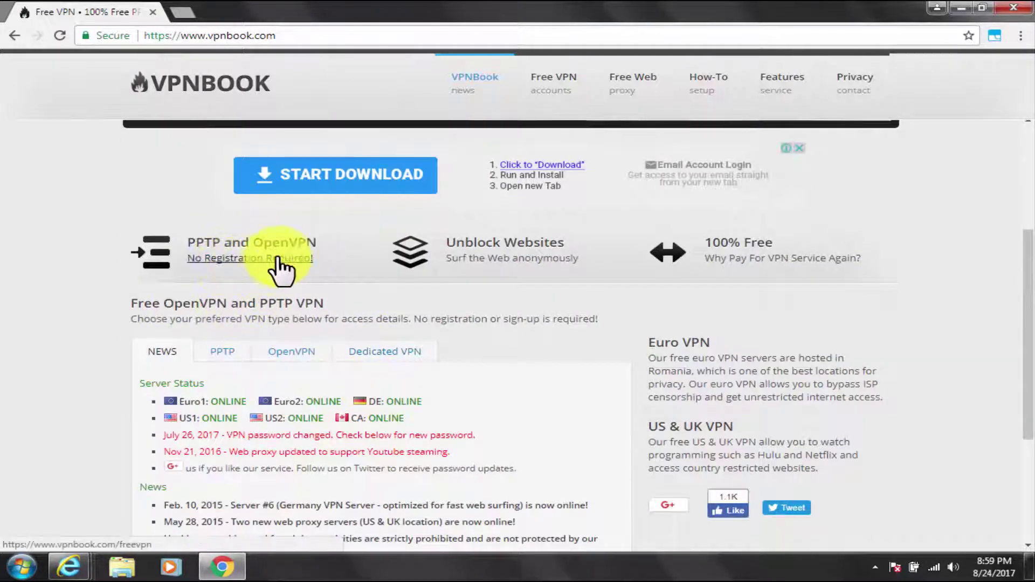
drag(723, 253, 584, 271)
scroll(334, 360, down, 3)
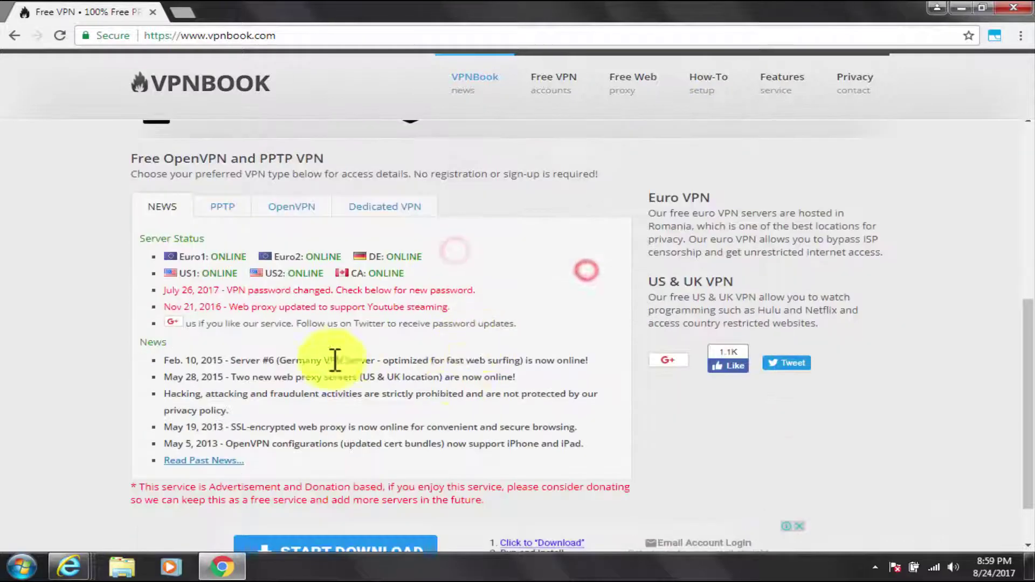
scroll(334, 360, down, 1)
drag(138, 423, 382, 424)
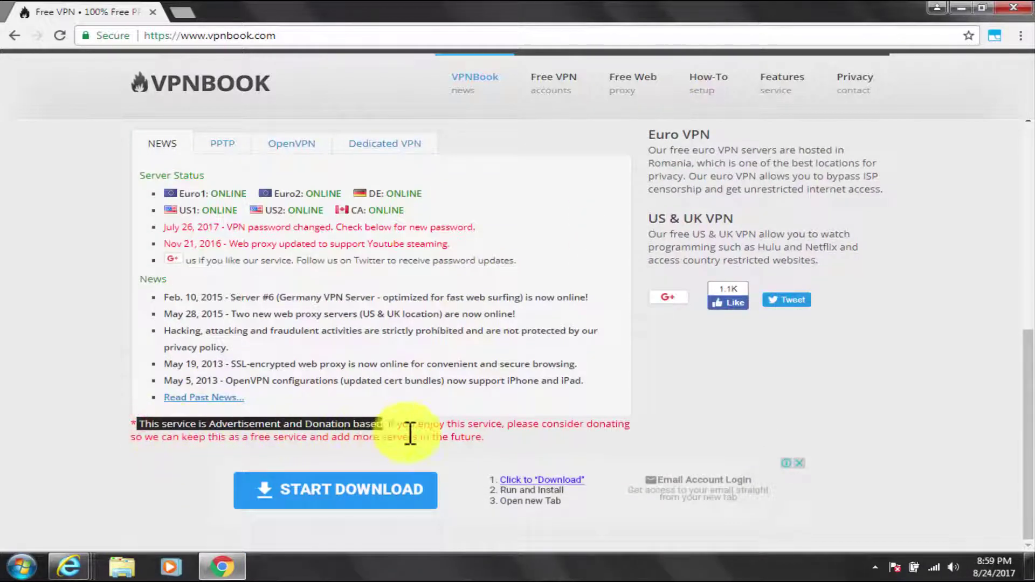
click(411, 434)
triple_click(561, 425)
click(513, 445)
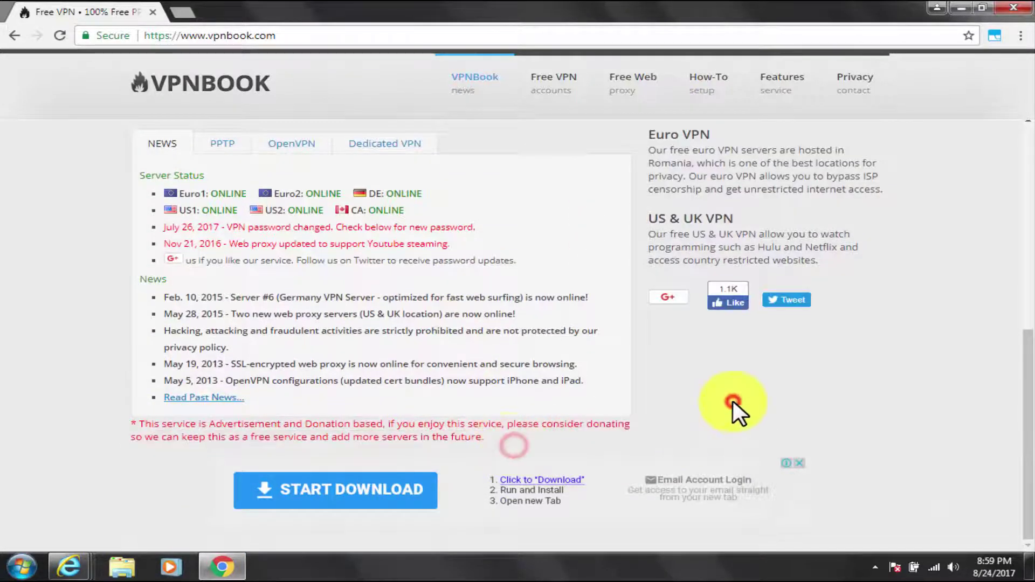
scroll(733, 401, up, 8)
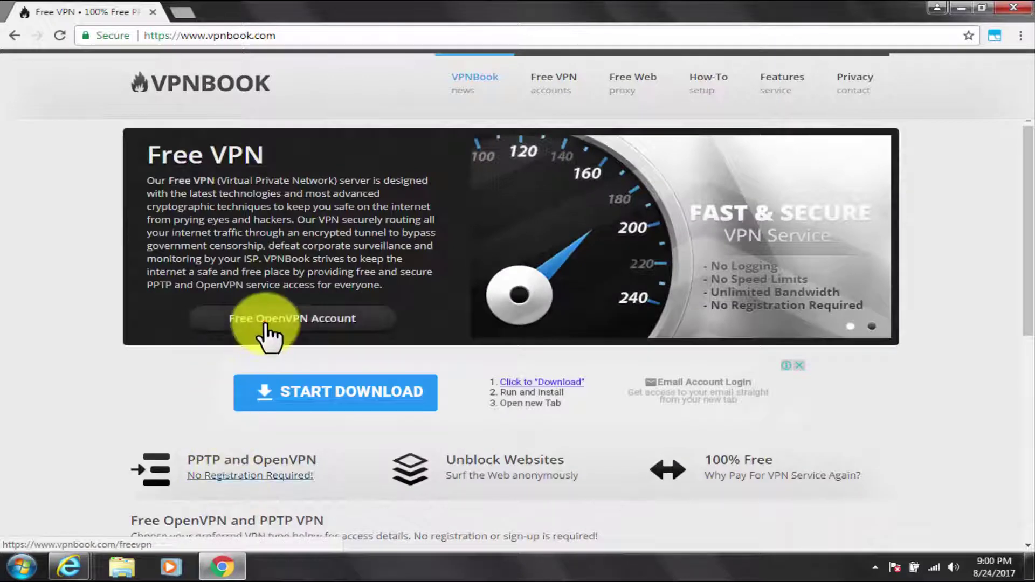
Step: On the Free OpenVPN Account page, download the US1 certificate bundle and open the OpenVPN Client guides
click(266, 326)
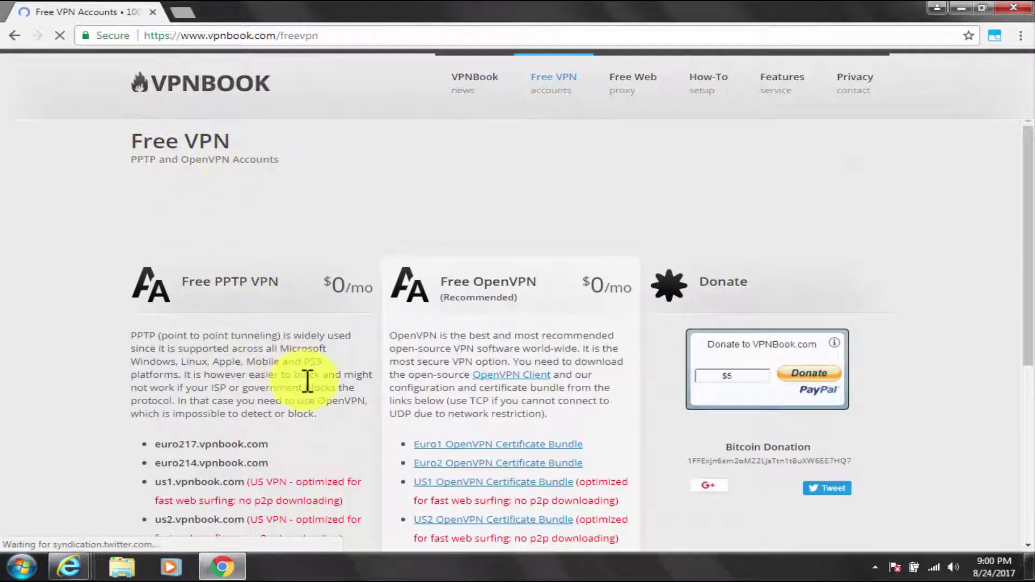
scroll(307, 383, down, 5)
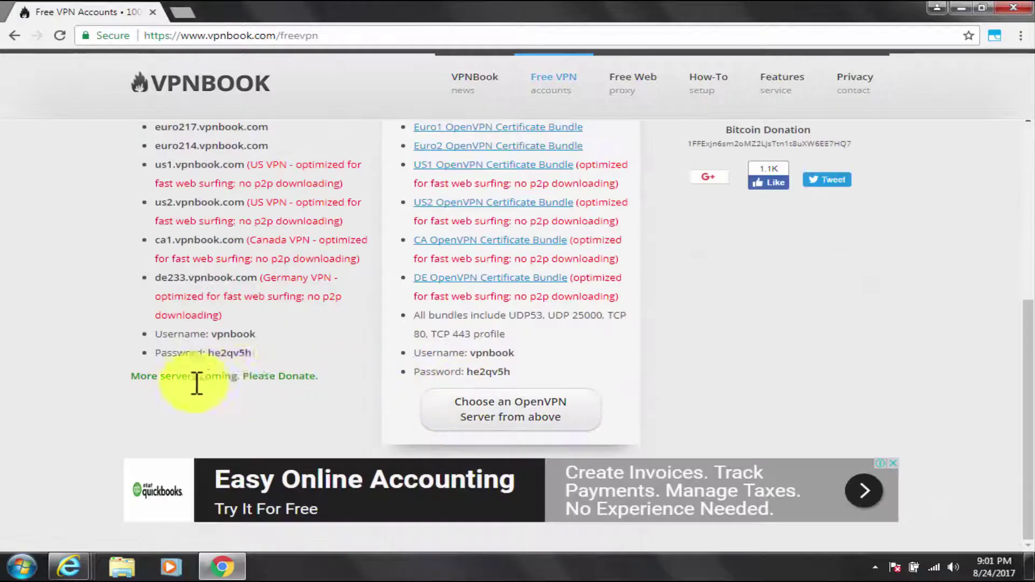
scroll(263, 382, up, 5)
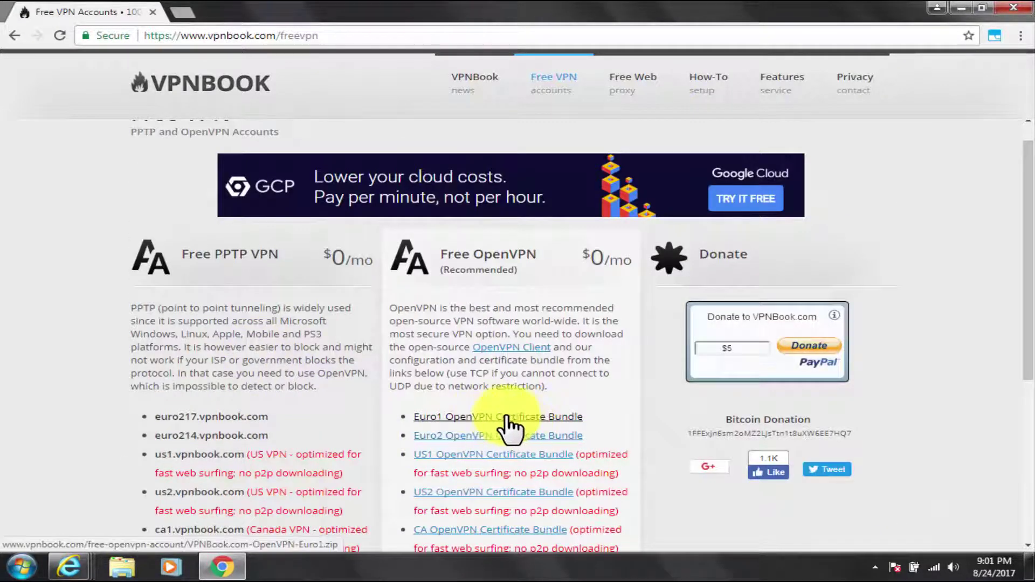
click(516, 455)
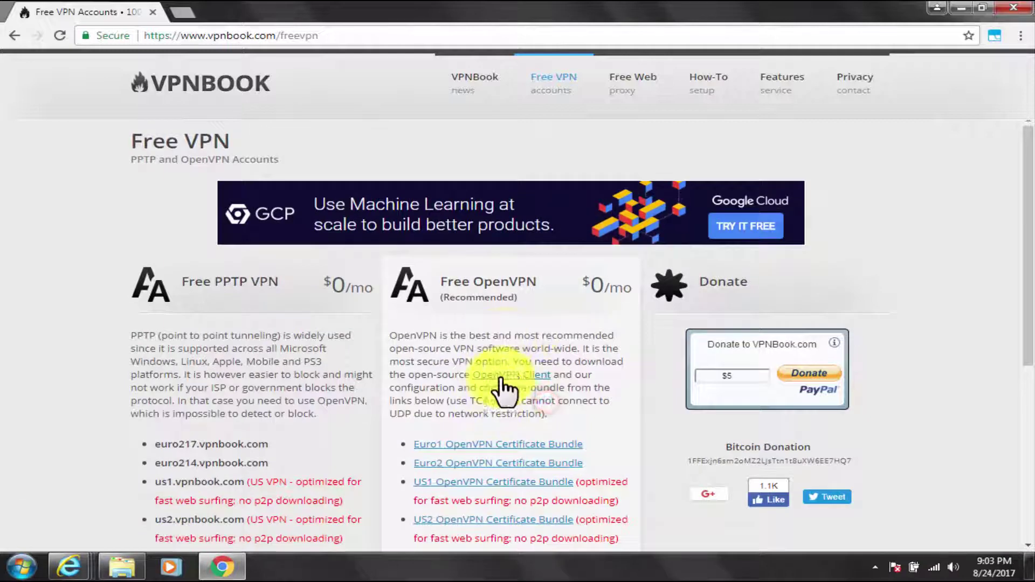
click(500, 378)
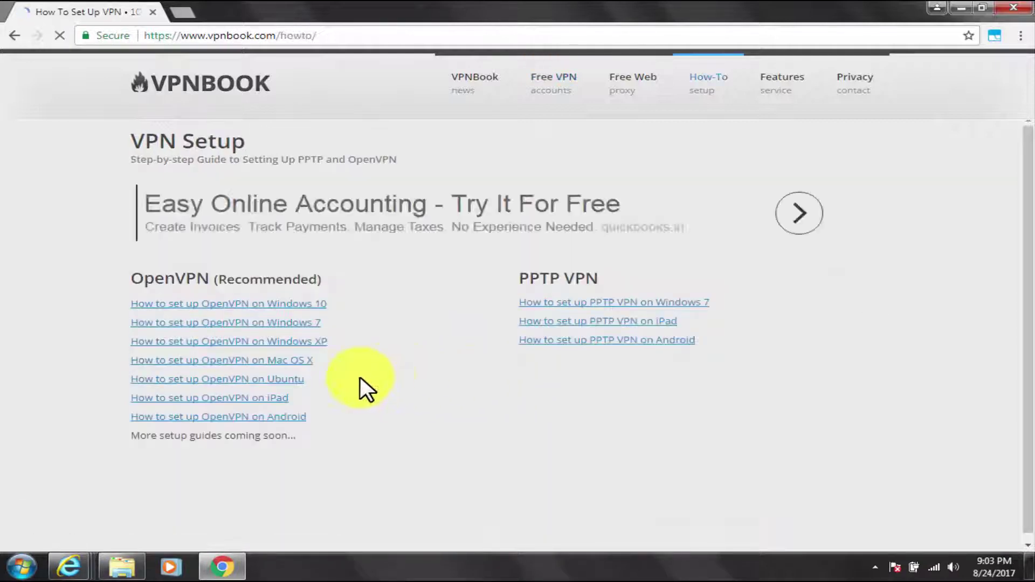
Step: Open the 'How to set up OpenVPN on Windows 7' guide at its Step 1
click(254, 323)
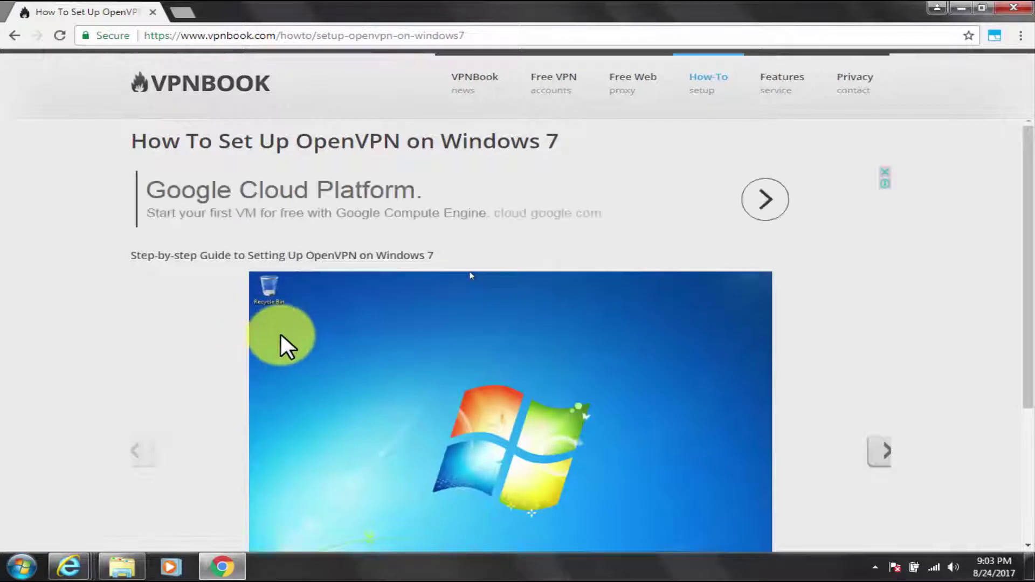
scroll(291, 332, down, 3)
scroll(305, 329, up, 3)
scroll(305, 329, down, 2)
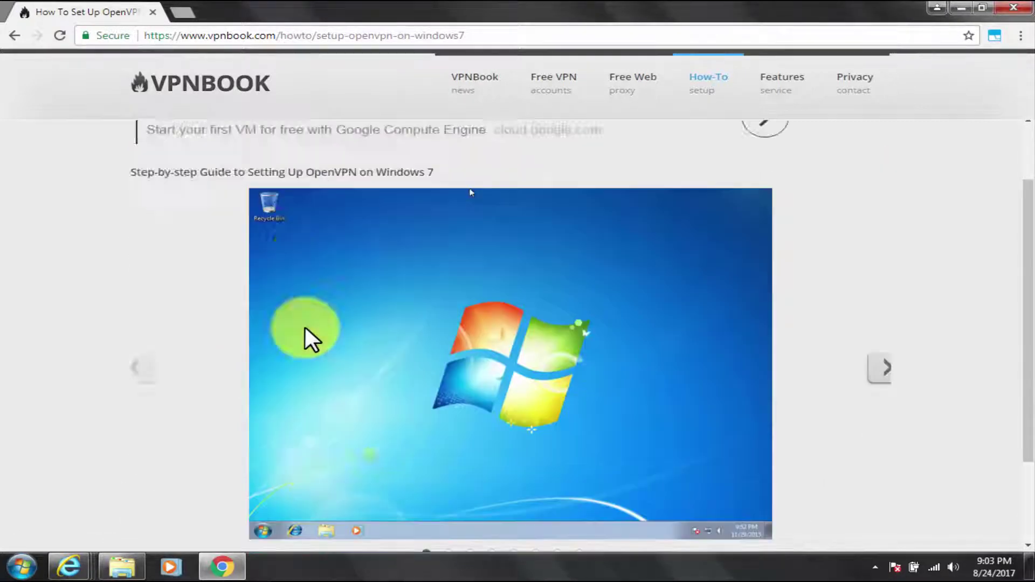
scroll(305, 327, down, 2)
scroll(362, 339, up, 1)
click(880, 323)
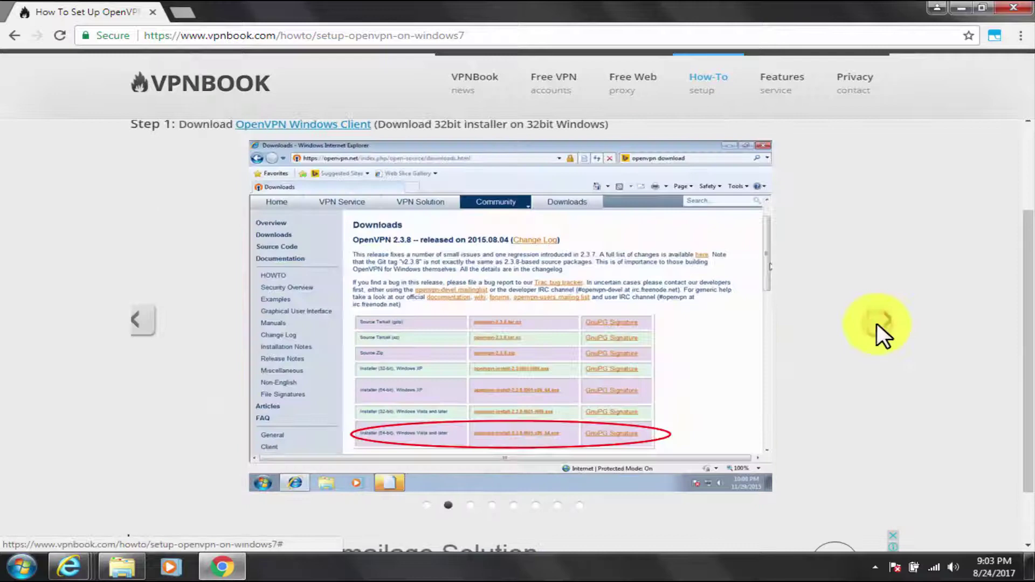
scroll(868, 339, up, 1)
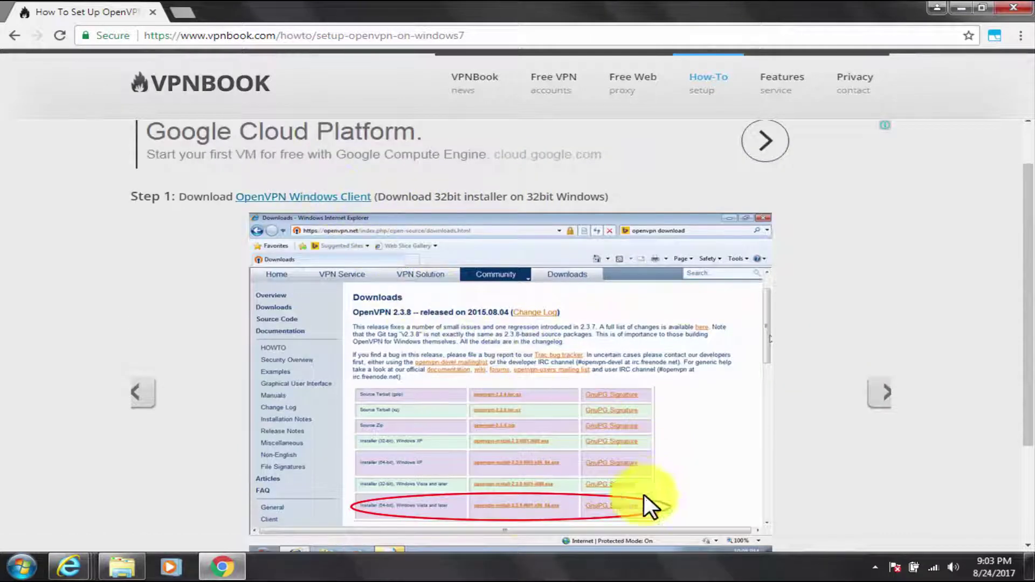
Step: Page the guide slideshow forward to Step 7, then back to Step 1
click(882, 396)
click(881, 398)
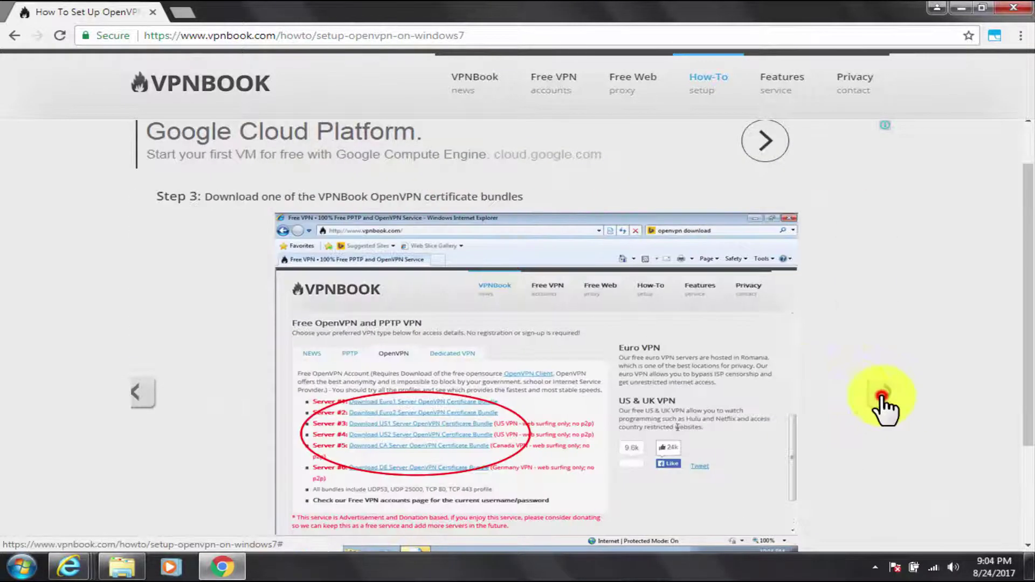
click(882, 398)
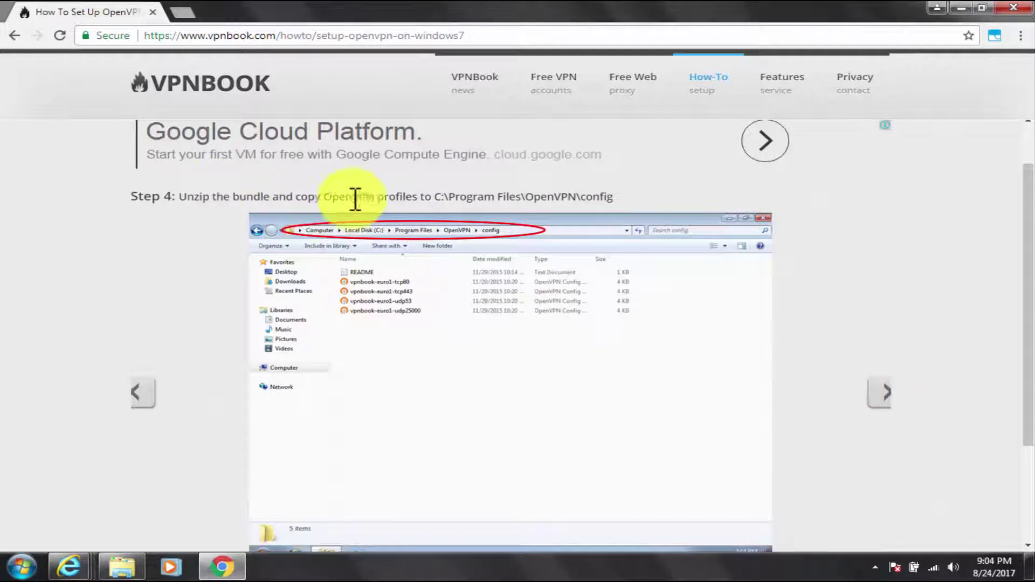
click(881, 394)
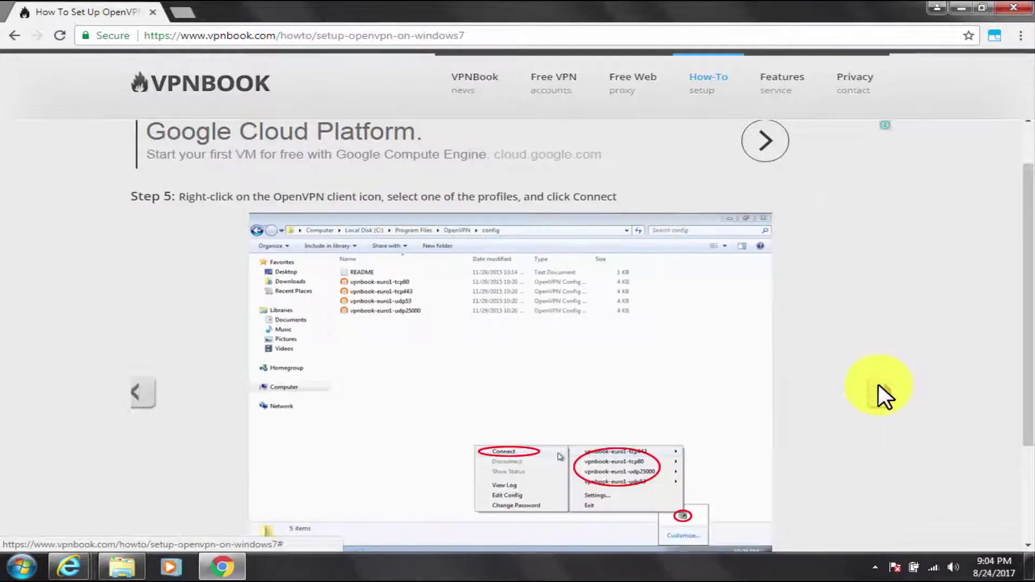
click(878, 385)
click(879, 385)
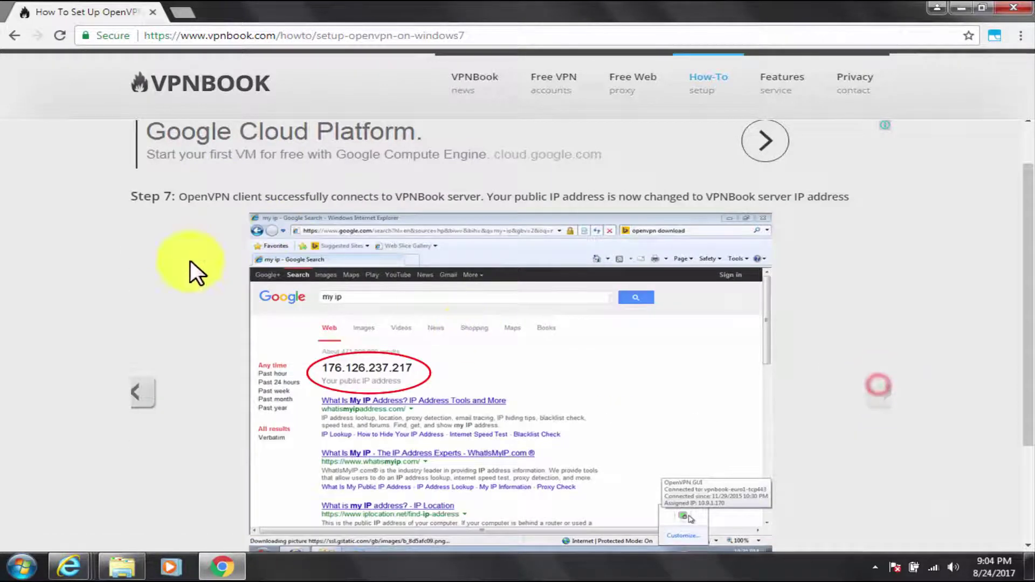
click(138, 396)
click(137, 396)
click(137, 396)
click(137, 396)
click(137, 396)
click(135, 399)
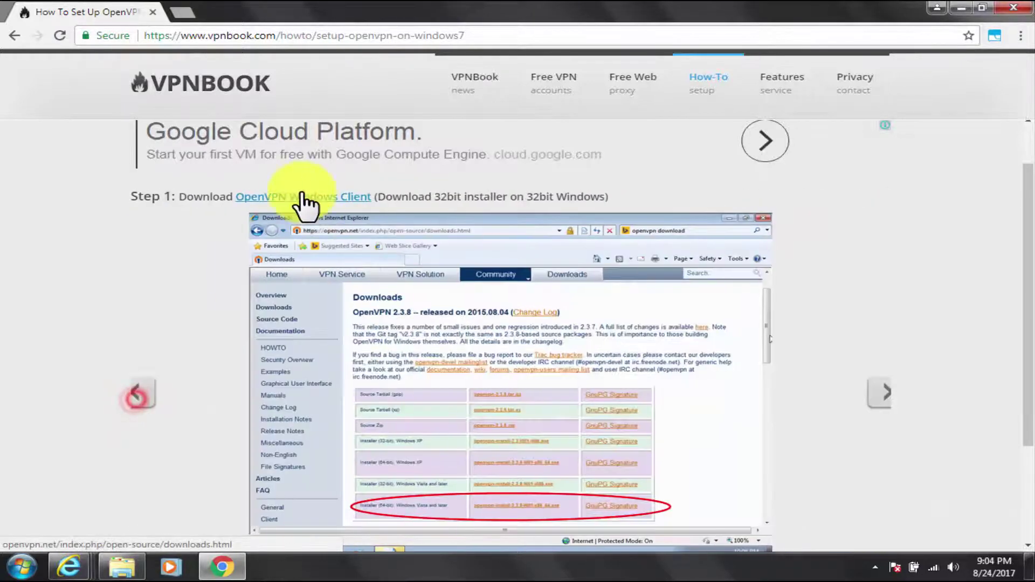
Step: Download openvpn-install-2.4.3-I602.exe from openvpn.net, run it, and return to the VPNBook guide
click(298, 196)
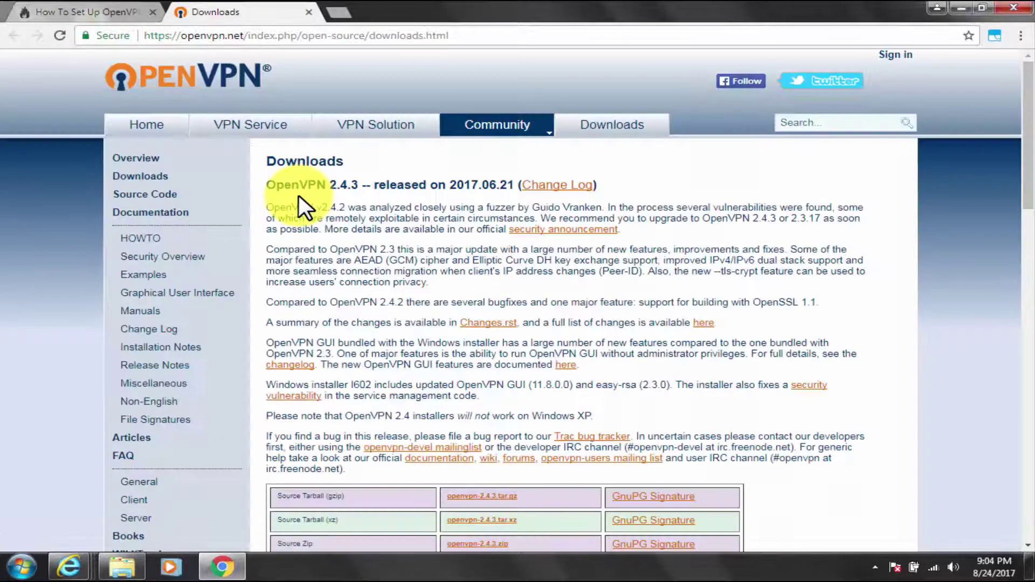
scroll(379, 185, down, 6)
scroll(398, 281, up, 3)
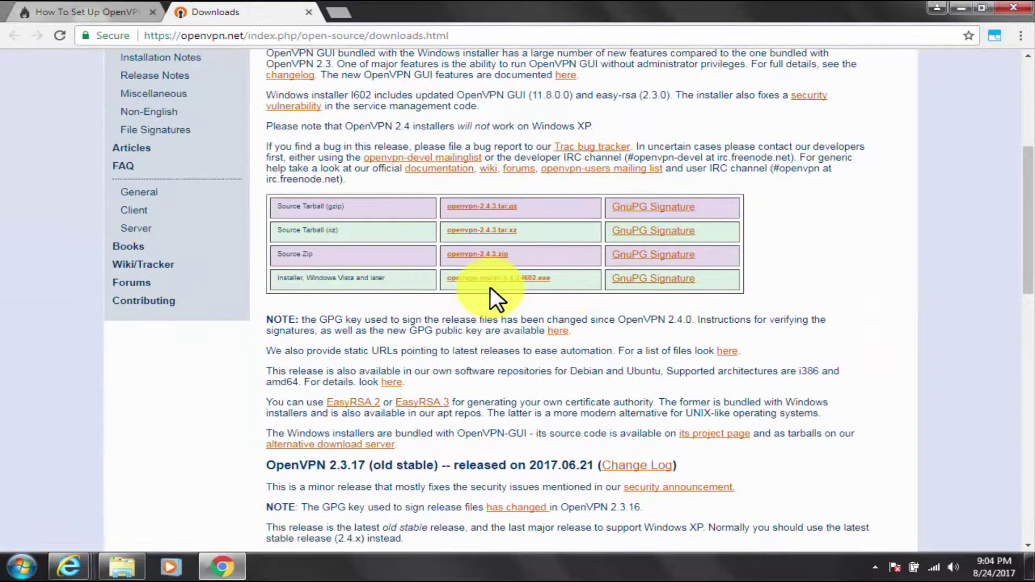
scroll(492, 293, down, 9)
scroll(493, 285, up, 14)
scroll(425, 278, down, 3)
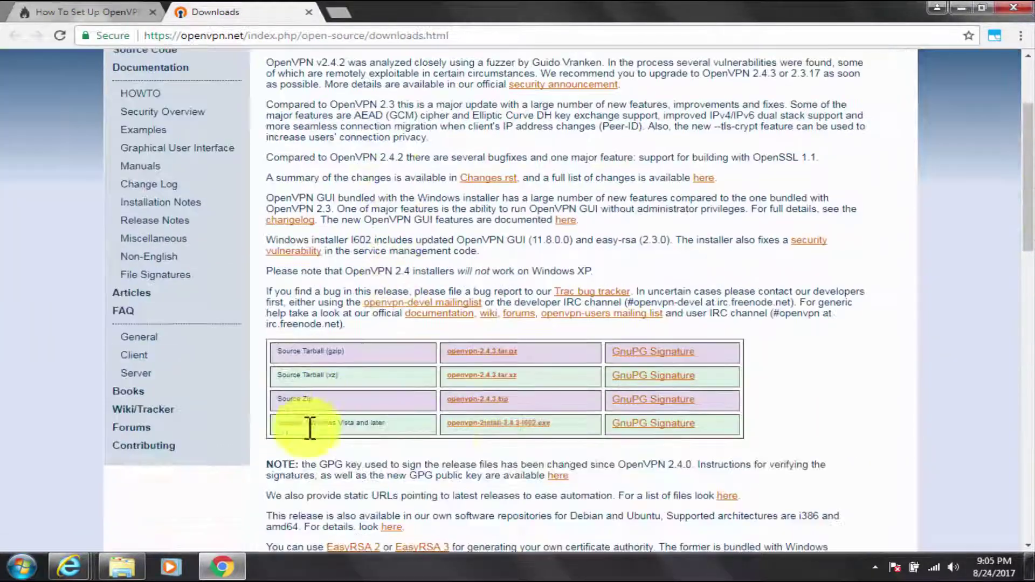
click(516, 422)
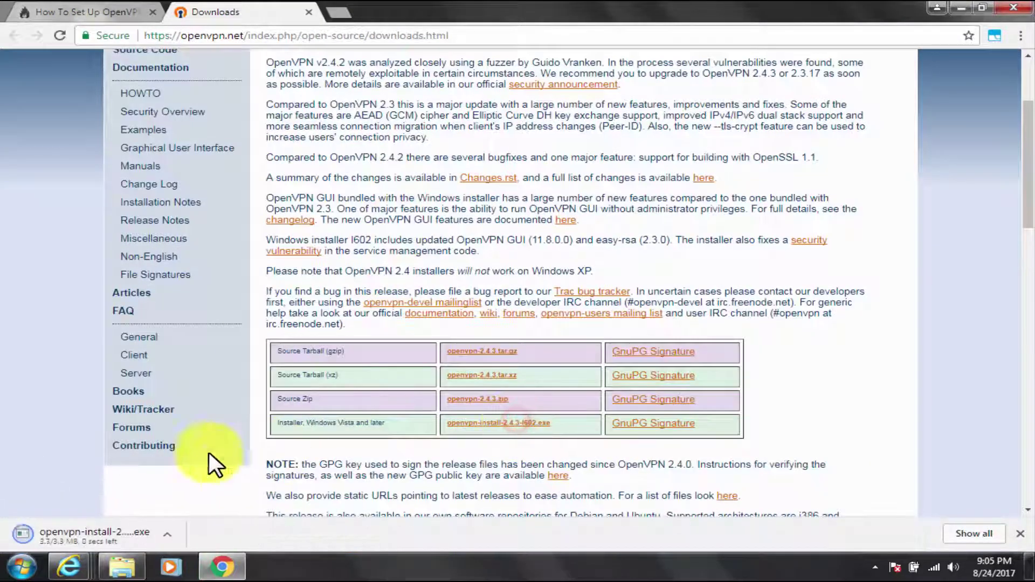
click(54, 536)
click(91, 6)
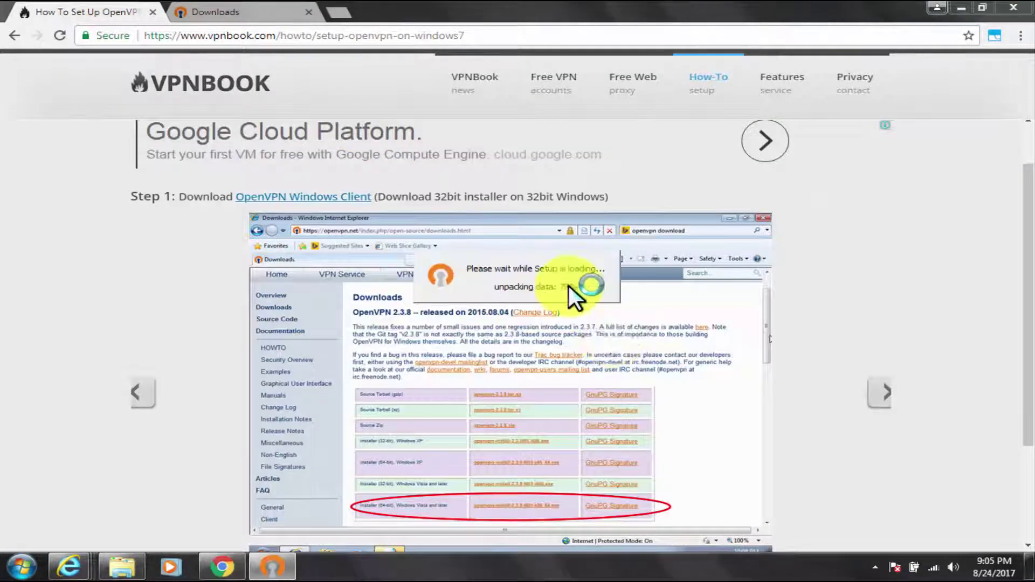
Step: Install OpenVPN 2.4.3-I602, accepting the license and default components, and finish the wizard
click(615, 397)
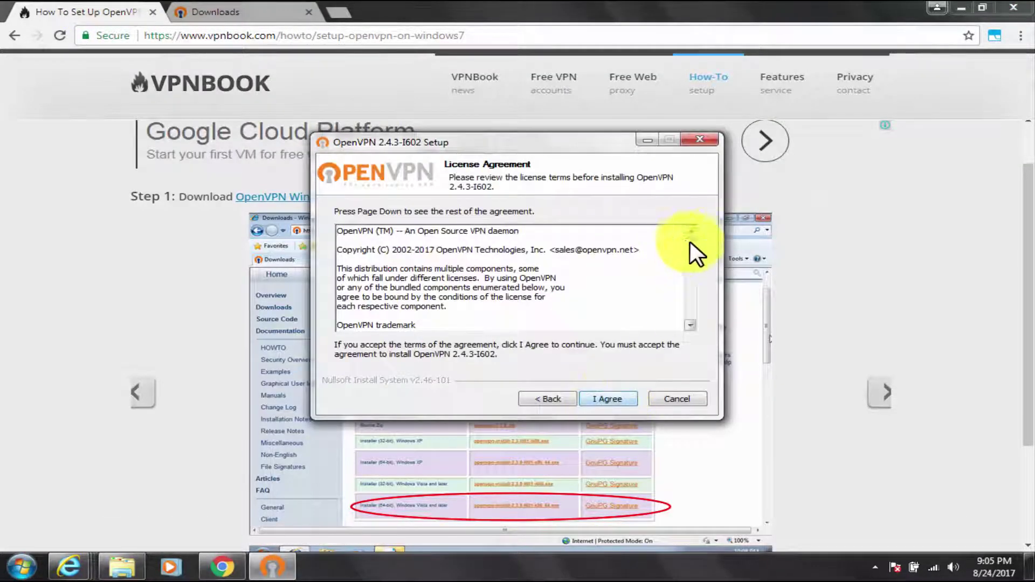
scroll(690, 242, down, 5)
click(617, 398)
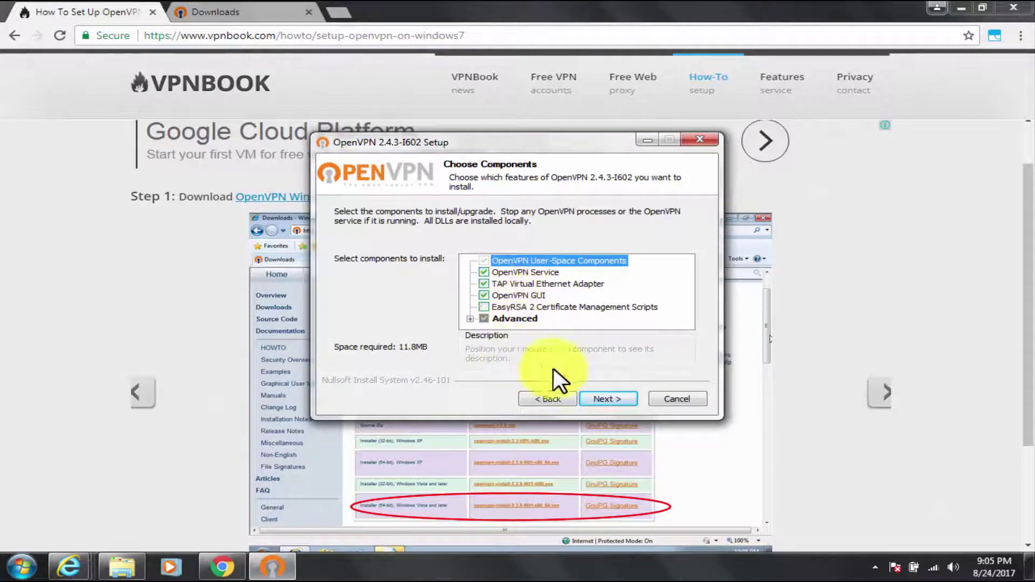
click(471, 318)
scroll(596, 304, down, 1)
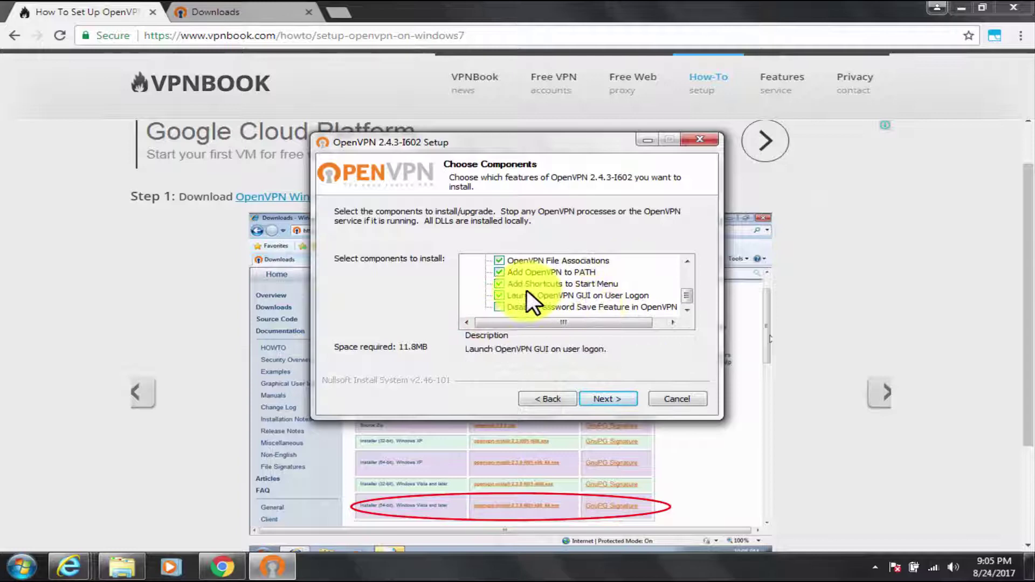
scroll(570, 309, up, 1)
click(617, 396)
click(614, 399)
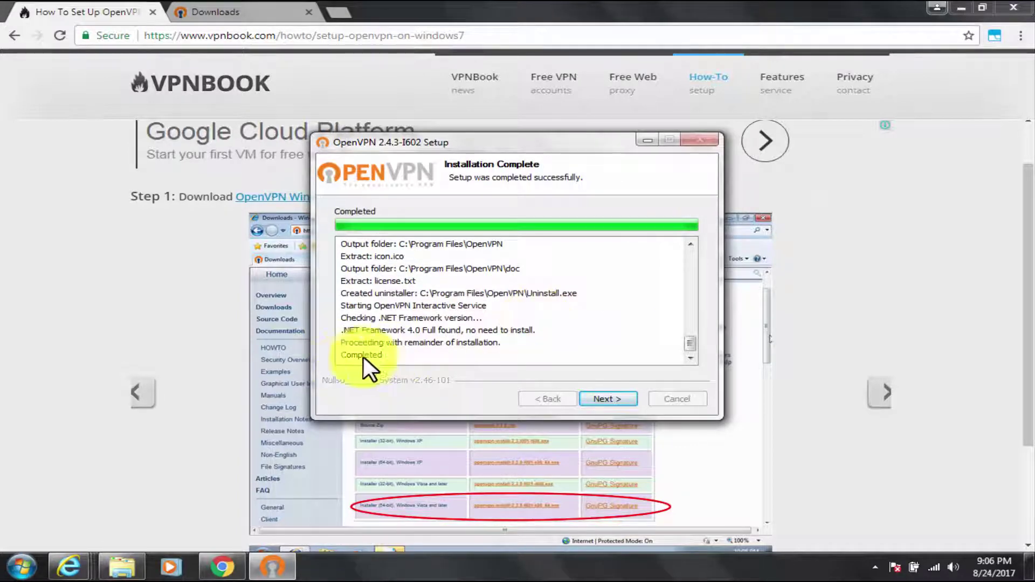
click(606, 400)
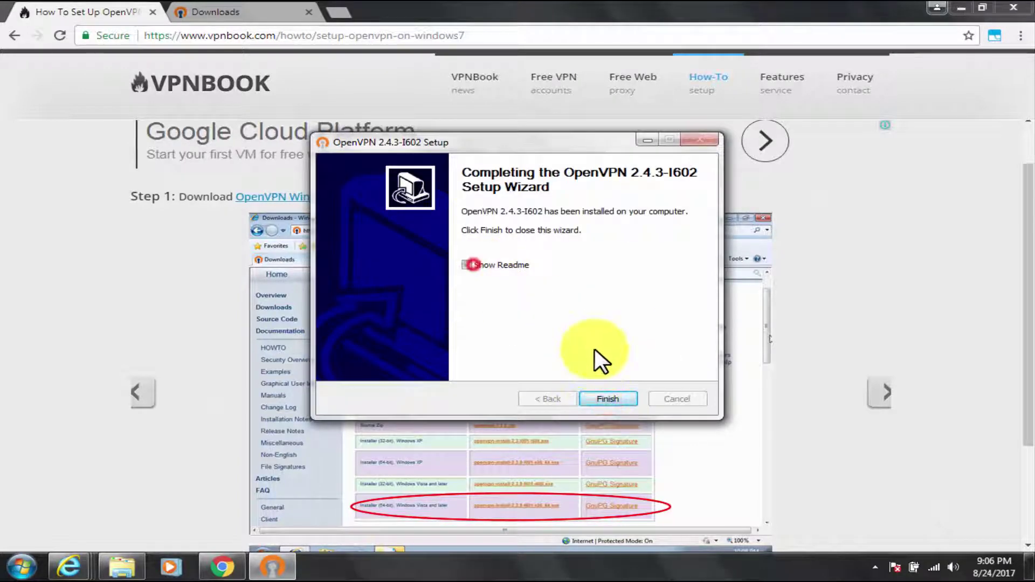
click(603, 399)
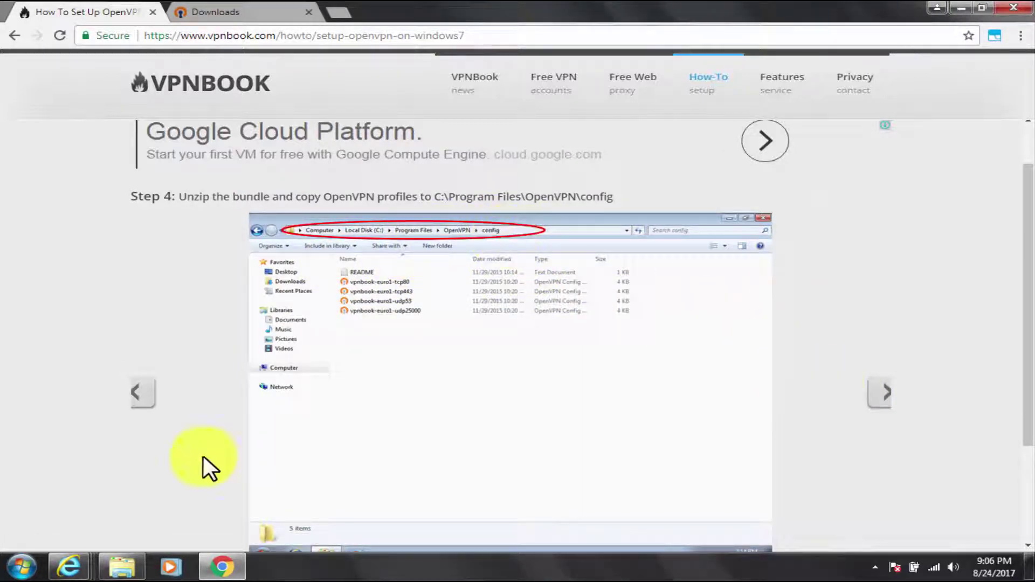
Step: Open C:\Program Files\OpenVPN\config and dock that window on the right half
click(124, 565)
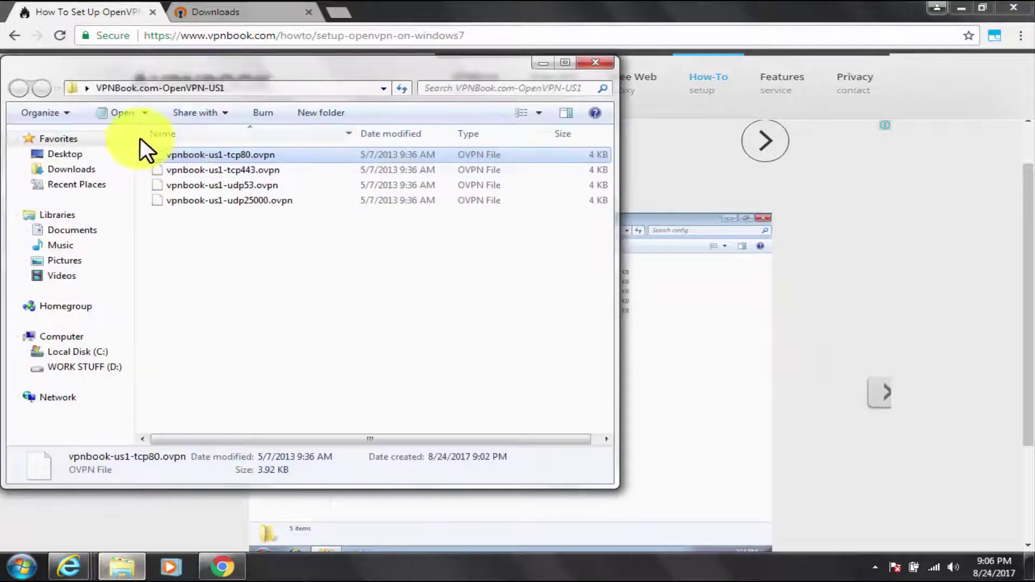
click(87, 353)
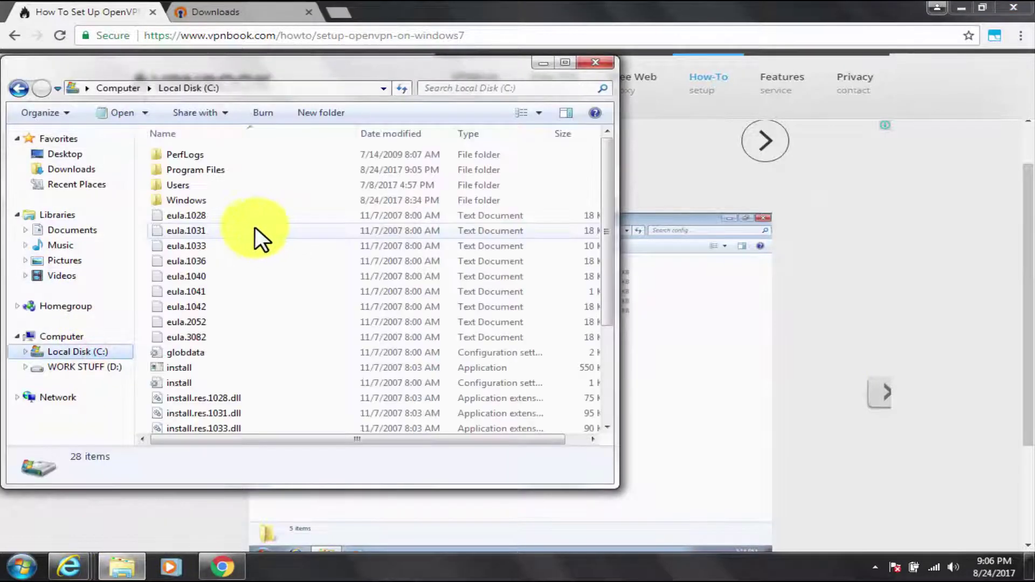
double_click(215, 172)
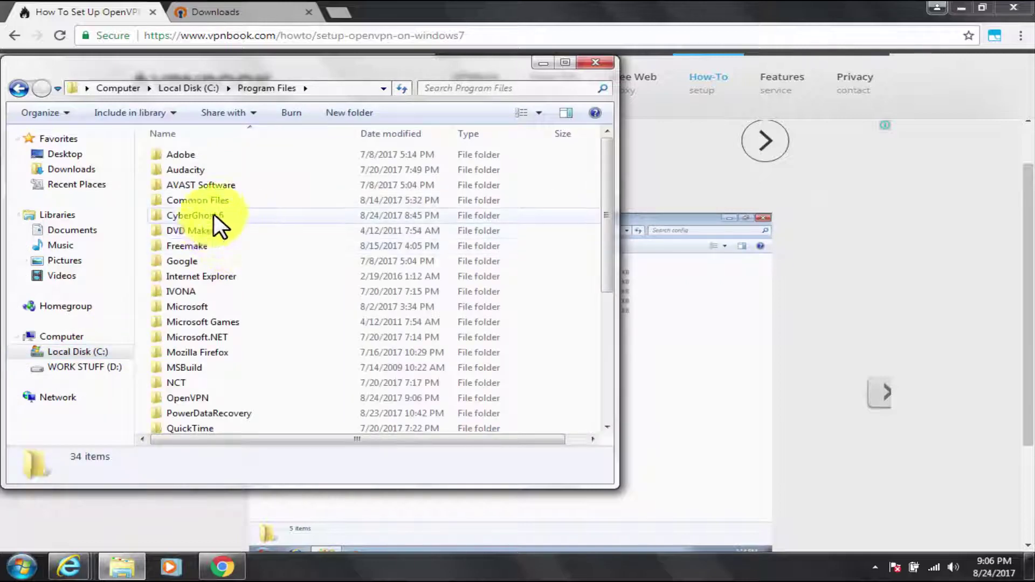
click(189, 398)
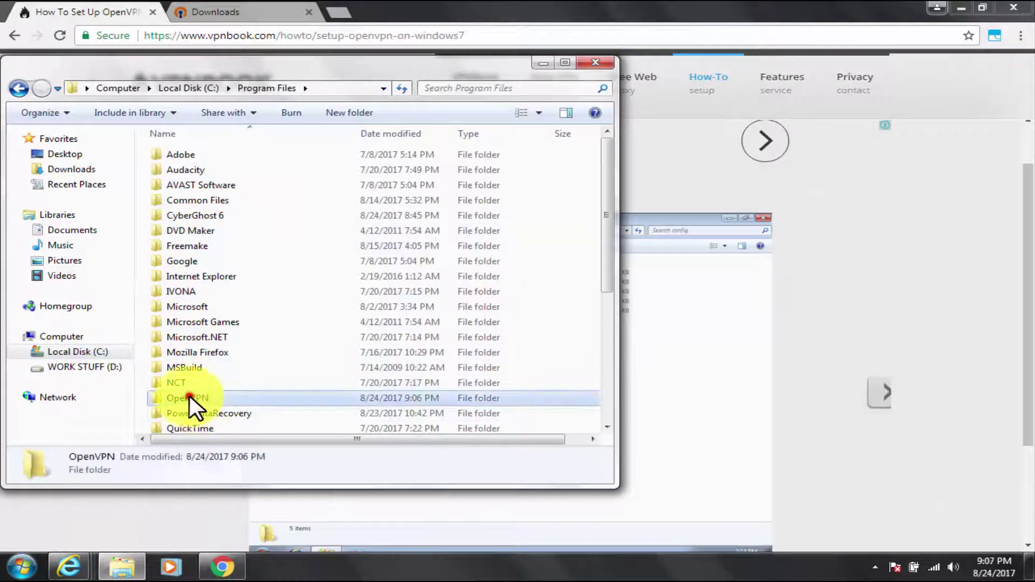
double_click(190, 397)
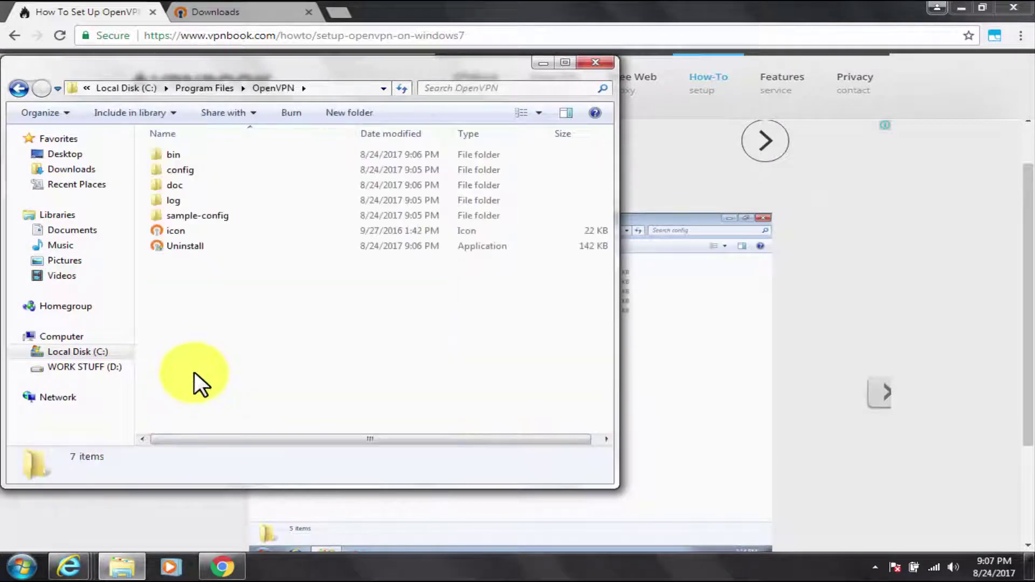
double_click(183, 171)
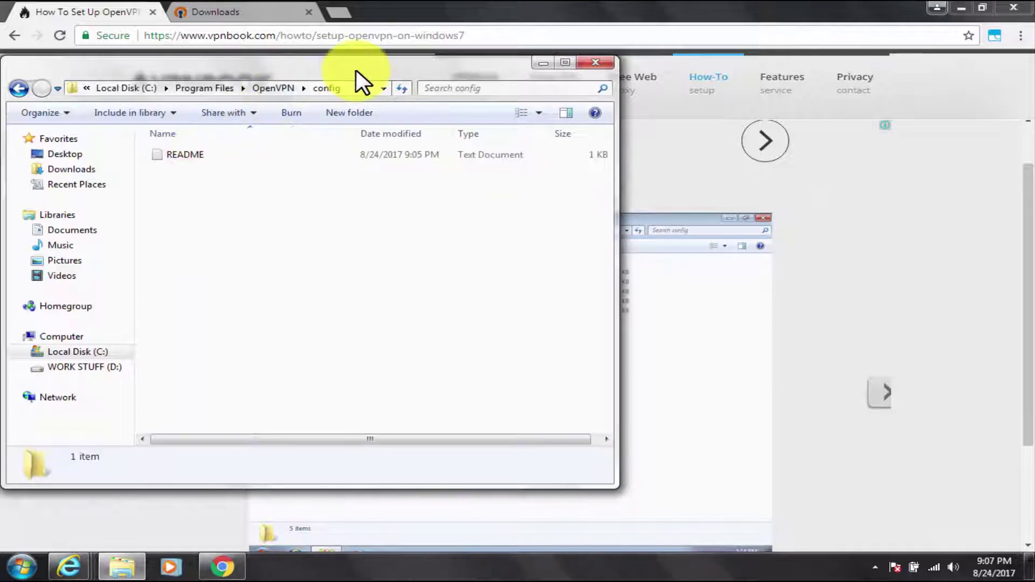
drag(357, 70, 1032, 27)
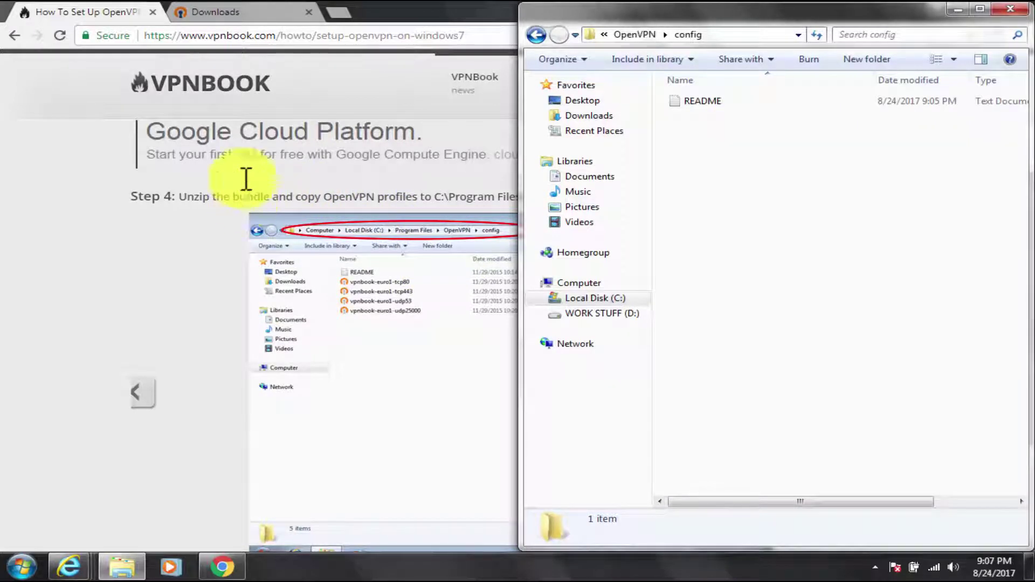
Step: Copy the four VPNBook .ovpn profiles into the config folder, granting administrator permission
click(488, 8)
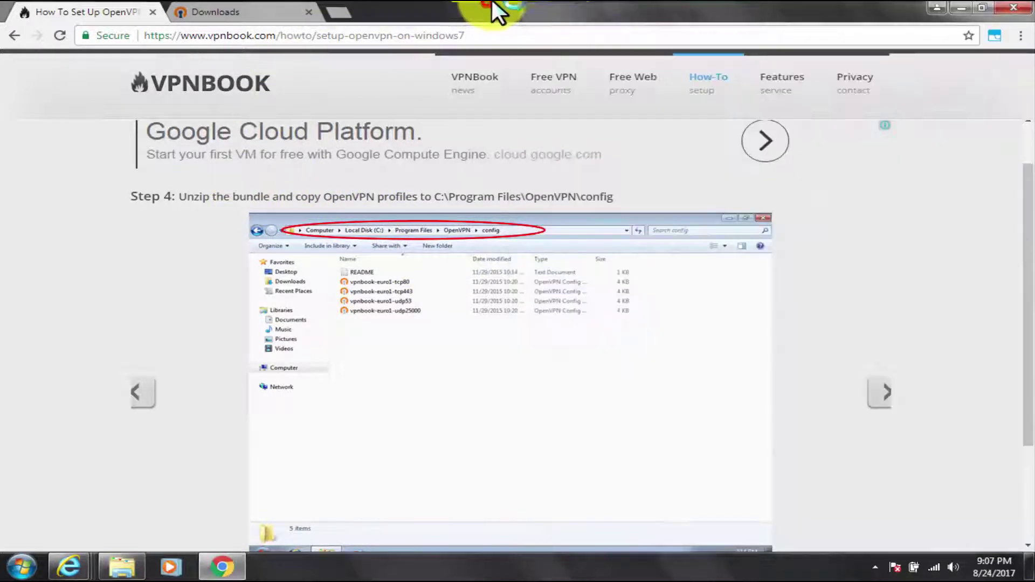
click(953, 7)
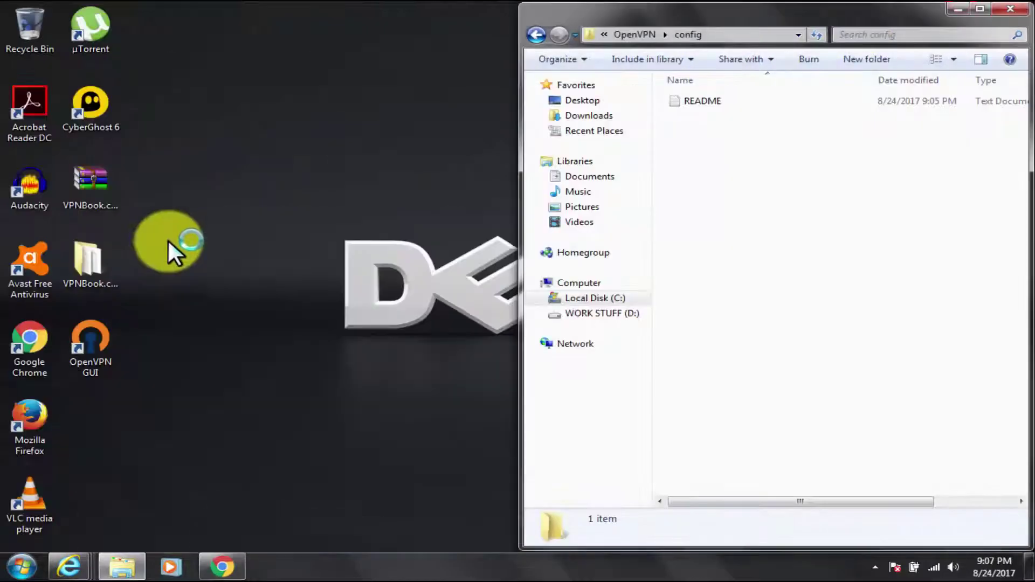
double_click(108, 266)
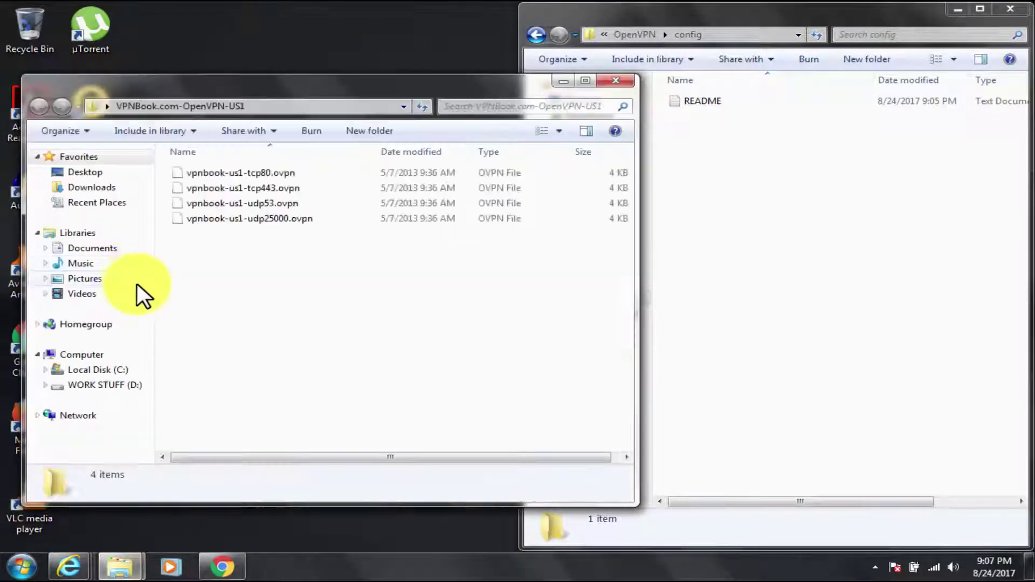
drag(338, 282, 224, 170)
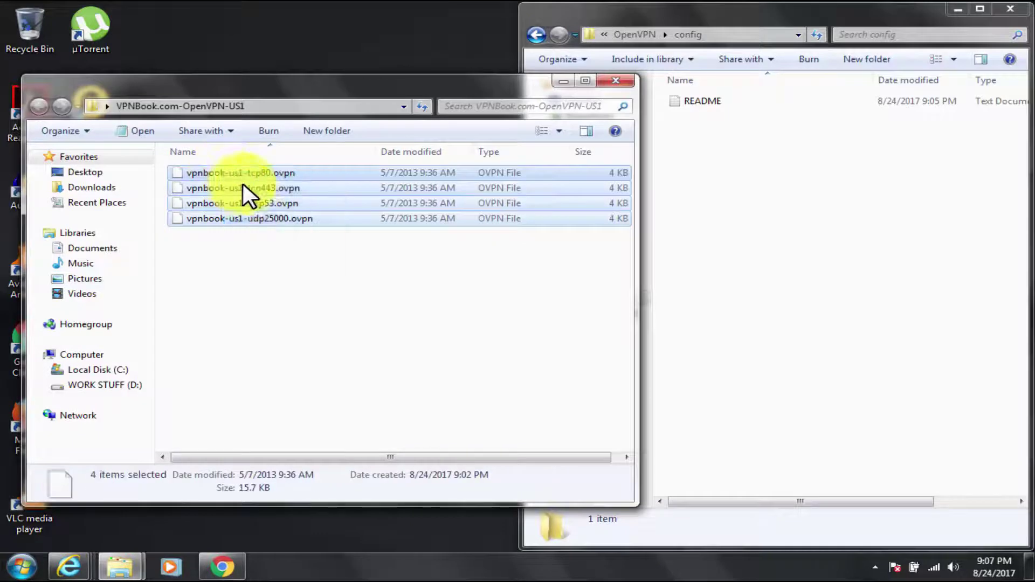
right_click(247, 192)
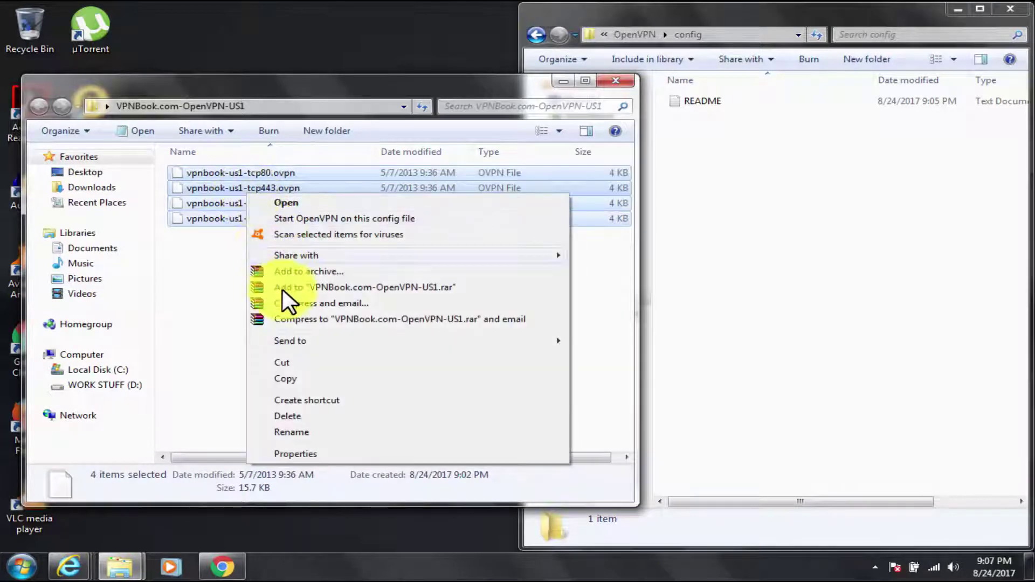
click(306, 378)
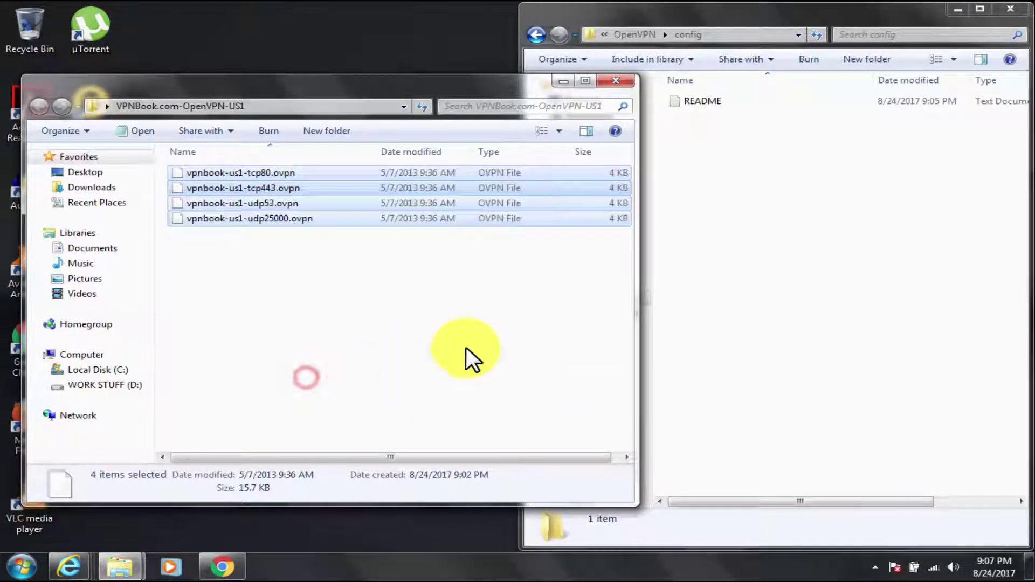
click(825, 257)
right_click(826, 258)
click(863, 356)
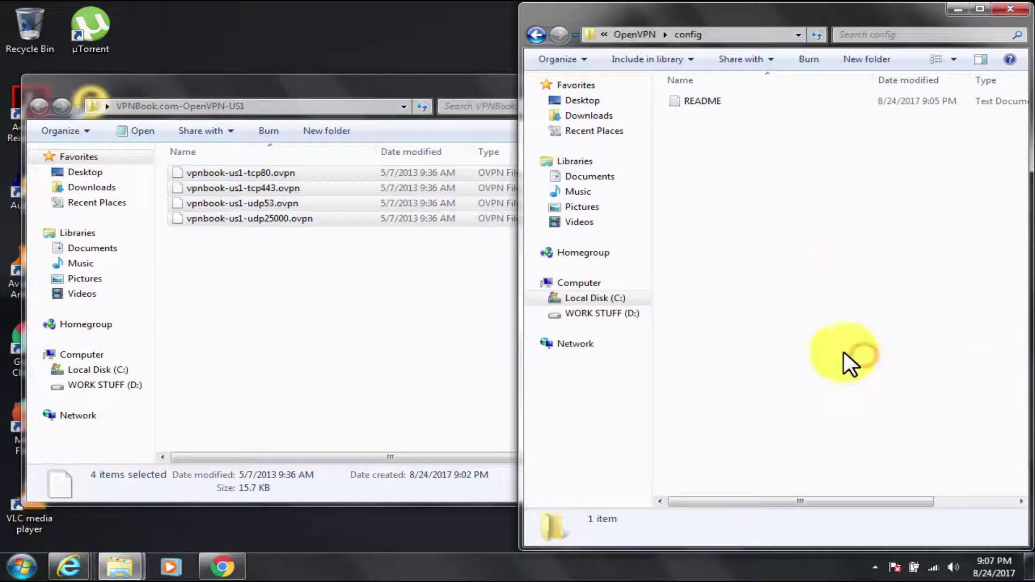
click(509, 332)
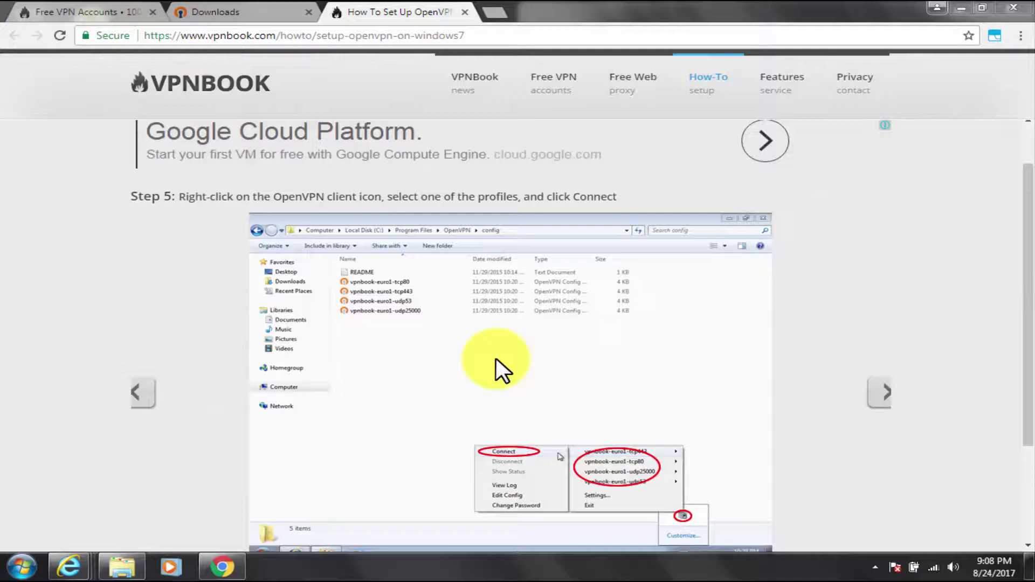
Step: Launch OpenVPN GUI and choose Connect on the vpnbook-us1-tcp443 profile
click(8, 570)
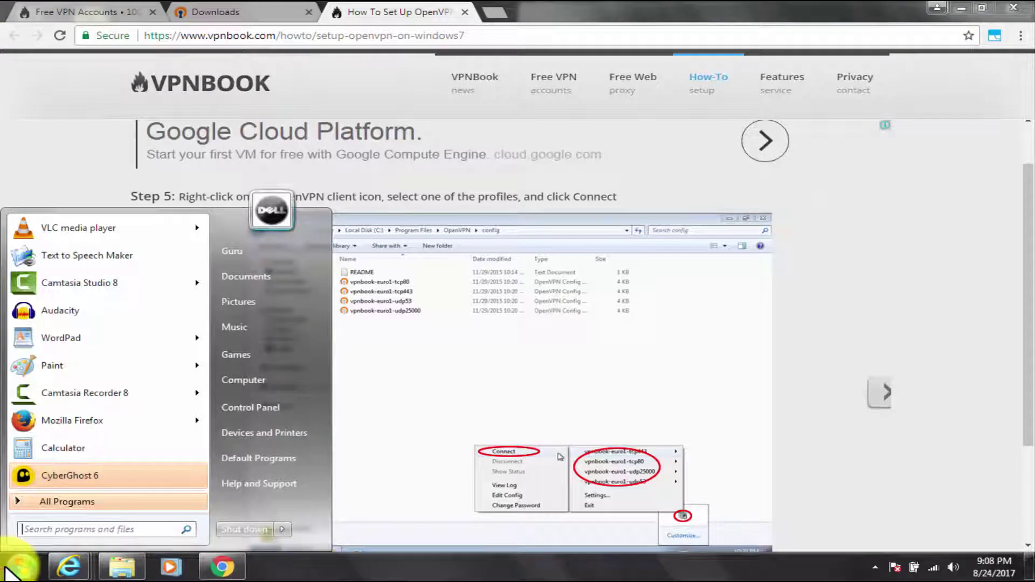
text(opev)
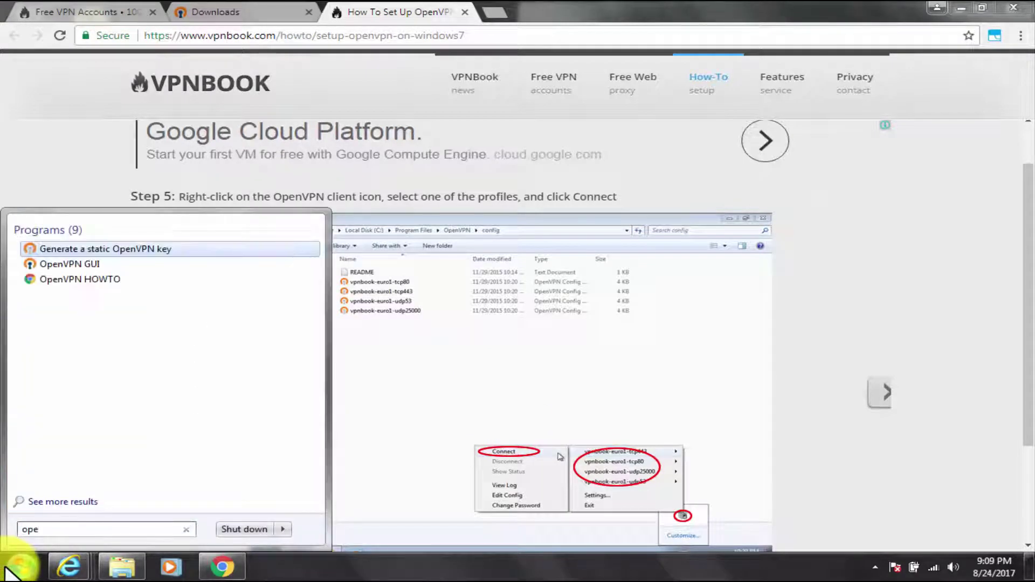
click(64, 264)
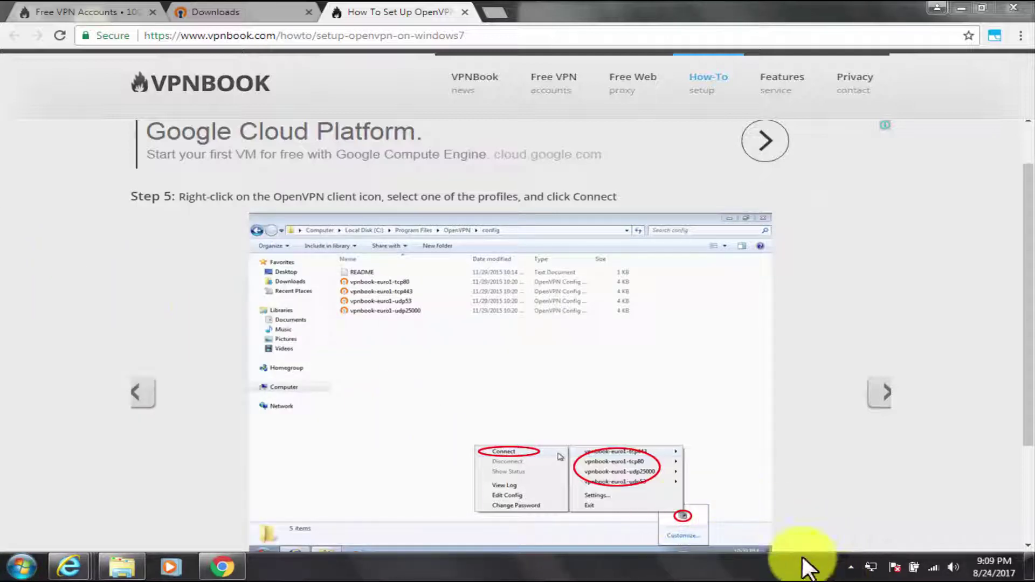
right_click(870, 565)
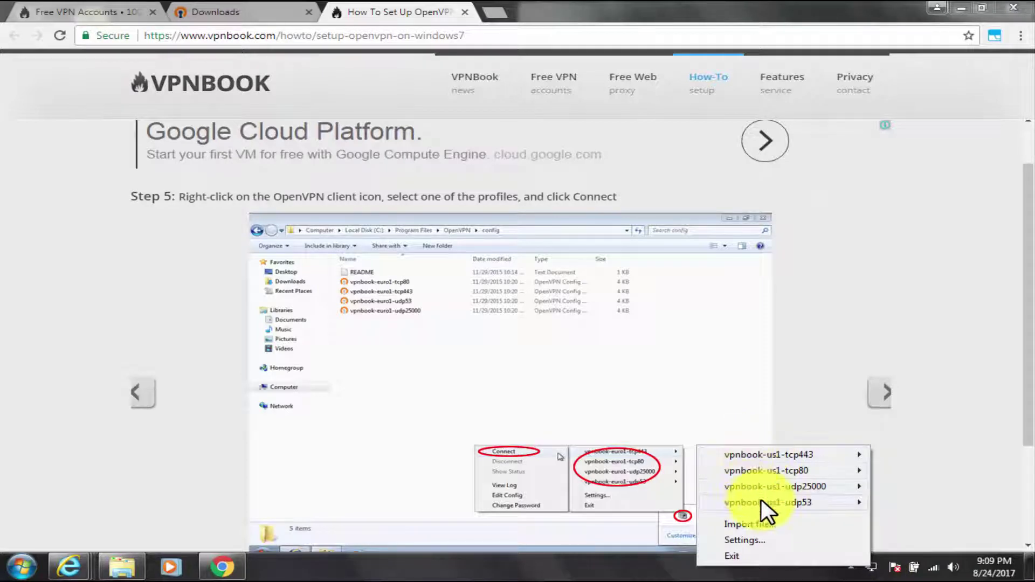
mouse_move(780, 455)
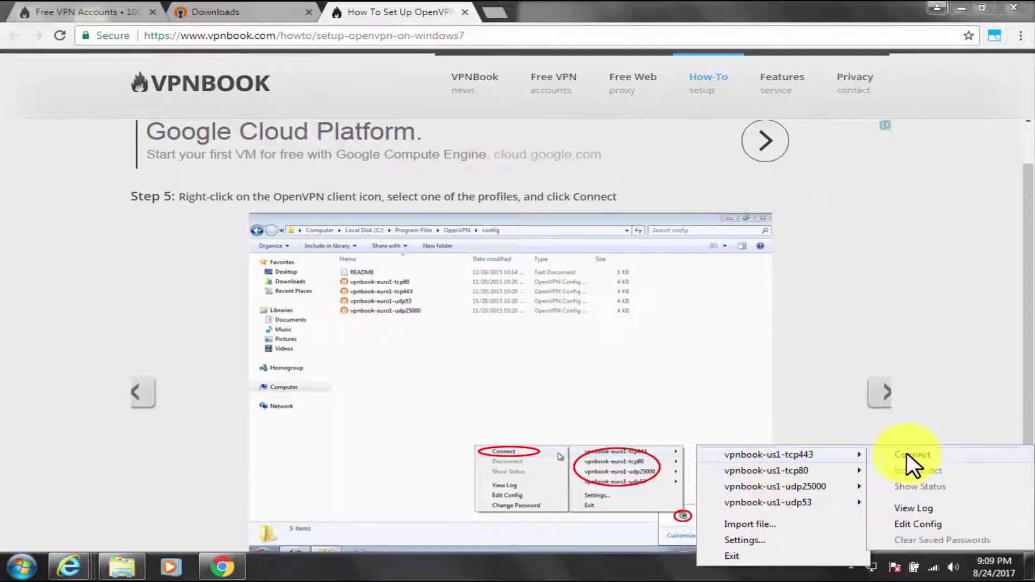
click(910, 453)
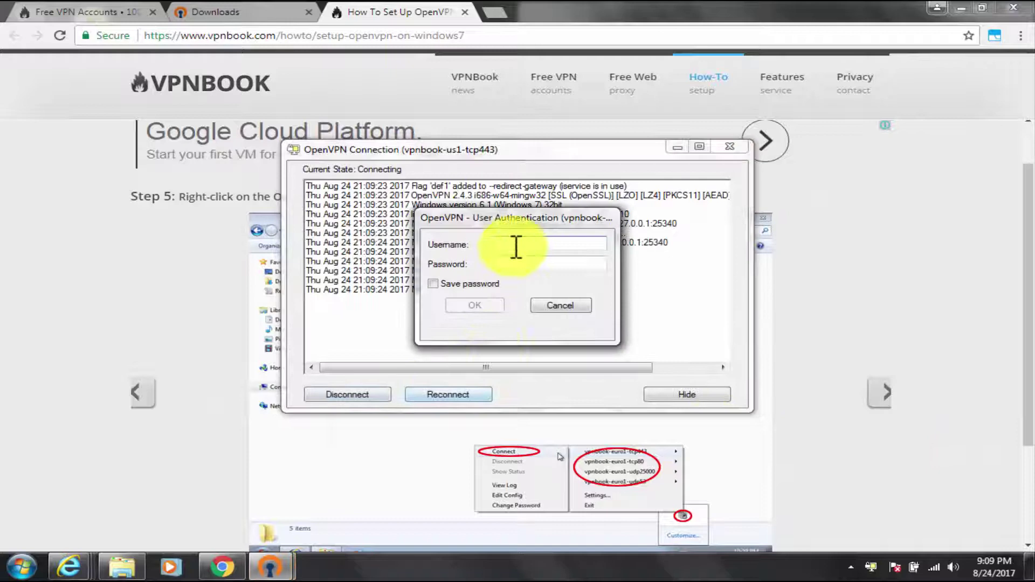
Step: Log in with the VPNBook username and copied password, saving the password
click(70, 11)
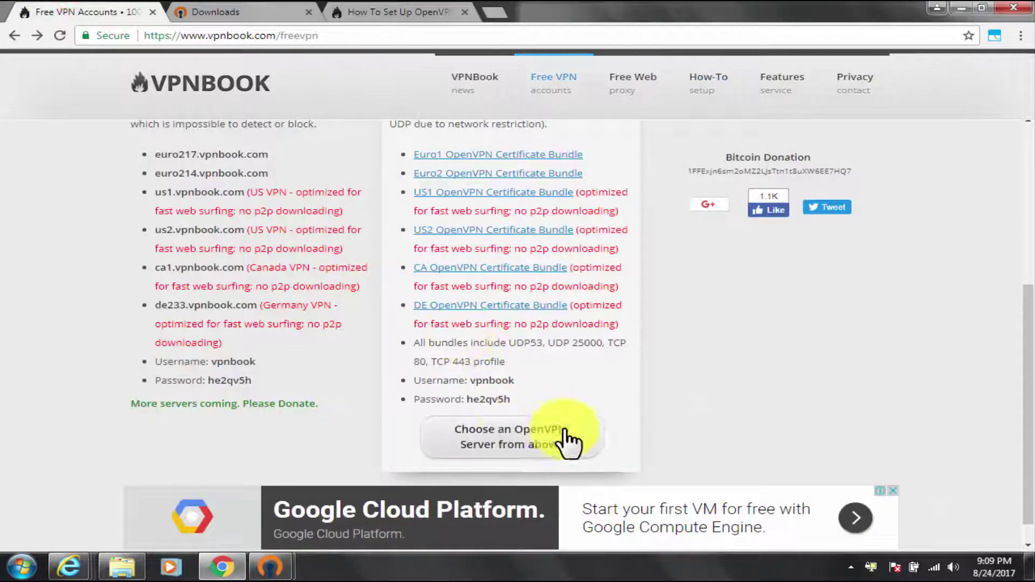
drag(513, 379, 470, 402)
click(269, 566)
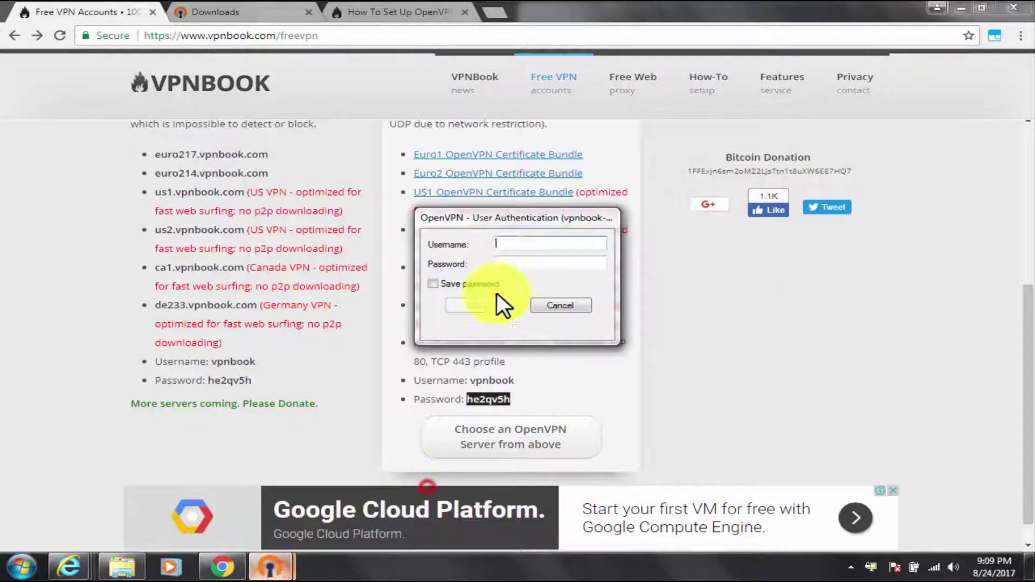
click(531, 245)
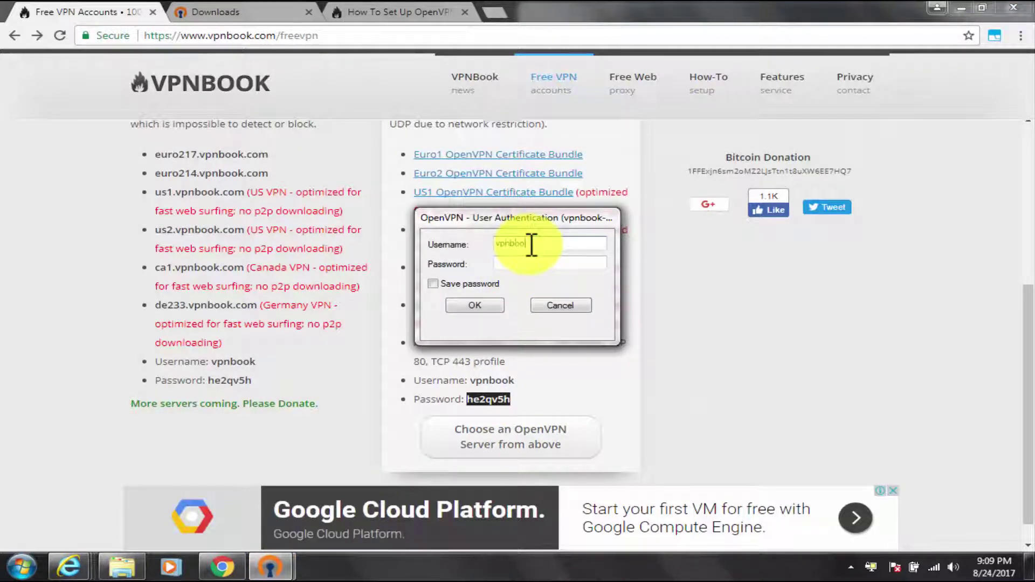
click(528, 265)
key(ctrl+v)
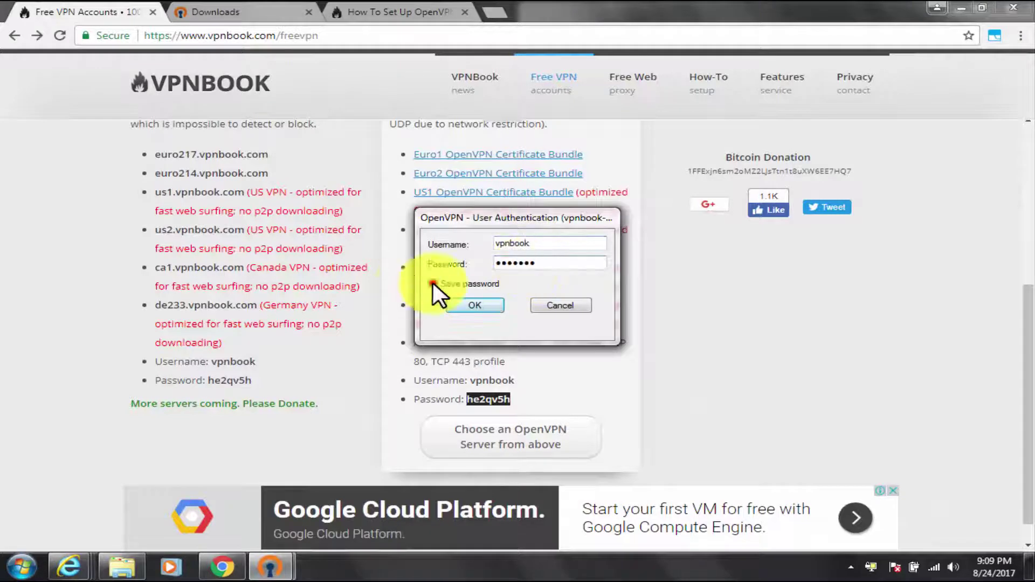
click(433, 283)
click(474, 305)
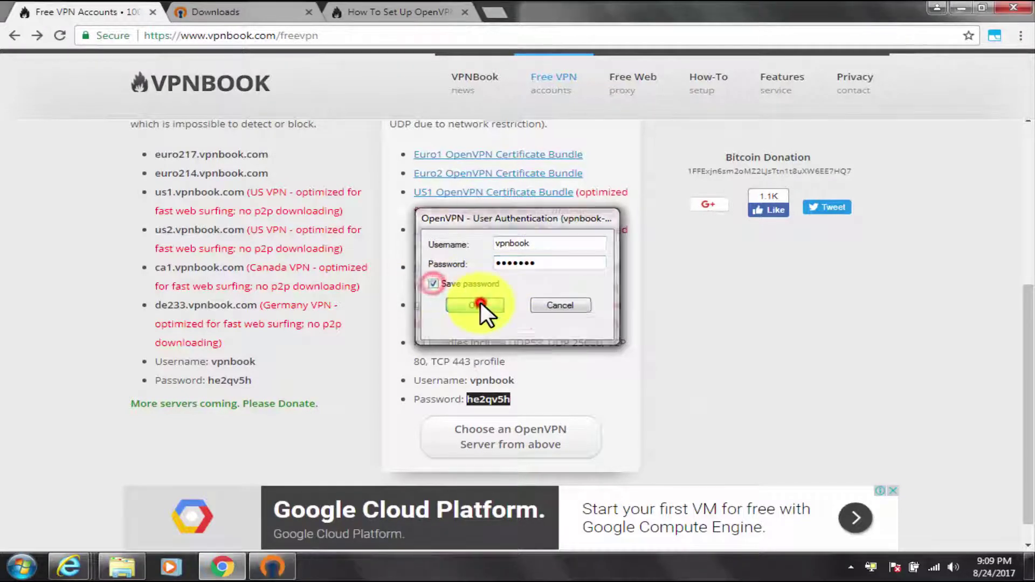
Step: Check the OpenVPN tray status, then advance the VPNBook guide to the next step
click(873, 567)
mouse_move(850, 494)
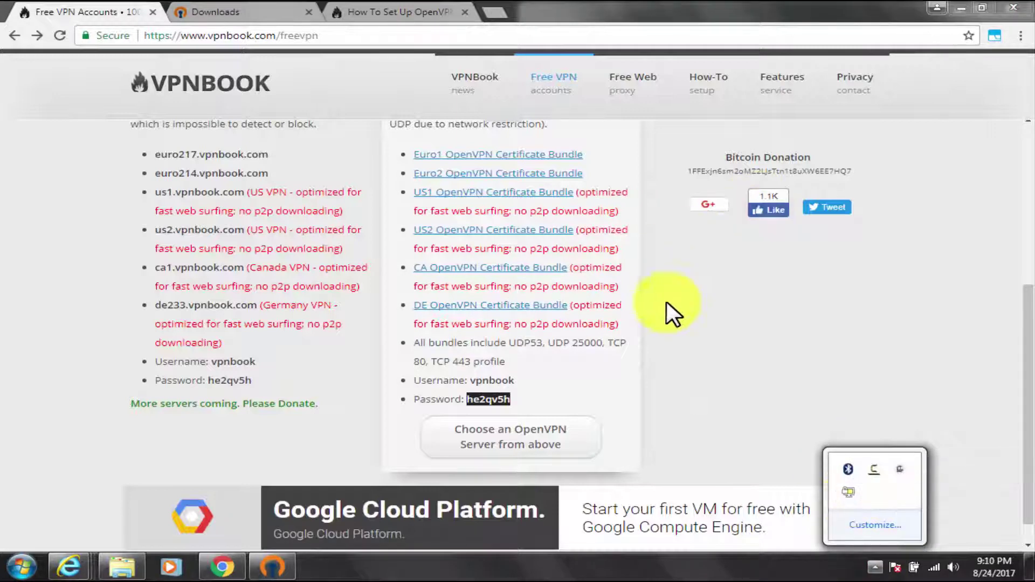
click(399, 12)
click(883, 392)
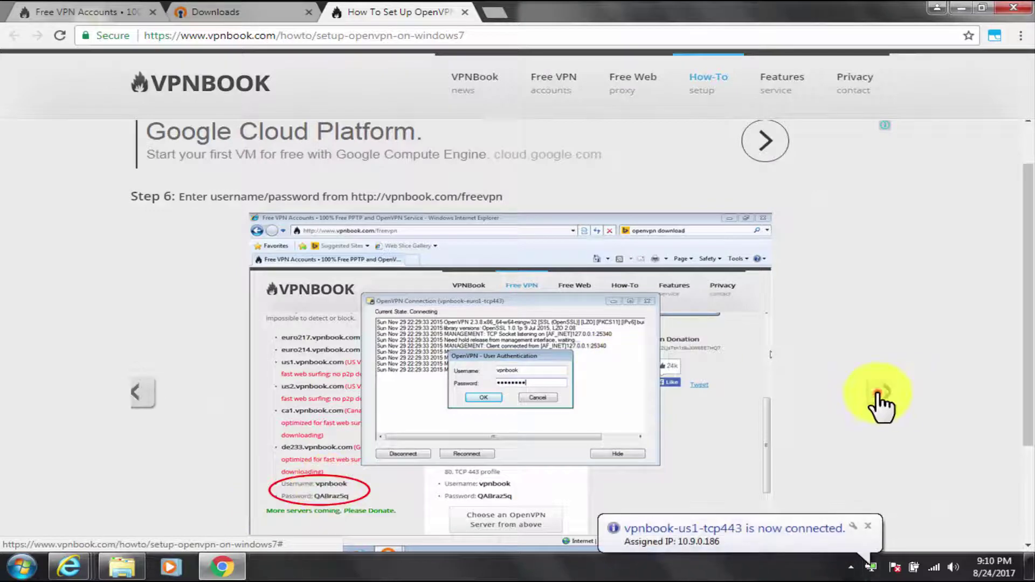
Step: In a new tab, search Google for 'my ip', showing the VPN address 198.7.62.204
click(878, 392)
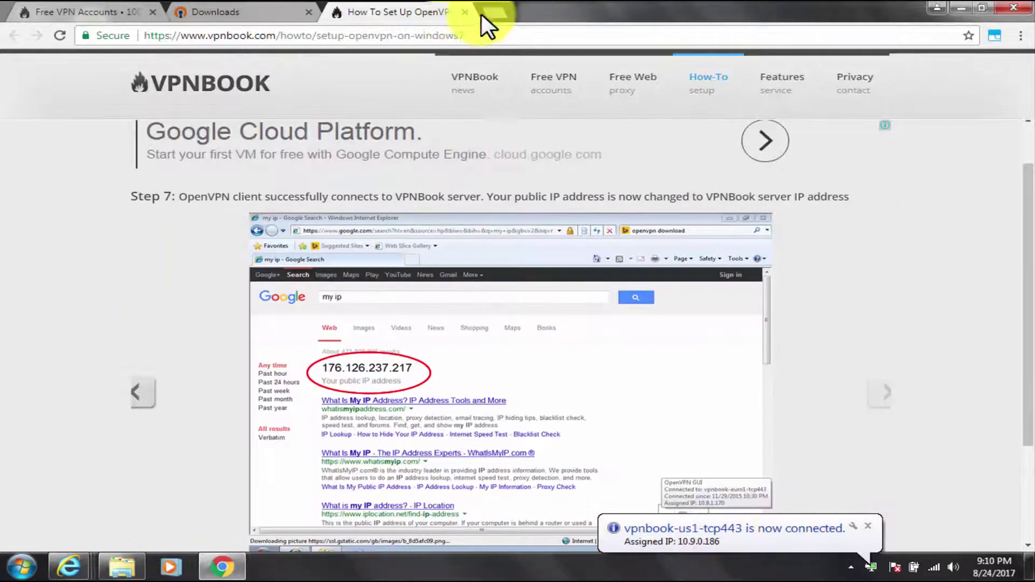
click(493, 15)
text(google.com)
key(Return)
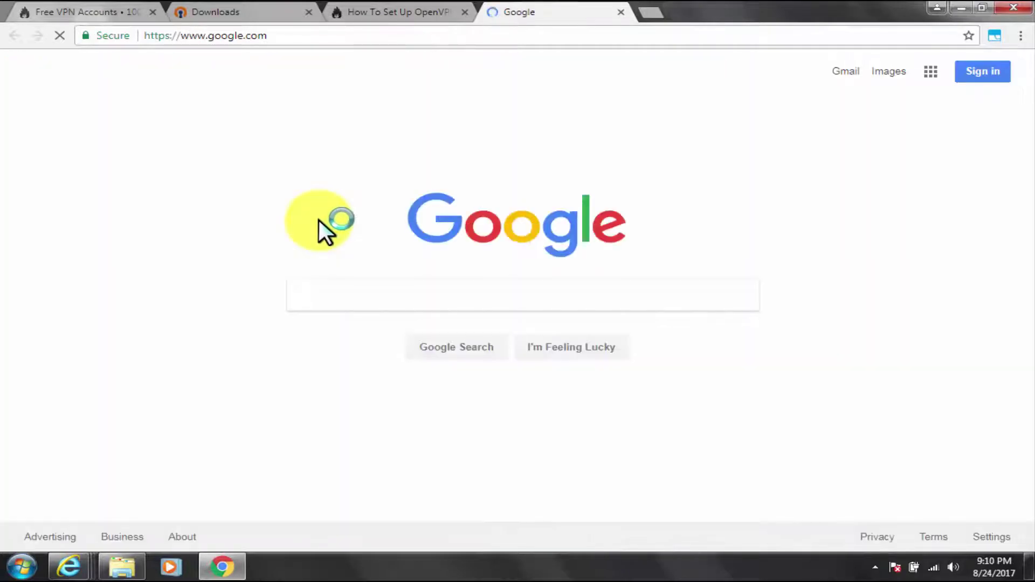
click(322, 293)
text(my ip)
key(Return)
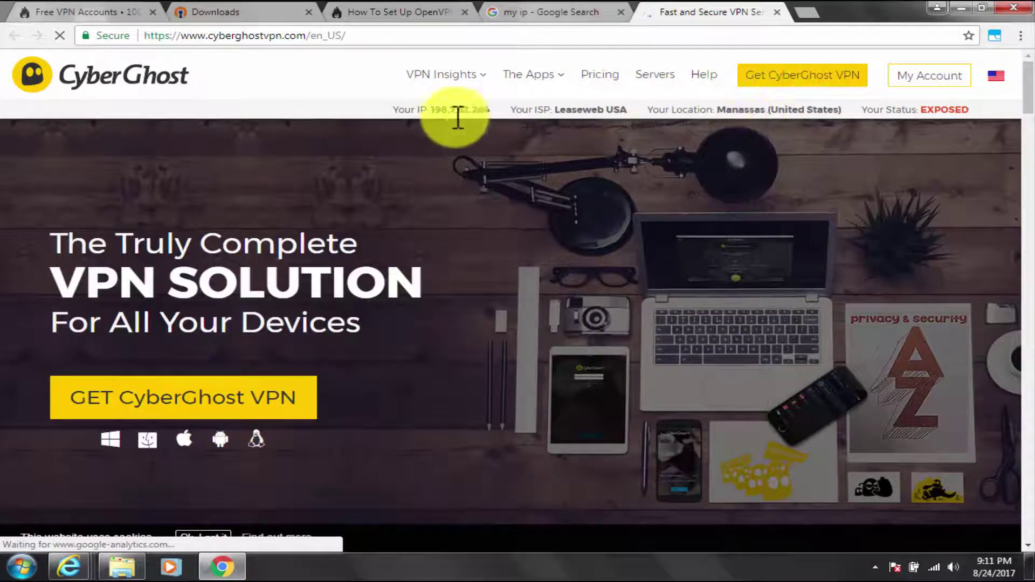
Step: Disconnect the vpnbook-us1-tcp443 VPN from the OpenVPN tray icon
click(531, 7)
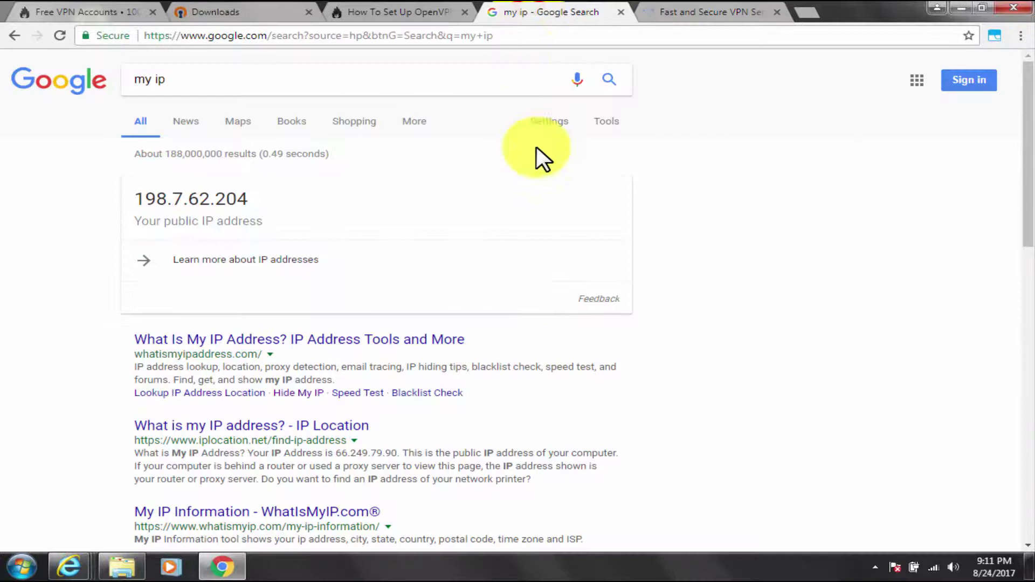
click(875, 567)
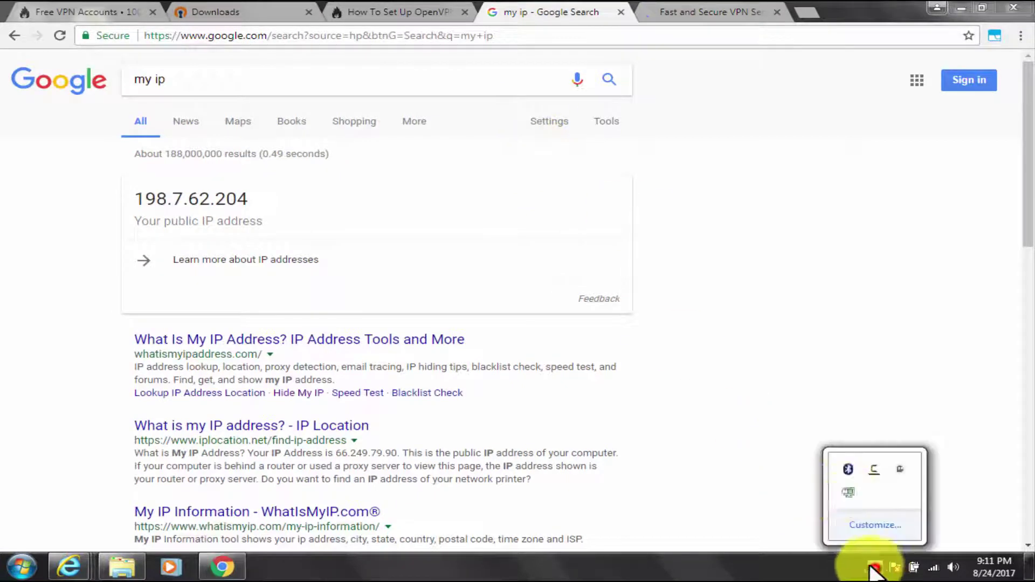
right_click(849, 491)
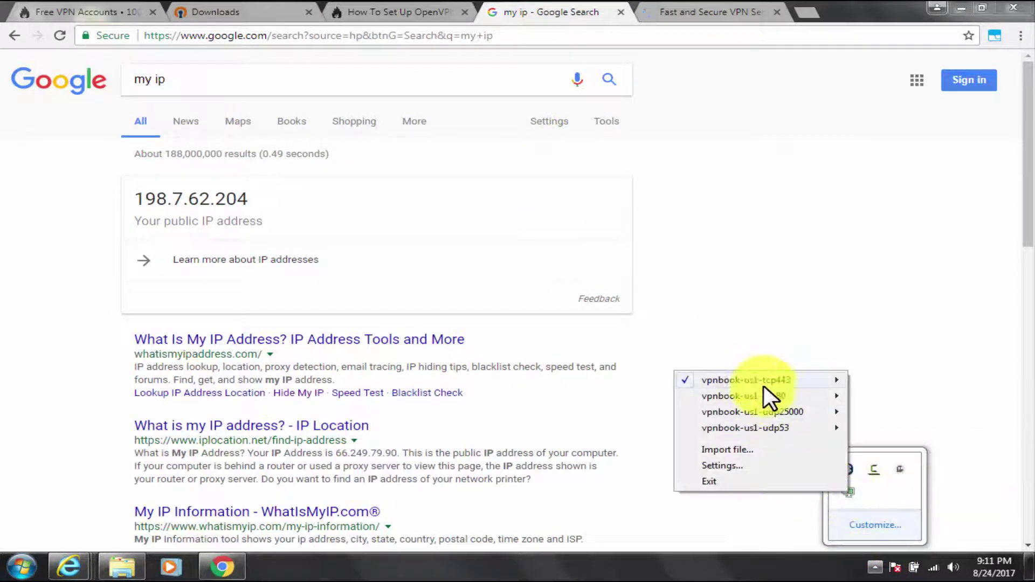
mouse_move(830, 378)
click(894, 395)
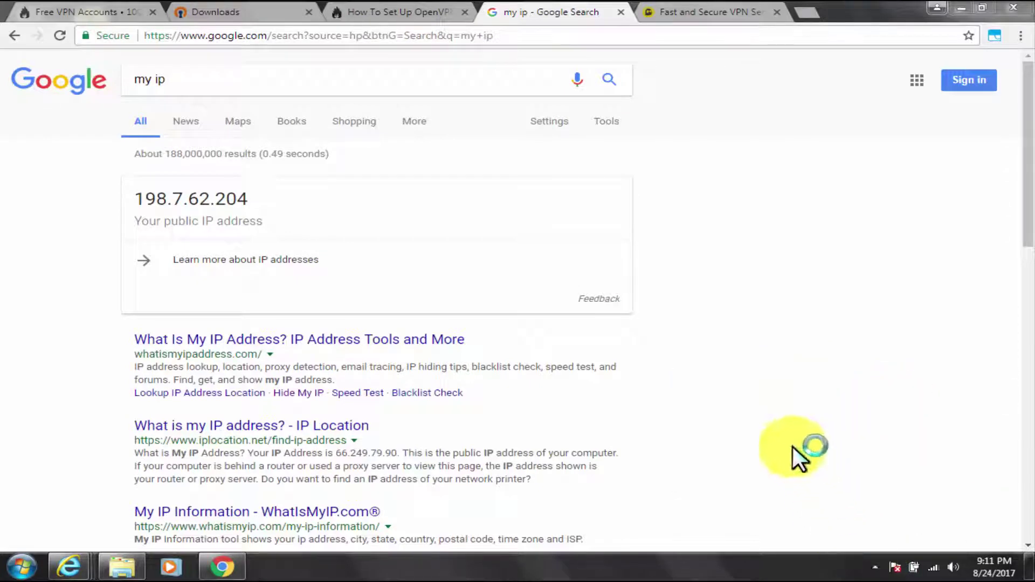
Step: Search 'my ip' on google.com again in the CyberGhost tab without the VPN
click(715, 8)
click(625, 36)
text(goo)
key(Return)
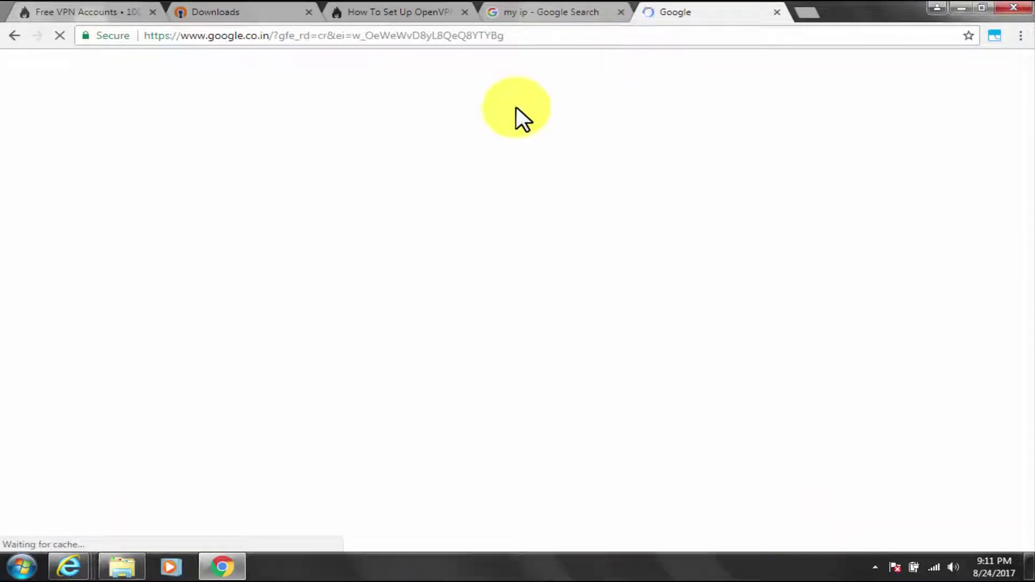
click(465, 294)
text(my )
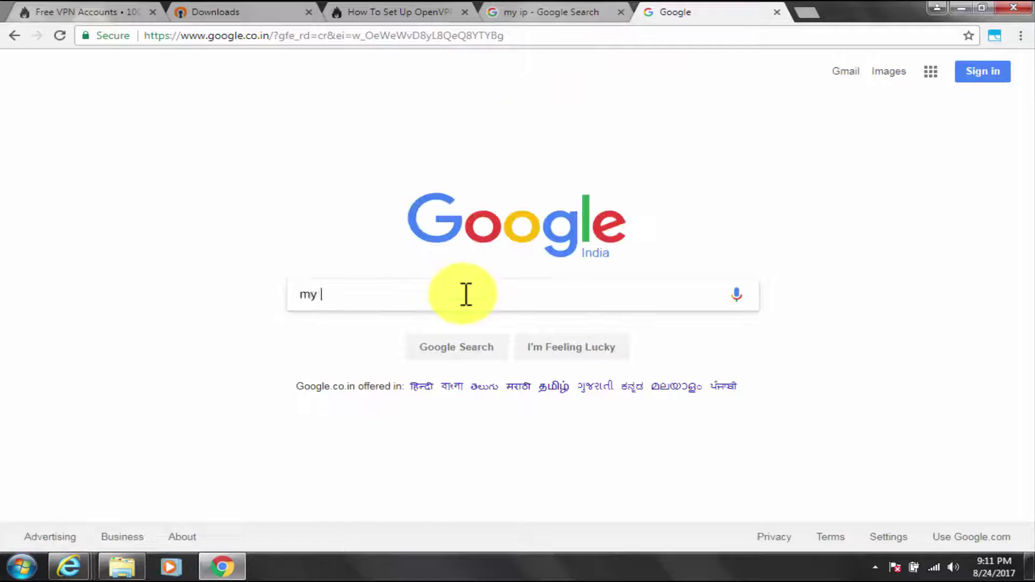
text(ip)
key(Return)
Step: Compare the new 122… public IP with the earlier 198.7.62.204 address
drag(133, 201, 271, 201)
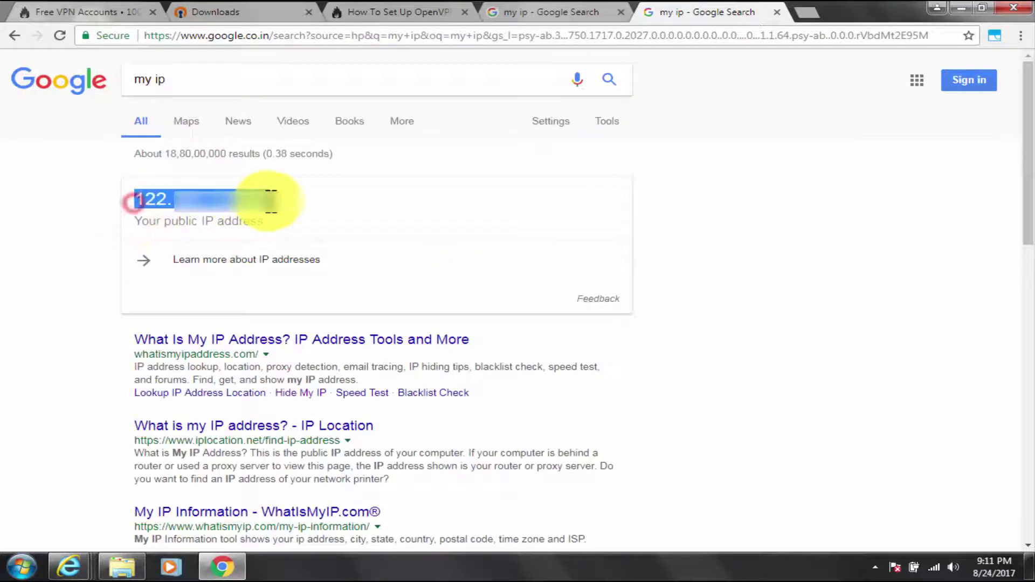
click(525, 11)
drag(135, 198, 266, 208)
click(268, 198)
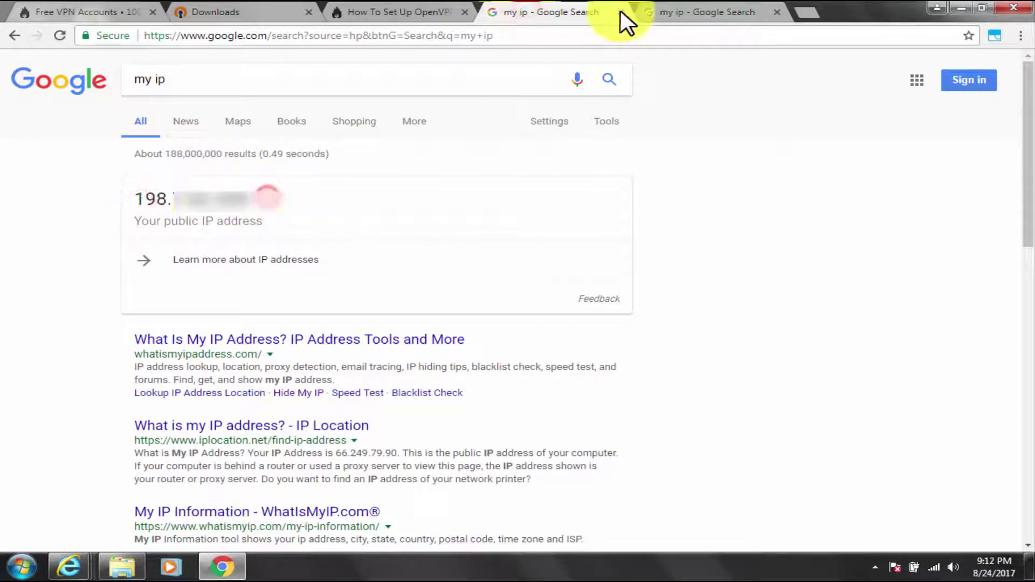
click(700, 12)
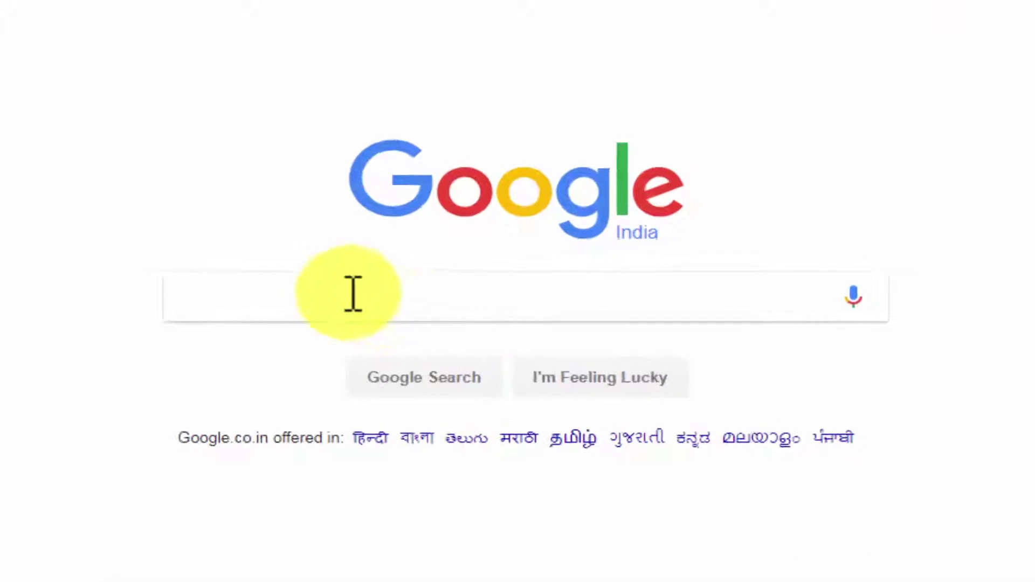
Step: Search Google for 'opera browser' and open the official opera.com site
click(396, 287)
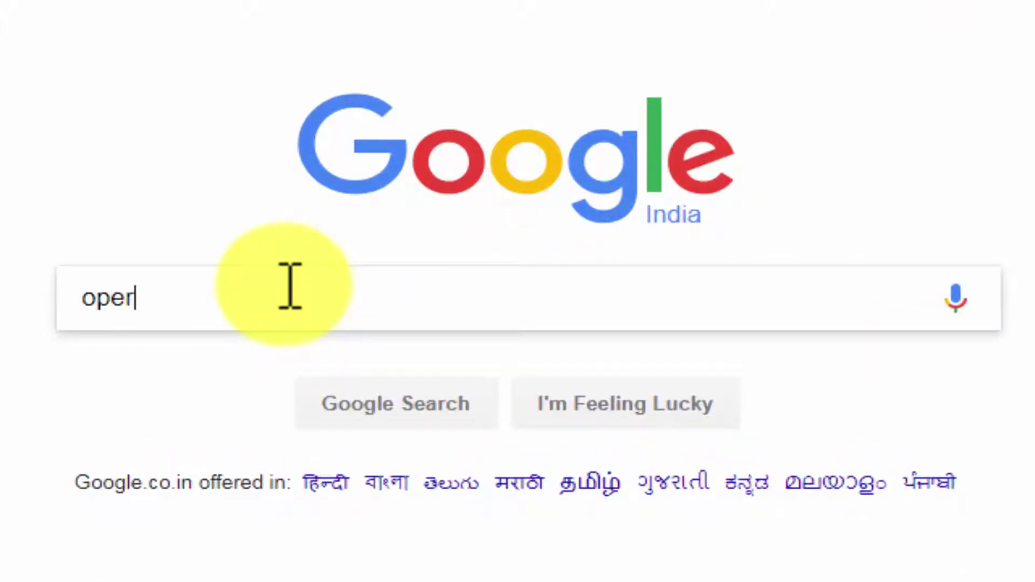
text(opera bro)
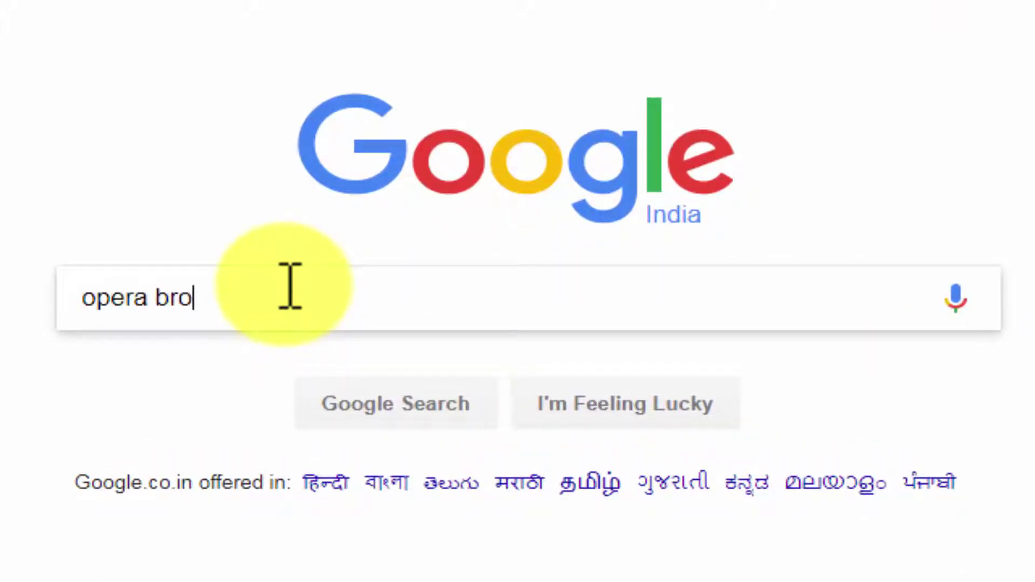
text(wser)
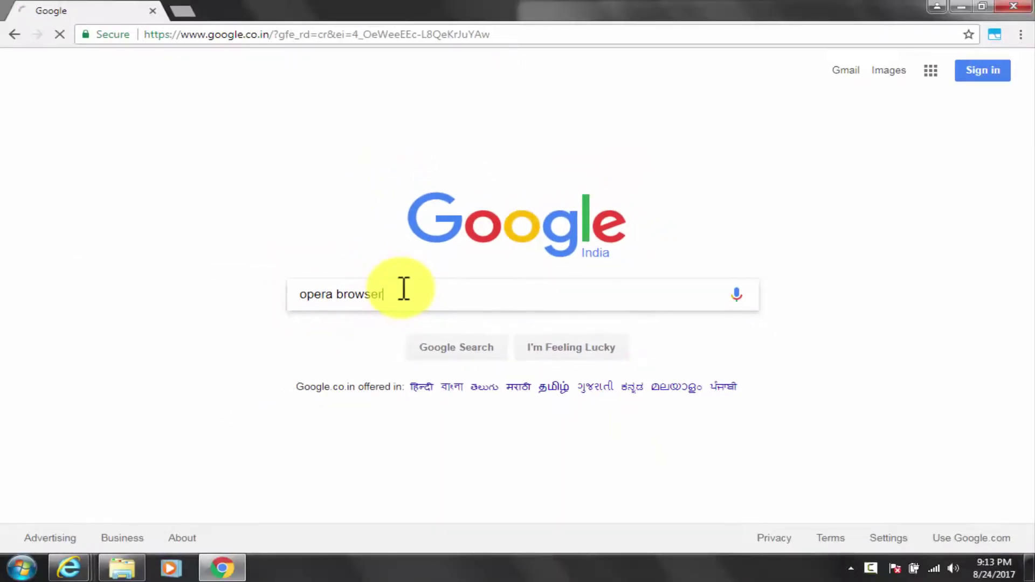
key(Return)
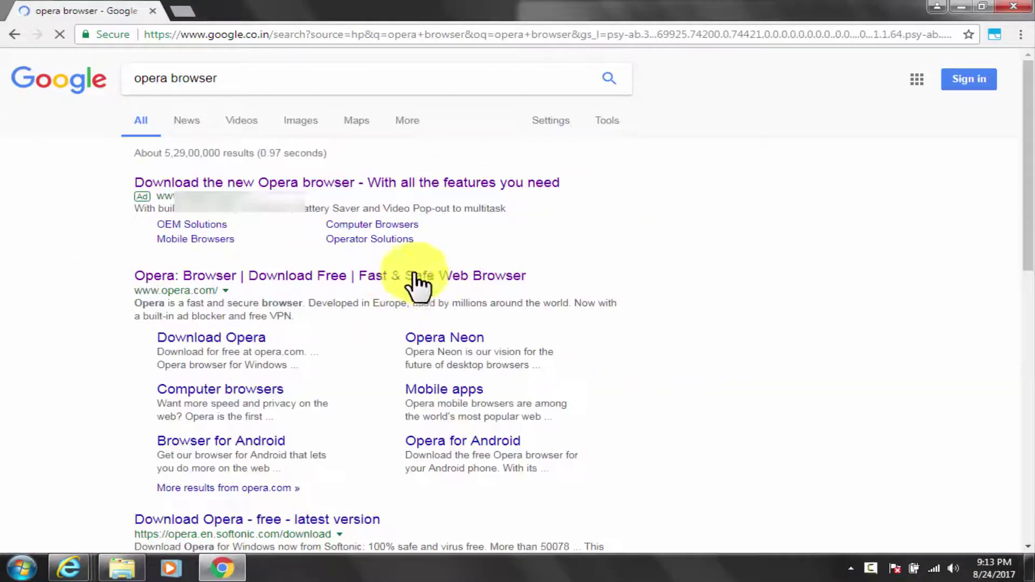
click(336, 276)
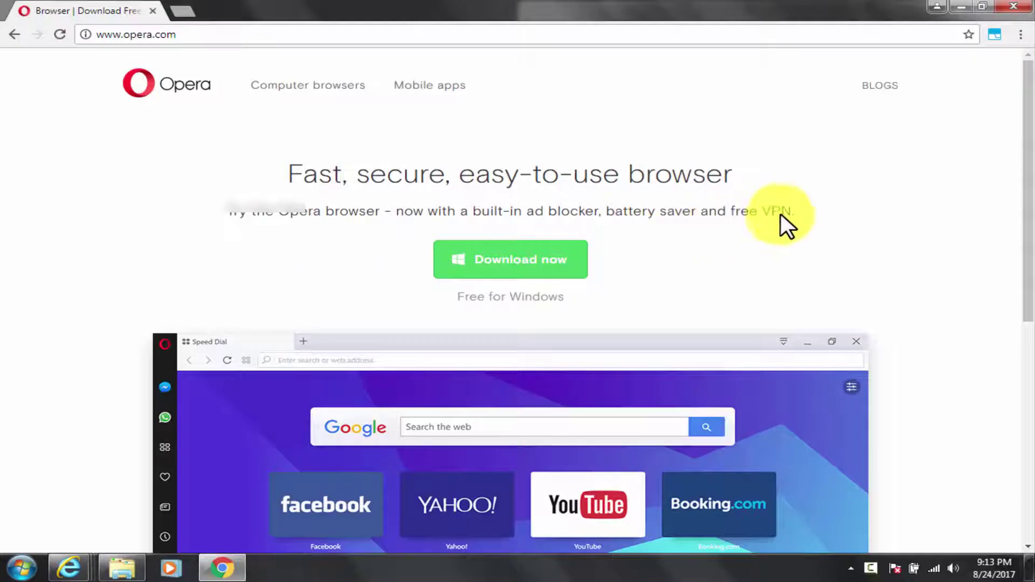
Step: Note Opera's free VPN mention and download OperaSetup.exe with Download now
drag(796, 211, 732, 209)
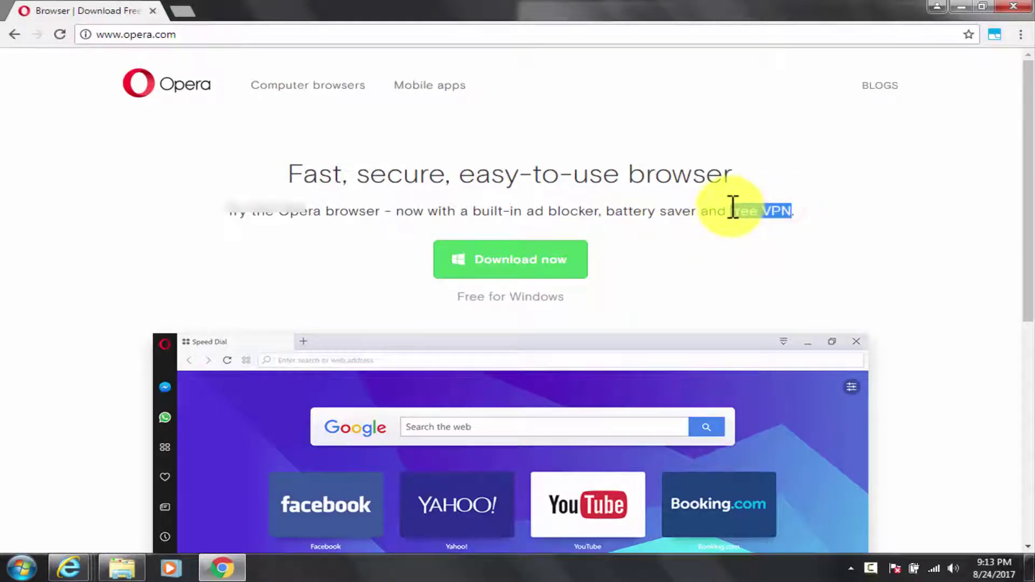
click(694, 262)
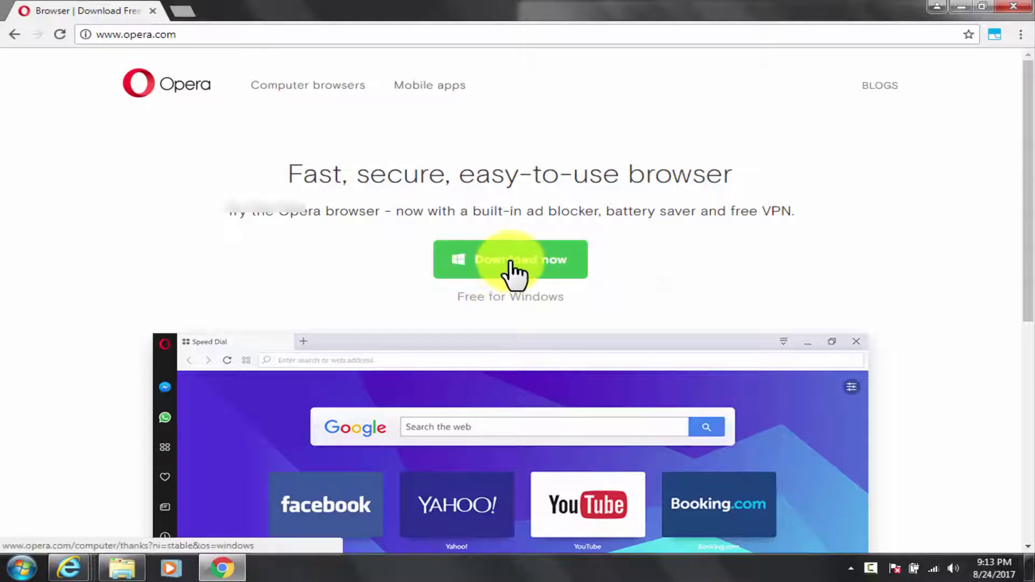
scroll(631, 270, down, 5)
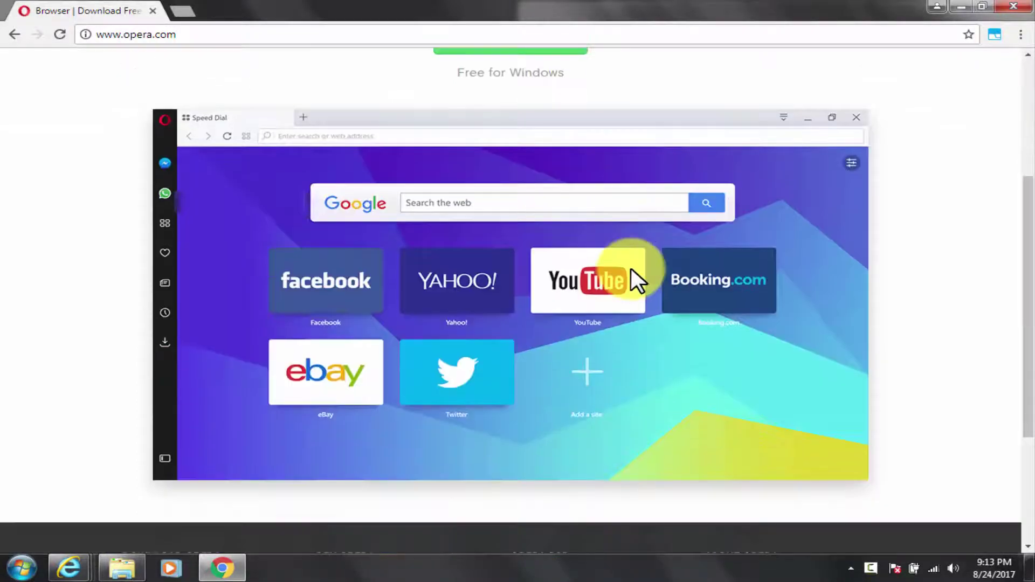
scroll(625, 266, up, 5)
click(531, 256)
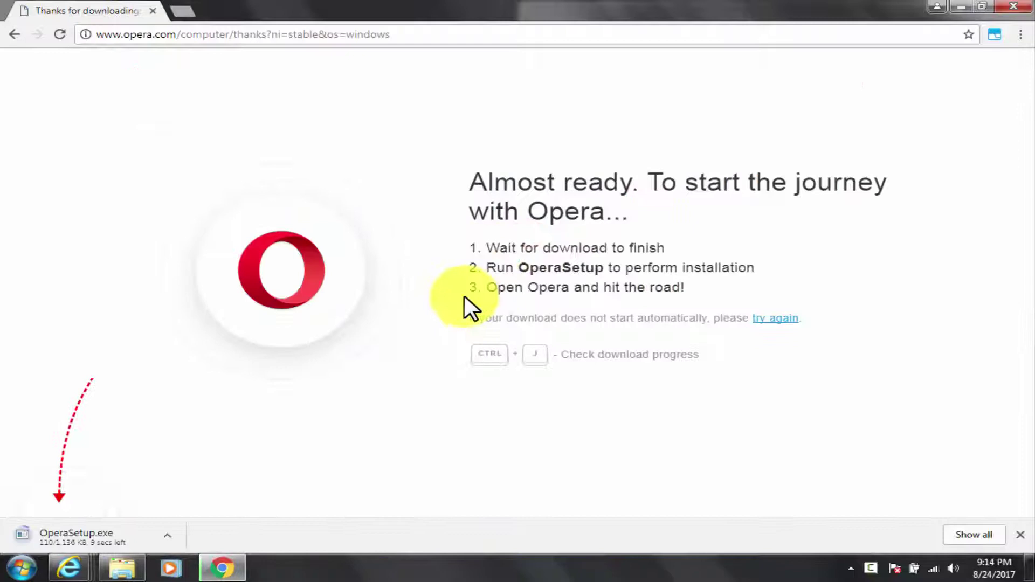
Step: Install Opera from OperaSetup.exe without making it the default browser, then return to opera.com
click(82, 546)
click(558, 298)
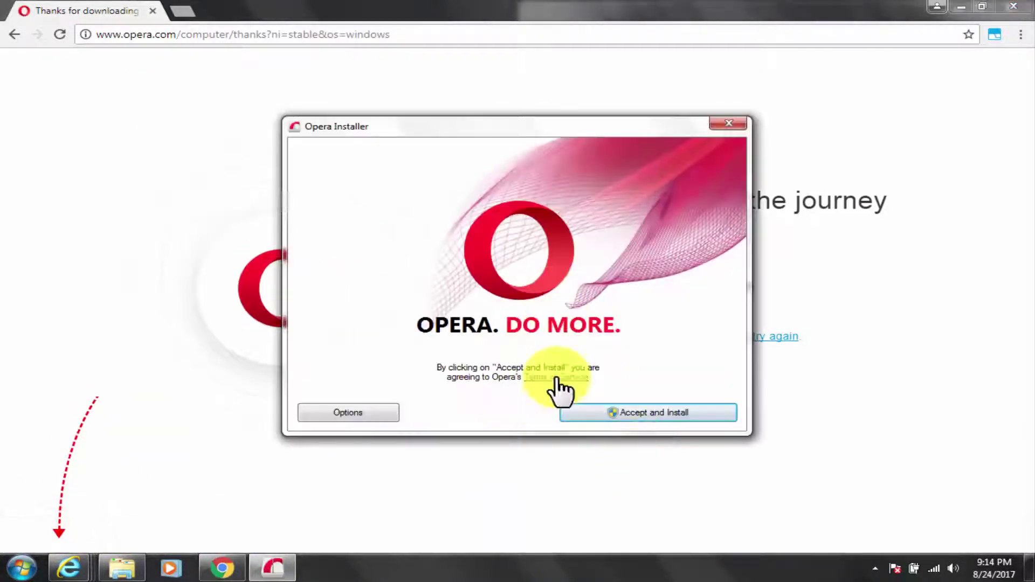
click(377, 412)
click(322, 252)
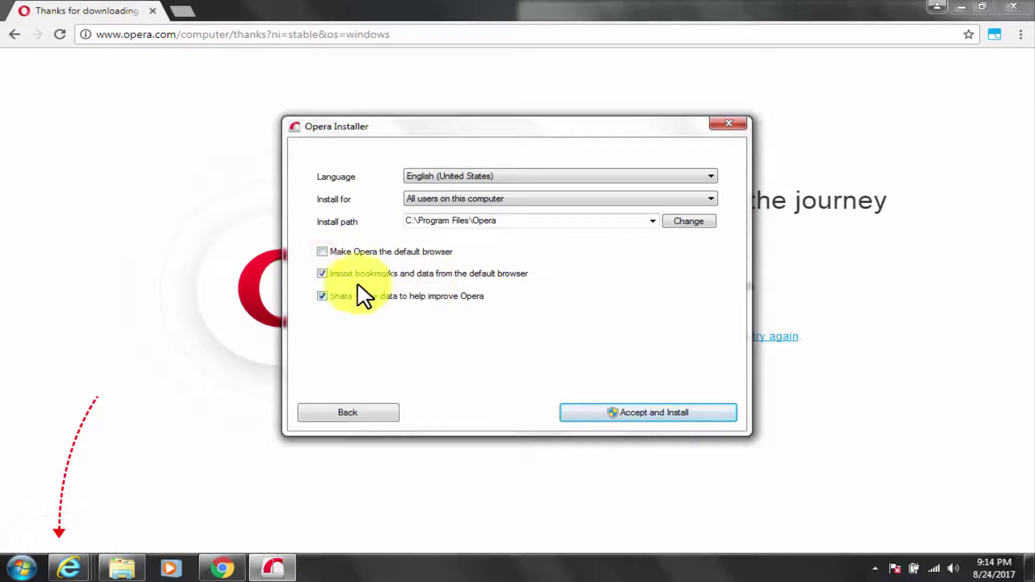
click(639, 412)
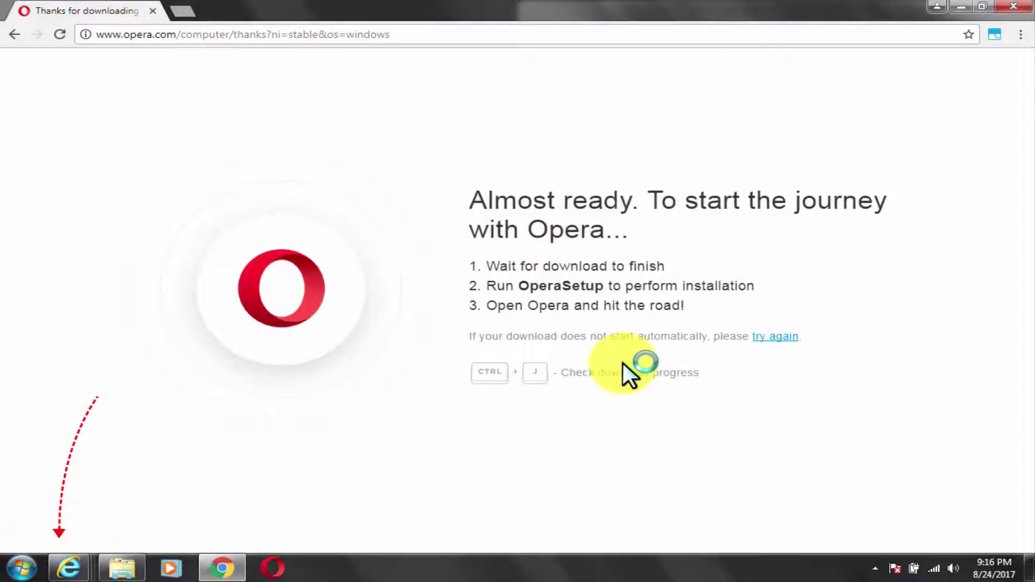
key(alt+Left)
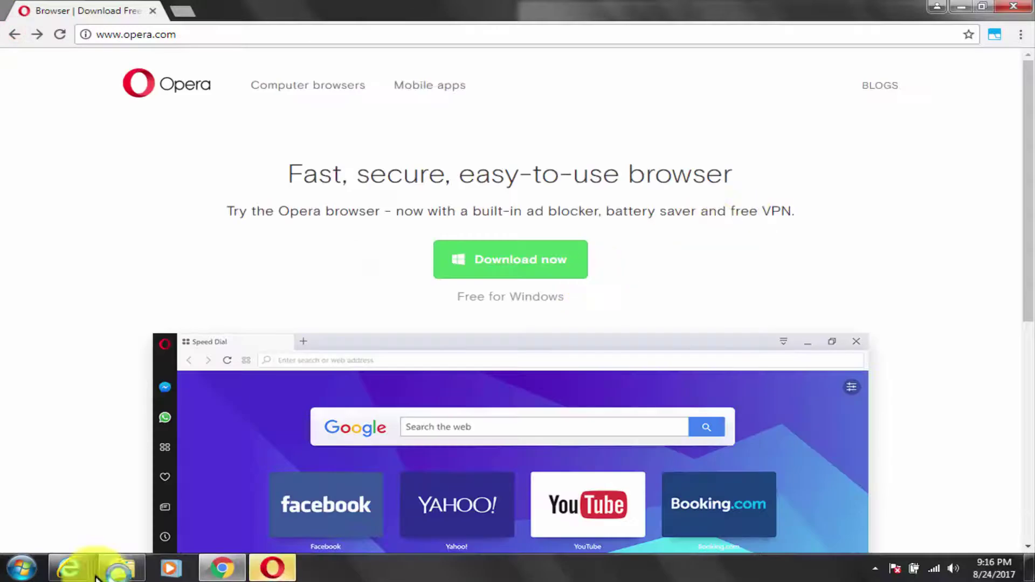
Step: In the newly launched Opera, search Google for 'my ip' to read the 122… address, then open Opera's menu
click(272, 568)
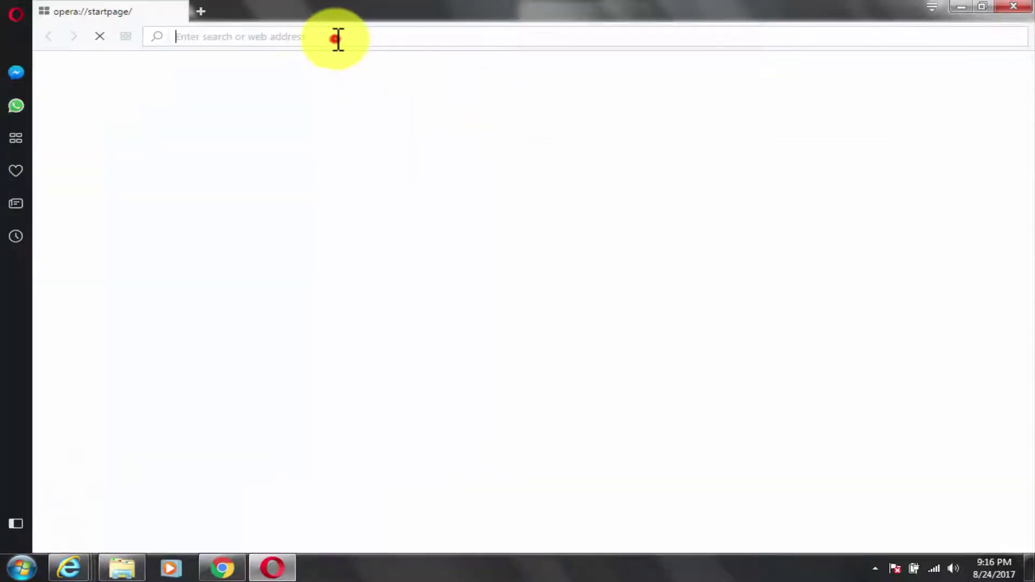
text(google)
key(ctrl+Return)
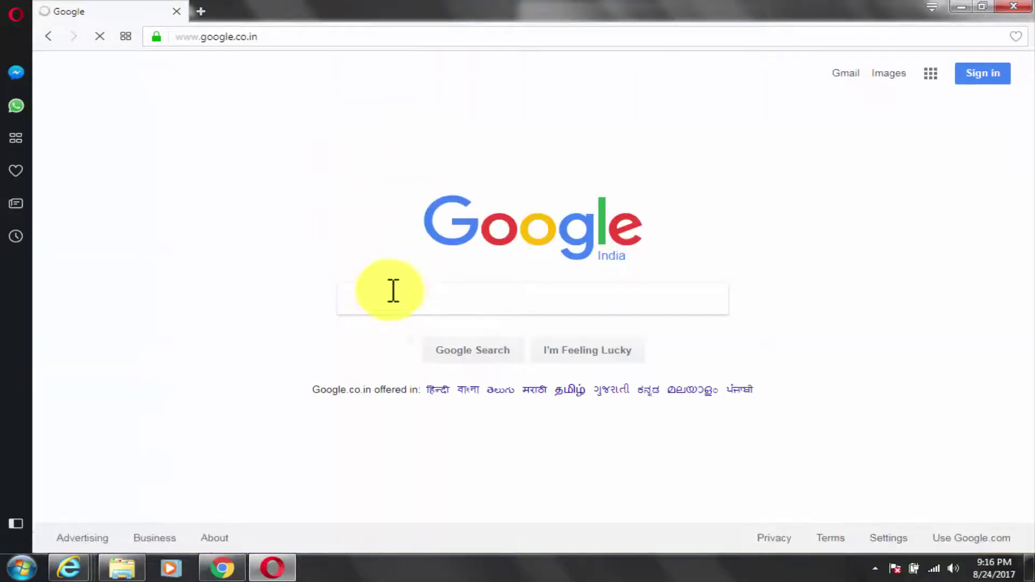
click(387, 296)
text(my ip)
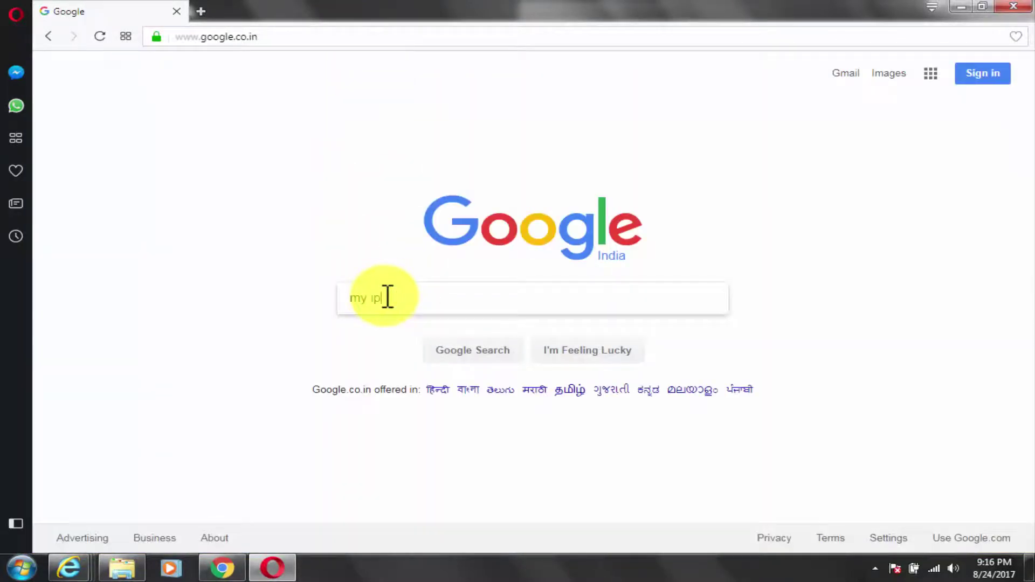
key(Return)
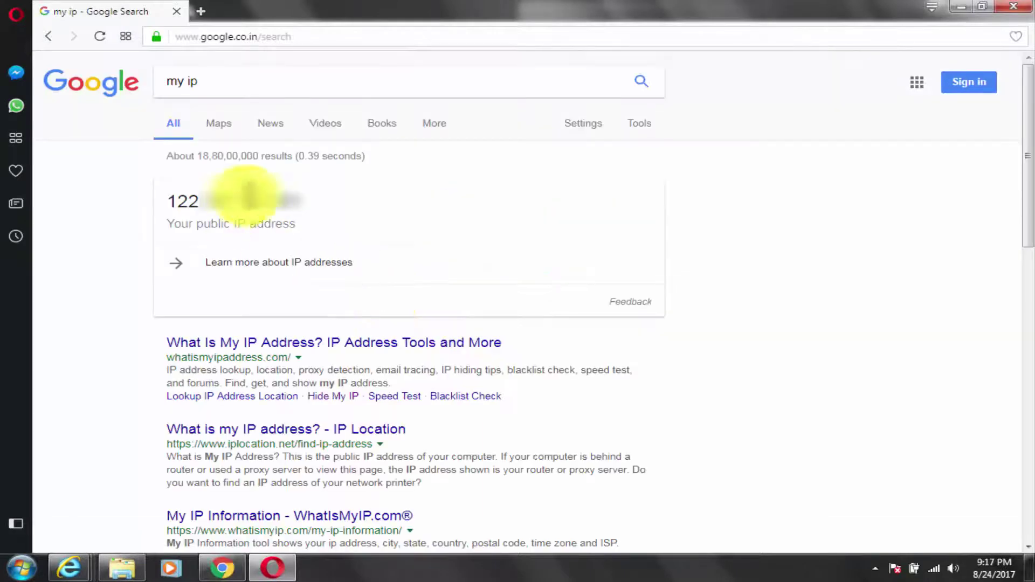
click(16, 14)
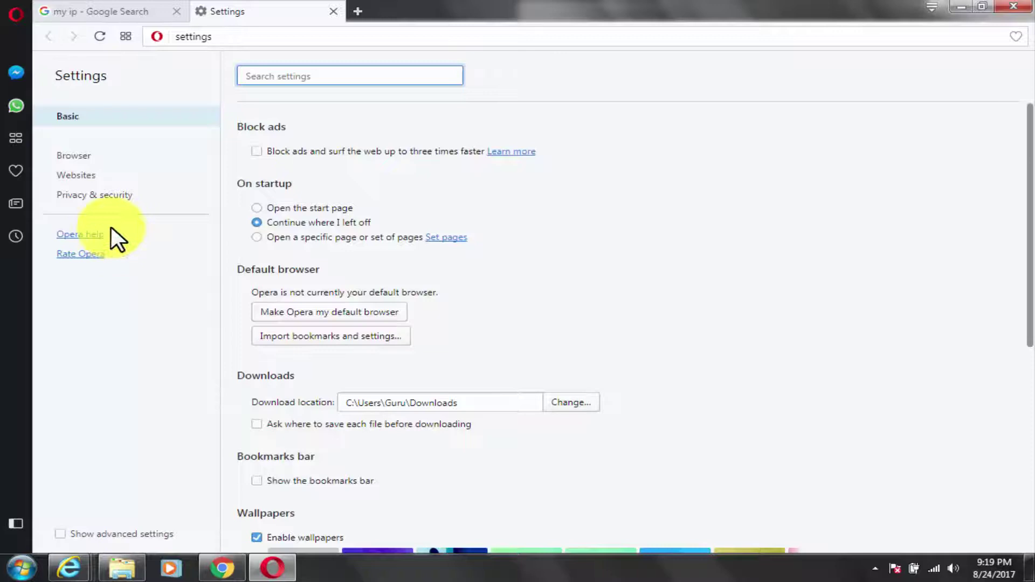
Step: Show Opera's Privacy & security settings and highlight the built-in VPN's description
click(93, 195)
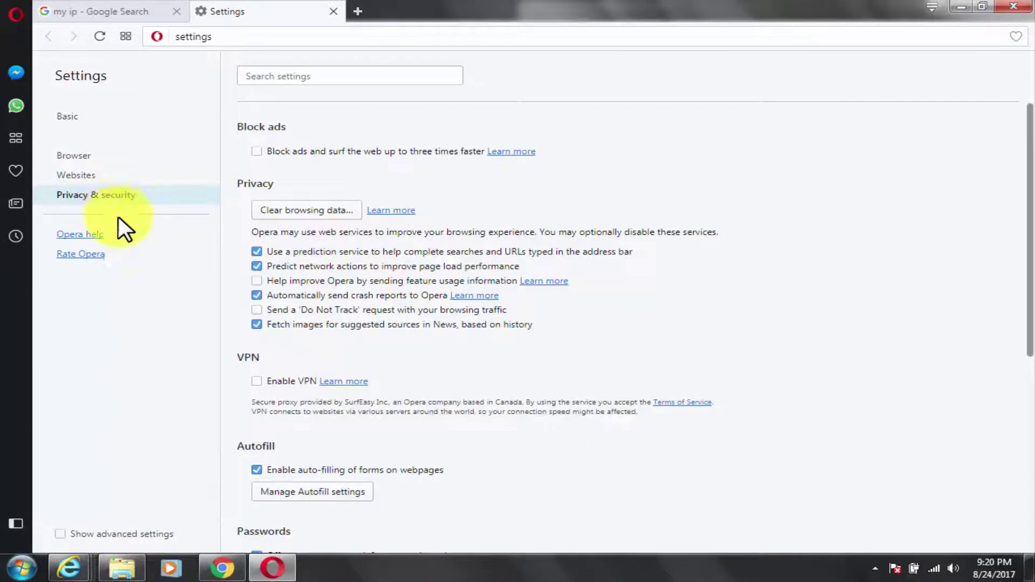
drag(296, 395, 577, 409)
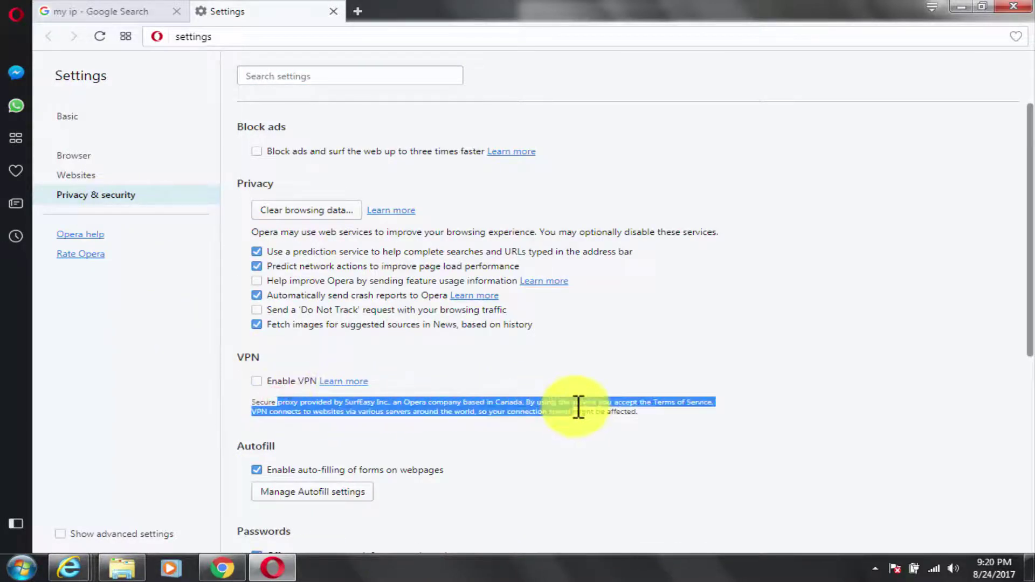
click(574, 439)
drag(323, 411, 624, 409)
click(641, 423)
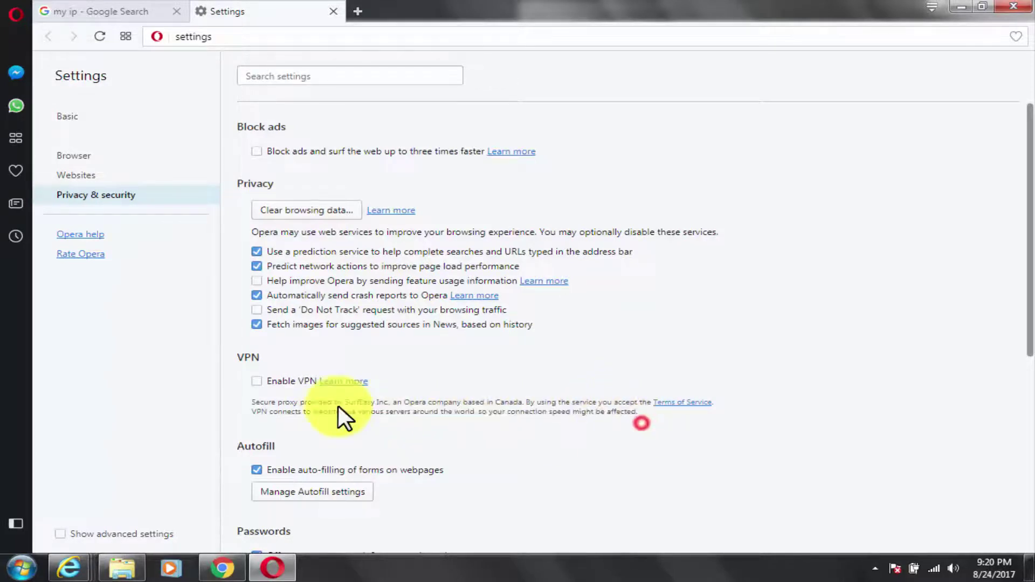
Step: Tick Enable VPN, then replace the Settings tab with a new Speed Dial tab
click(256, 381)
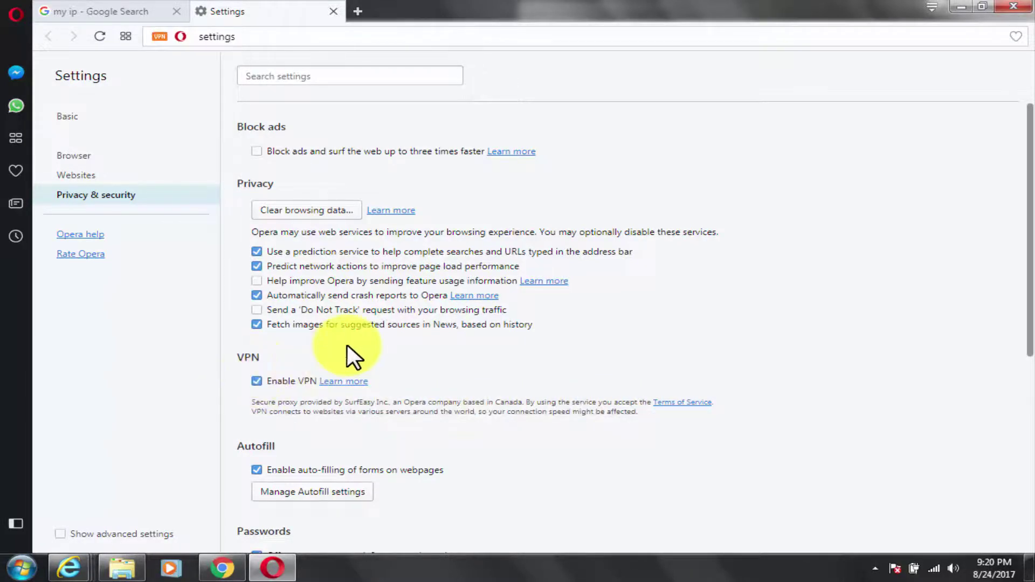
scroll(347, 348, down, 7)
scroll(348, 355, up, 7)
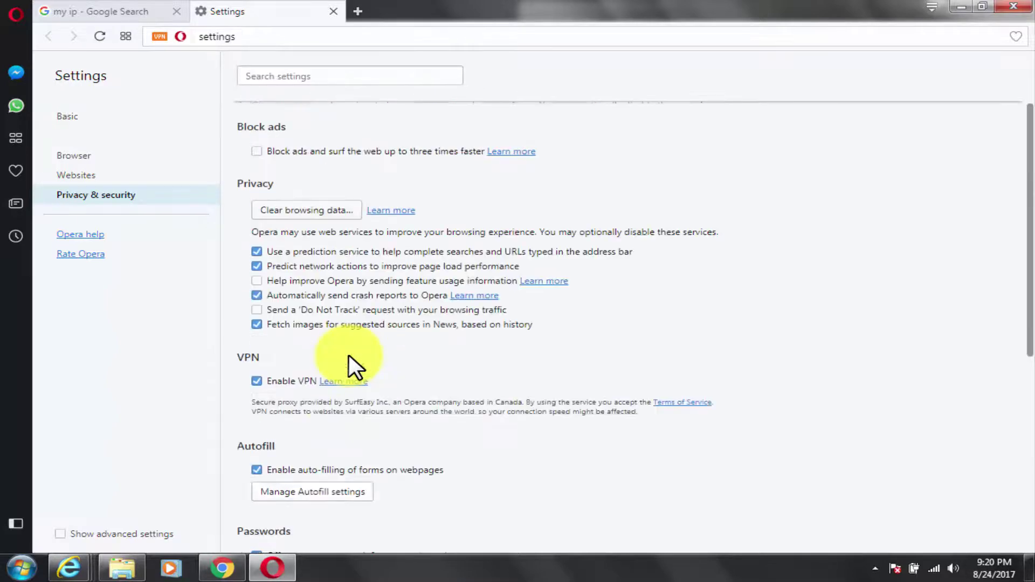
click(358, 11)
click(332, 9)
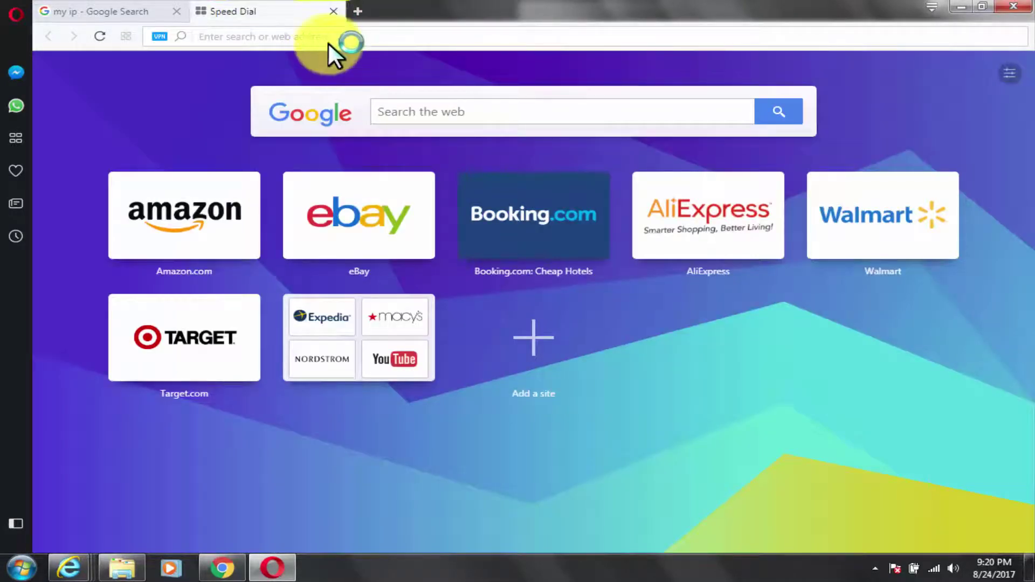
Step: Search 'my ip' on google.co.in to confirm the VPN IP reads 188.166.79.218
click(311, 34)
text(goo)
key(Down)
key(Down)
key(Down)
key(Return)
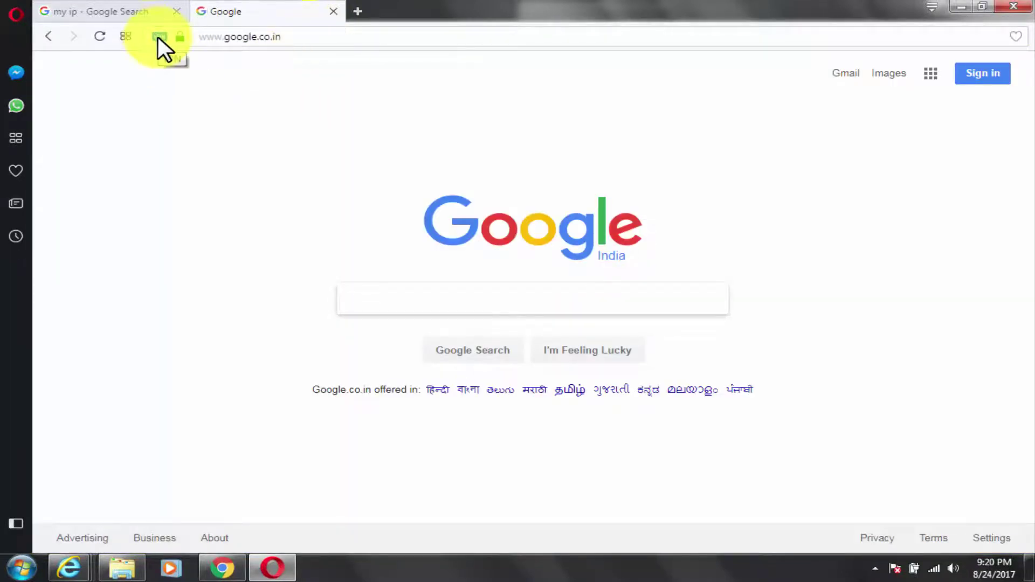
click(375, 298)
text(my ip)
key(Return)
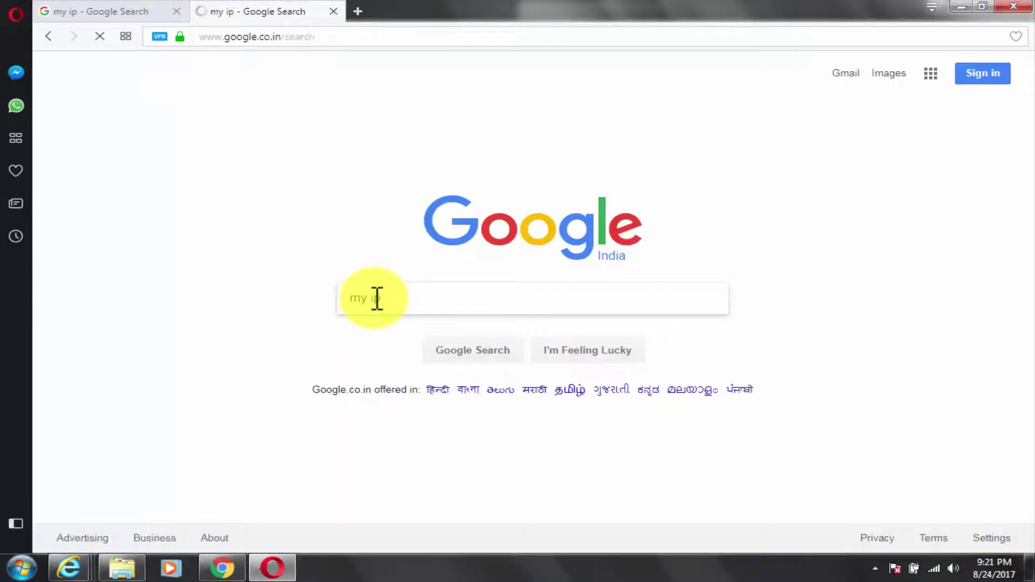
key(ctrl+Tab)
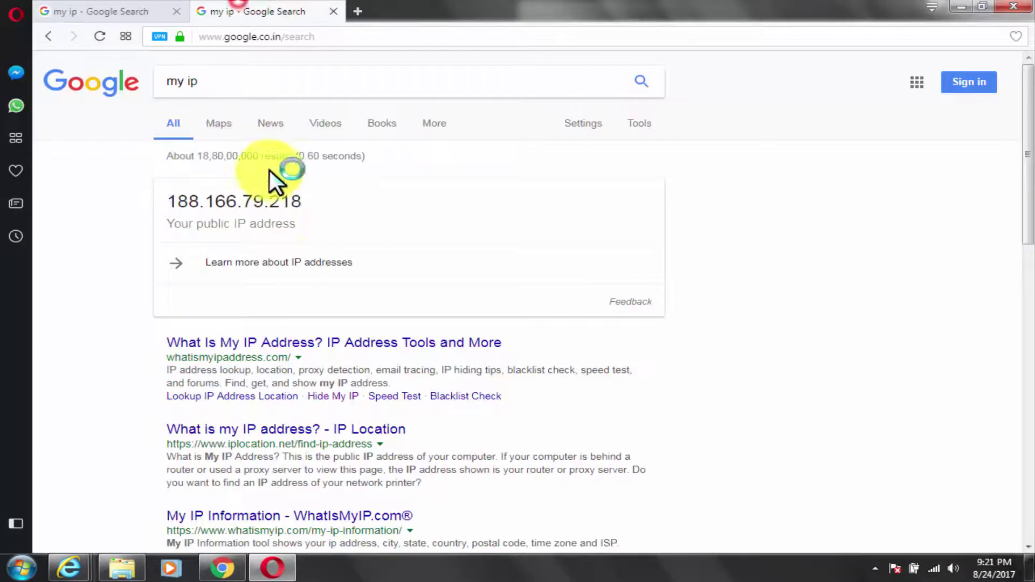
Step: Open cyberghostvpn.com in a new tab to see the VPN's Amsterdam location
click(361, 11)
text(cyberghostvpn.com/en_US/)
key(Return)
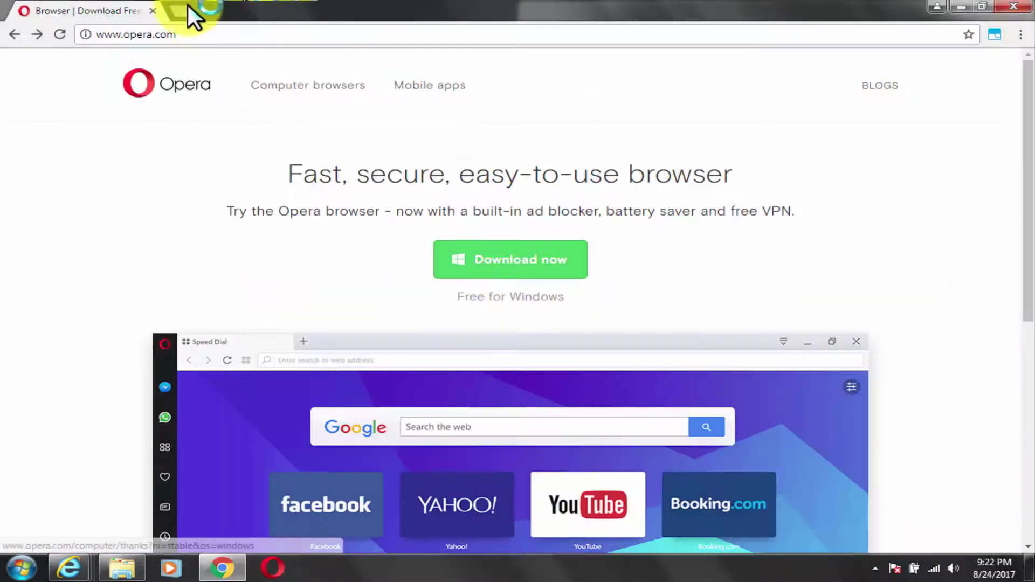
Step: Load Google in one window, then bring the CyberGhost, VPNBook and Opera download windows forward in turn
click(161, 33)
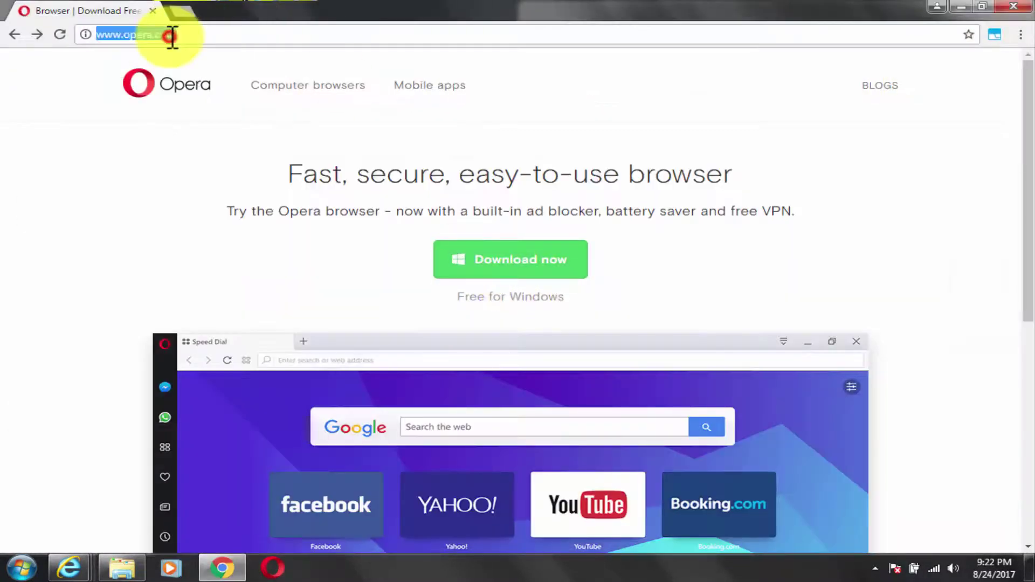
text(goo)
key(Return)
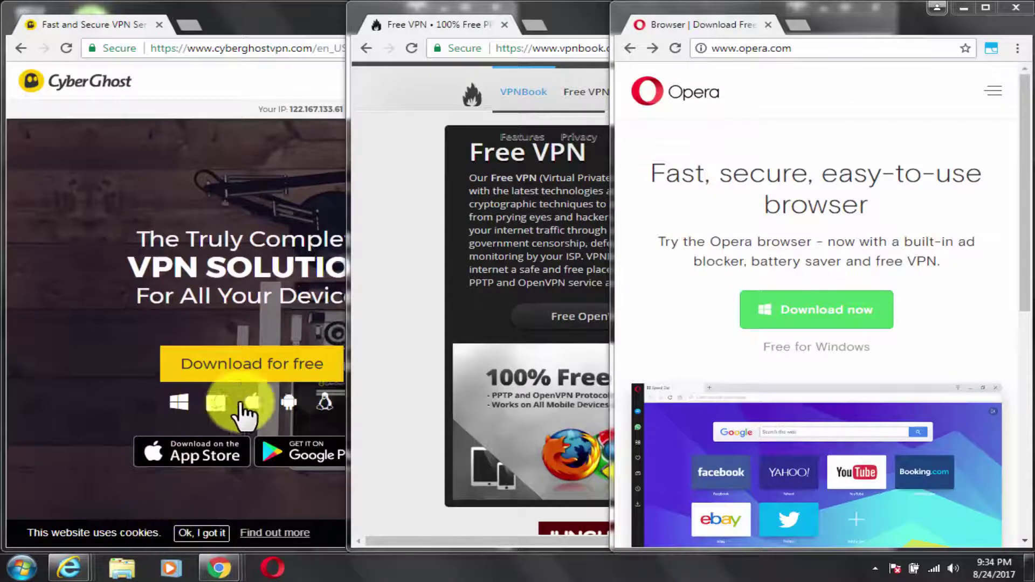
click(230, 15)
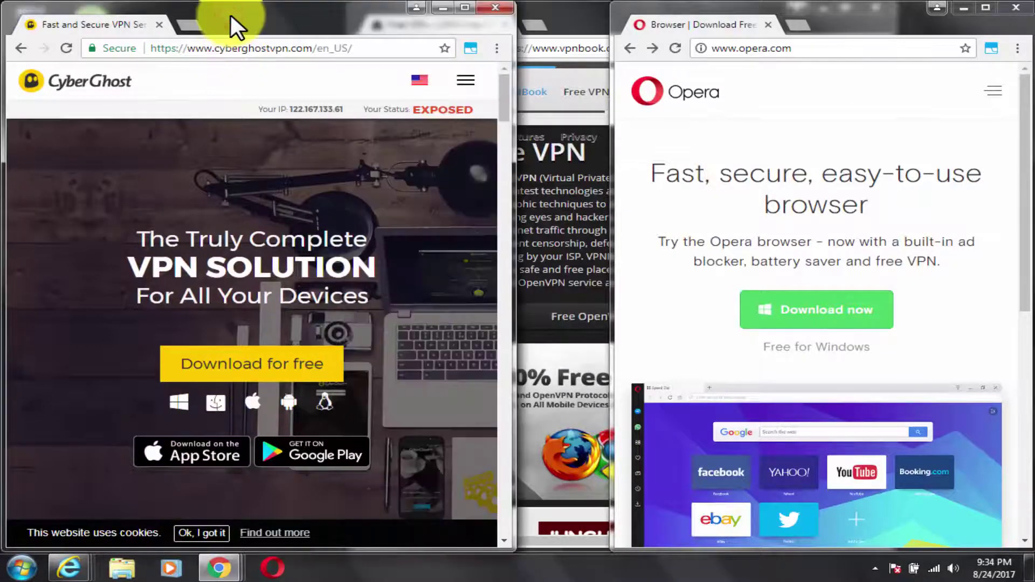
click(559, 4)
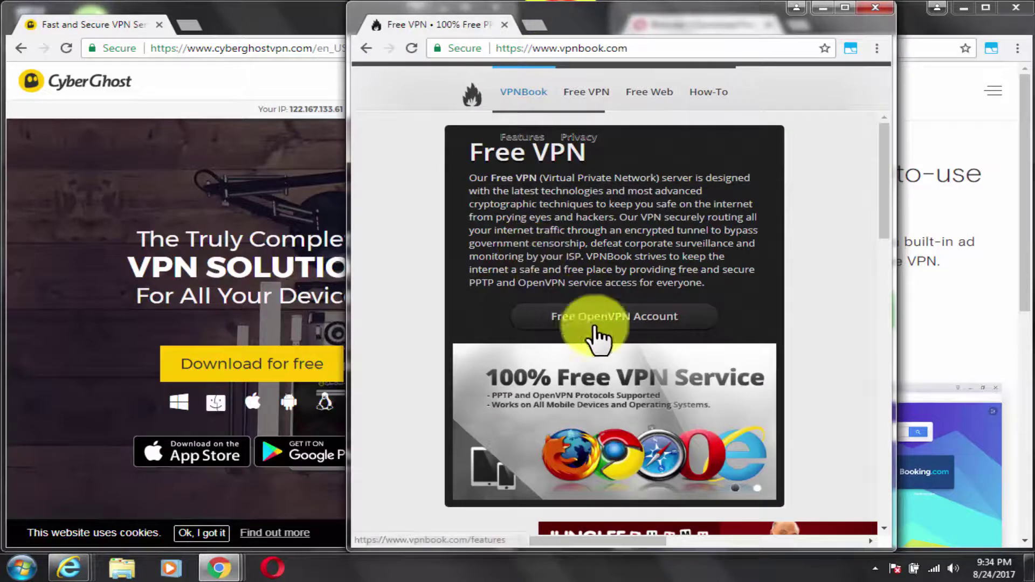
click(914, 24)
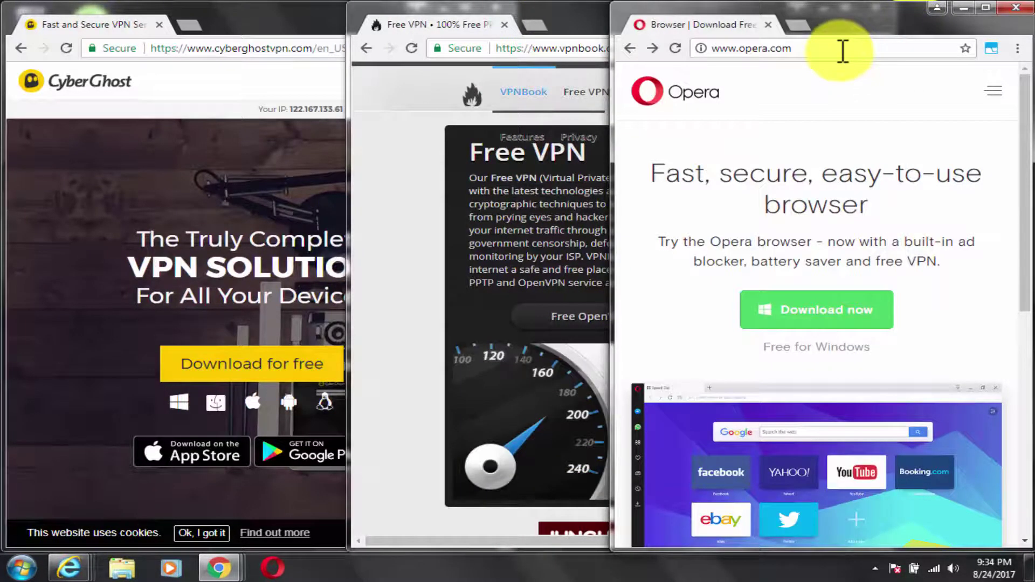
Step: Load youtube.com/sharpAngles in the window showing opera.com
click(842, 50)
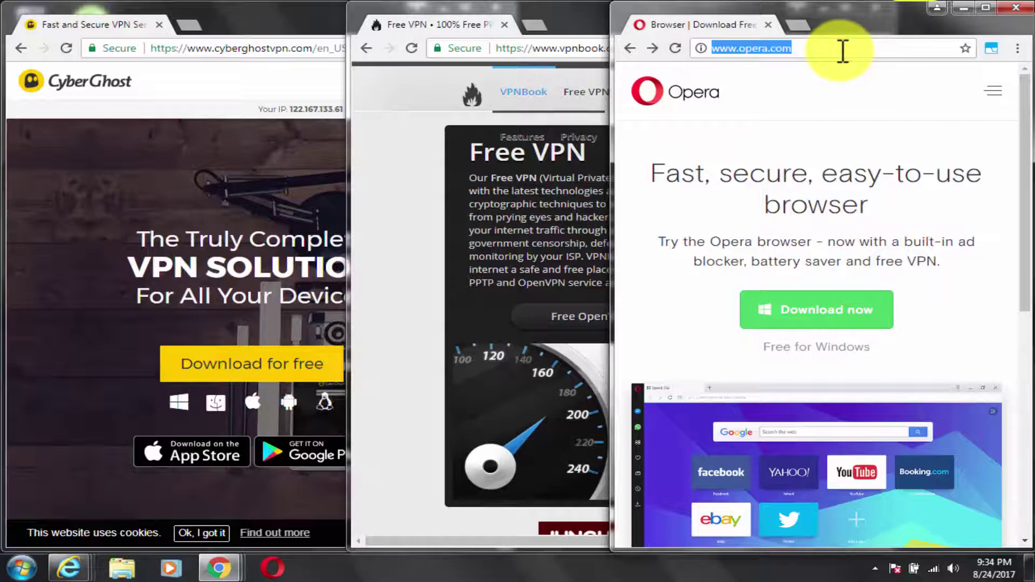
text(youtube.co)
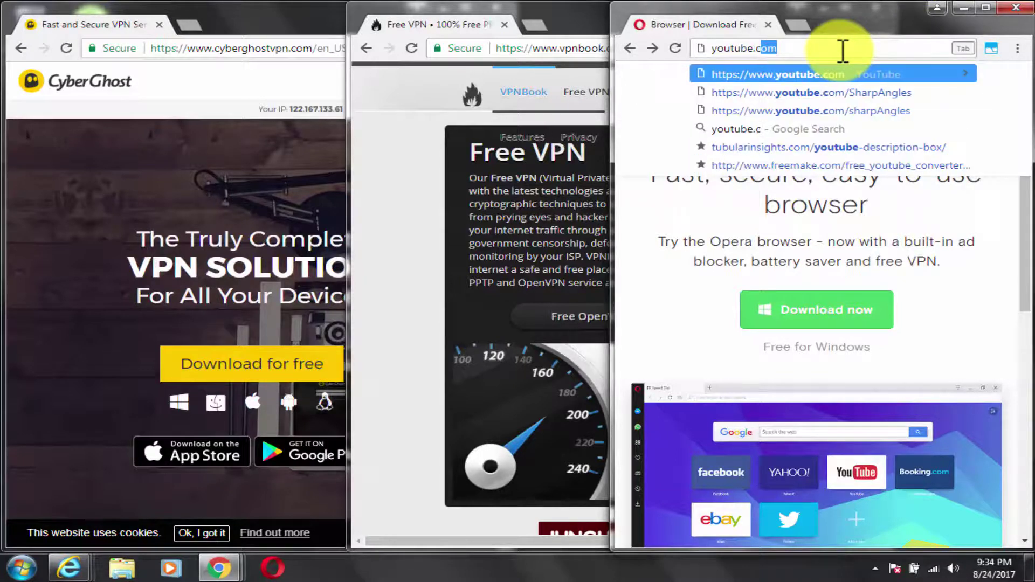
text(m/sha)
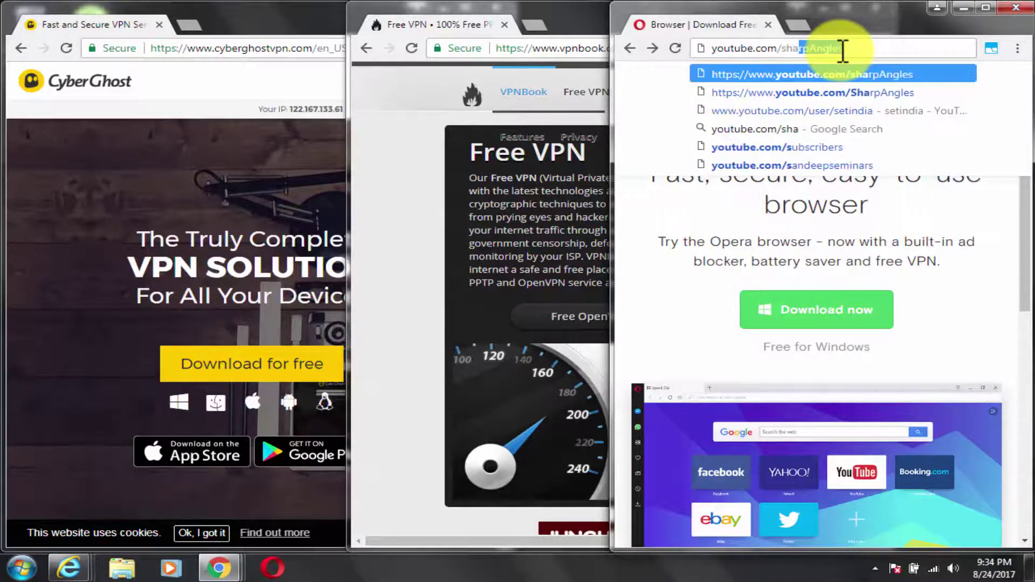
key(Return)
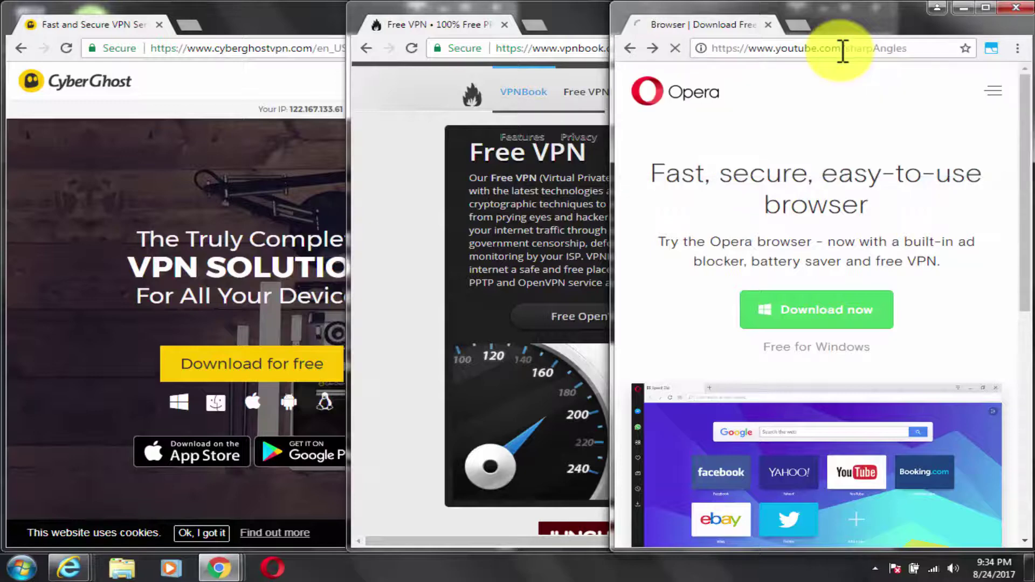
Step: Maximize the window and open the Sharp Angles 'Free Software and Online tools' playlist of 11 videos
click(984, 8)
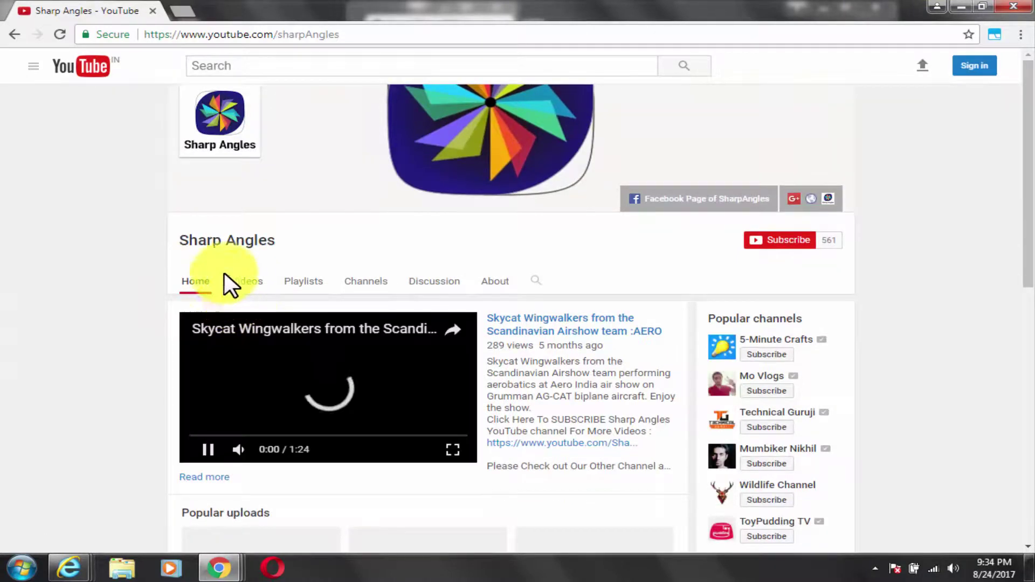
click(252, 281)
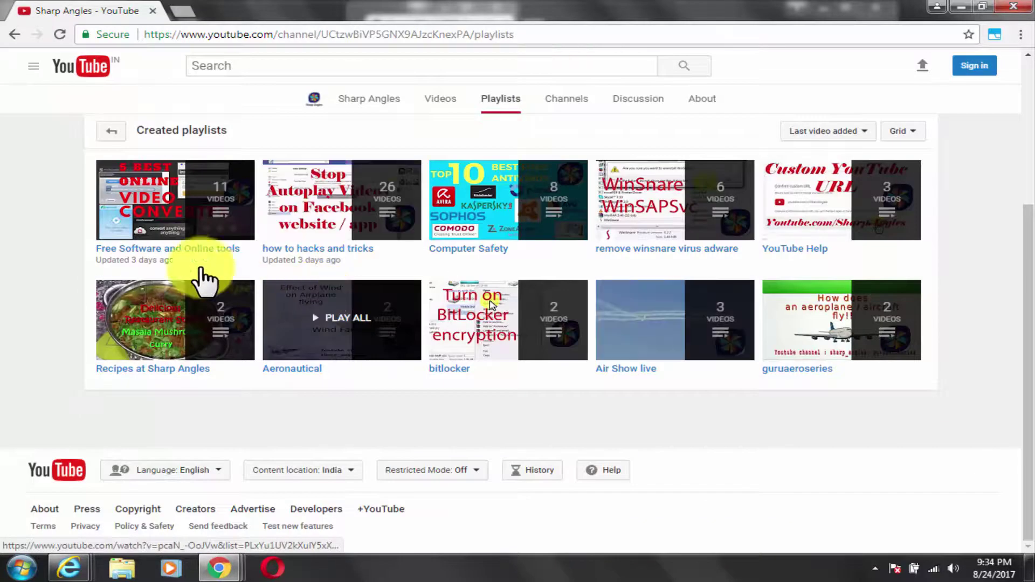
click(169, 250)
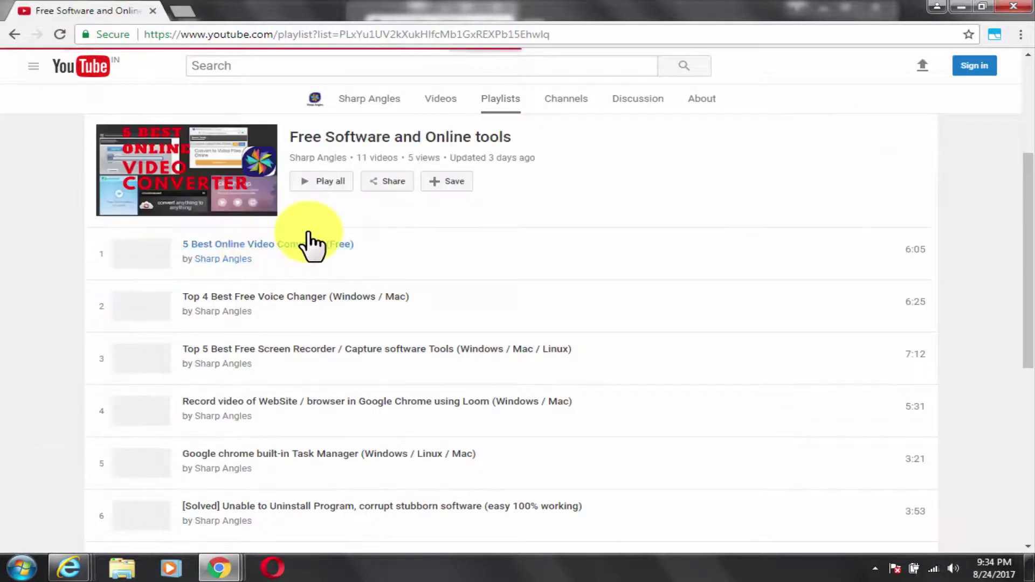
scroll(319, 362, down, 7)
scroll(318, 366, up, 10)
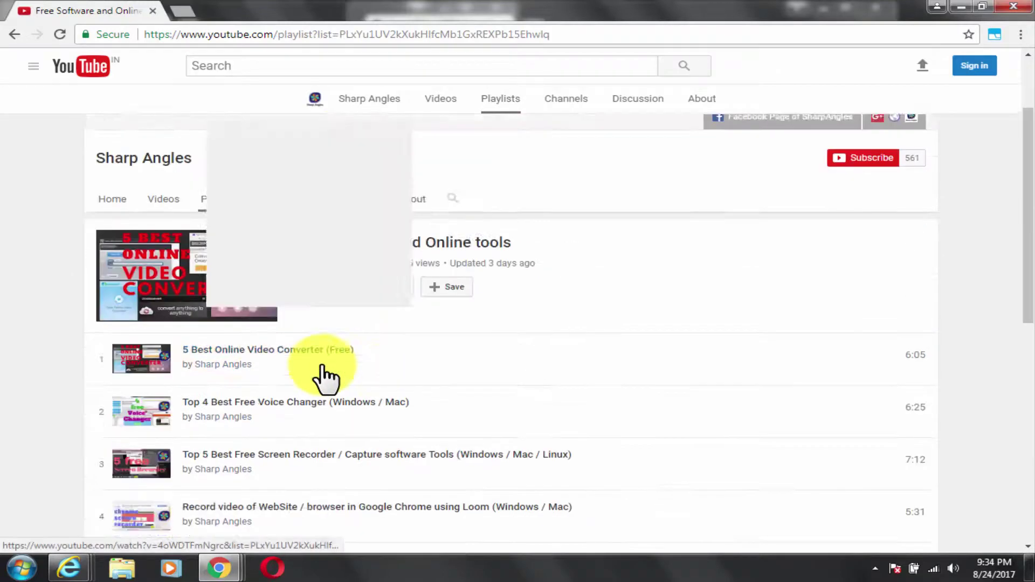
scroll(318, 372, down, 8)
scroll(318, 371, up, 10)
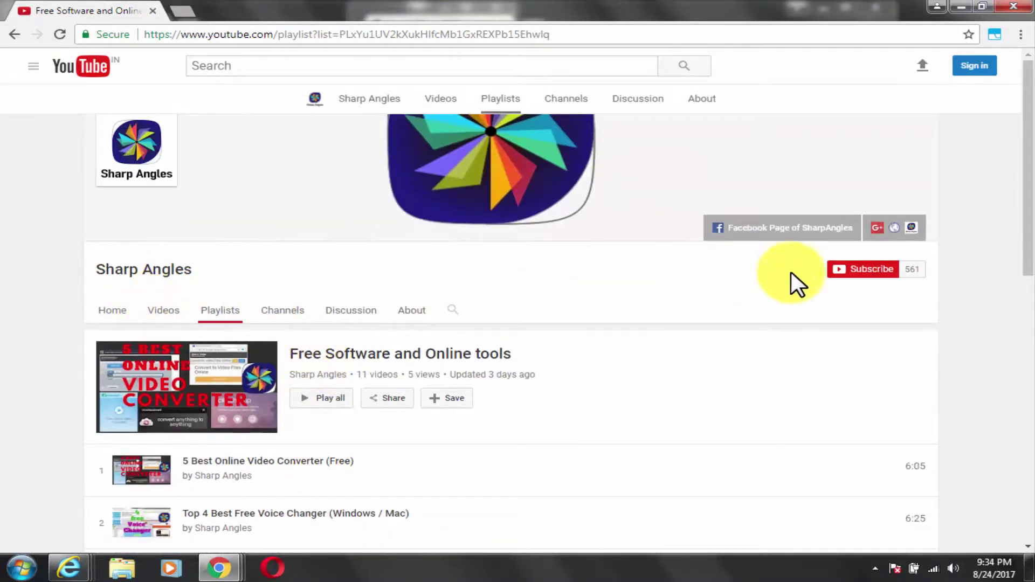
scroll(783, 283, down, 1)
scroll(781, 291, down, 3)
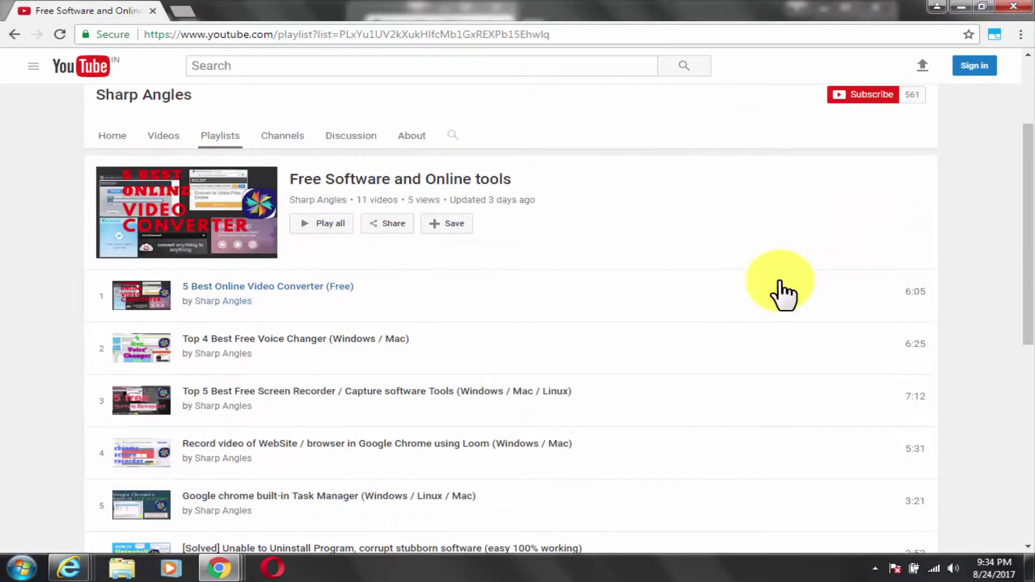
scroll(781, 293, up, 1)
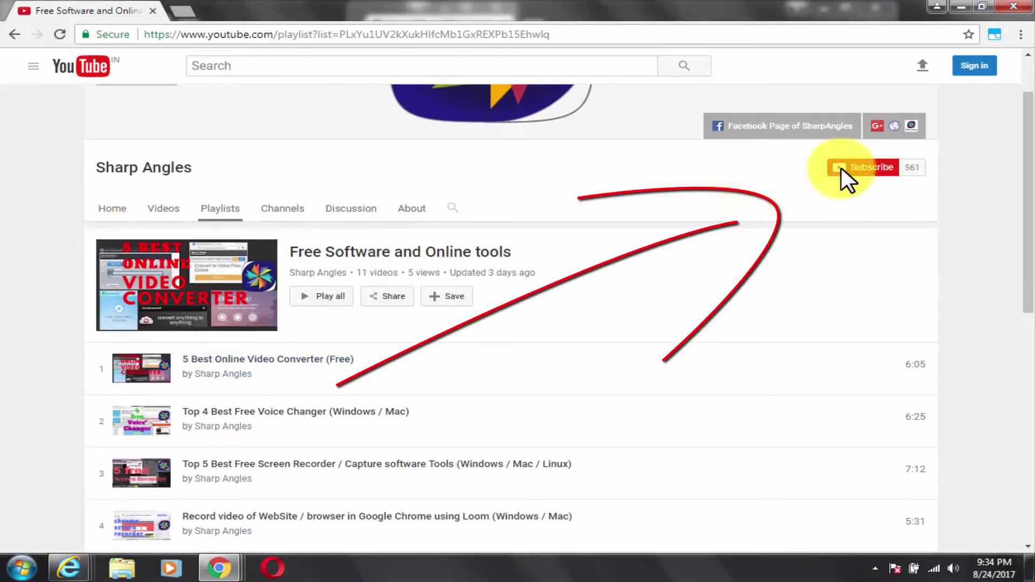